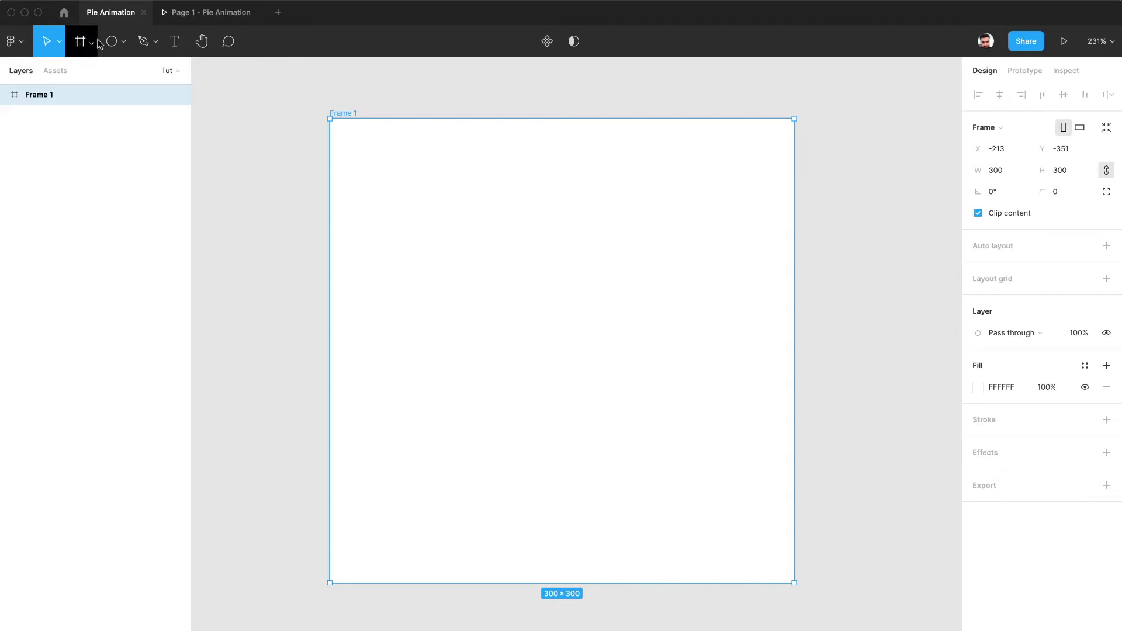
# Place an ellipse in Frame 1, sized 300 × 300 with locked proportions, and centre it in the frame.
pyautogui.click(111, 41)
pyautogui.click(553, 375)
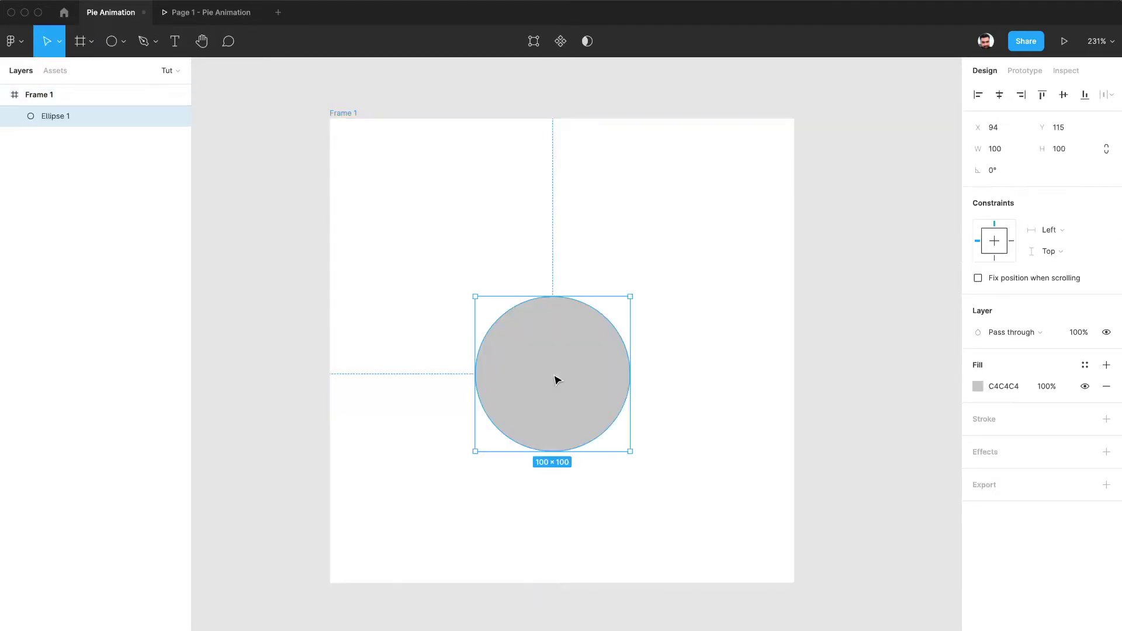
pyautogui.click(1107, 149)
pyautogui.write('300')
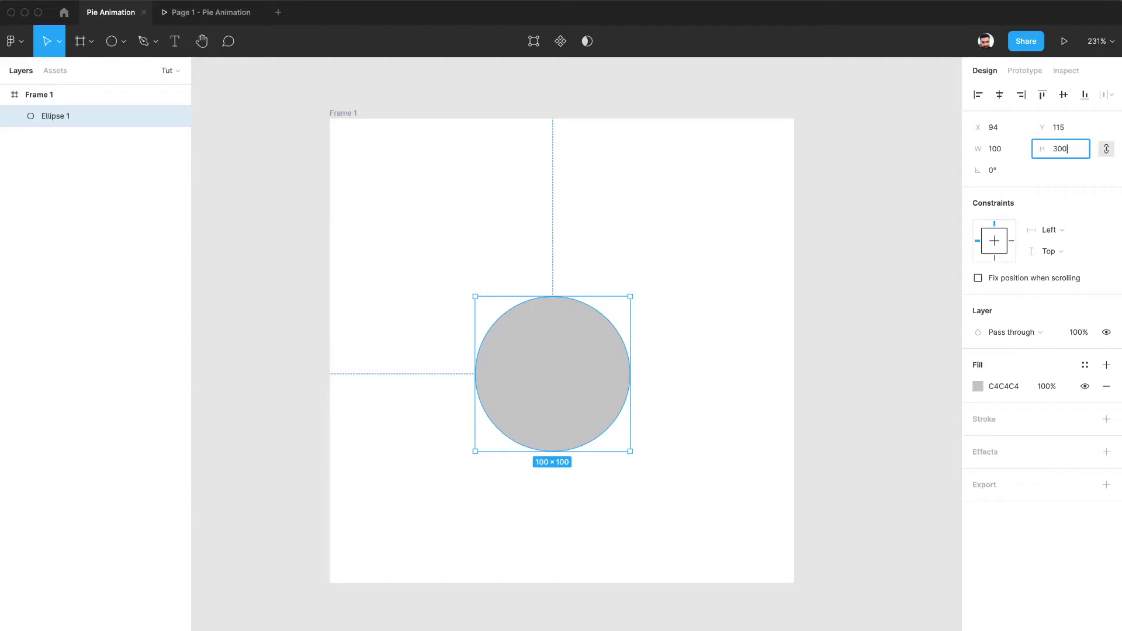
pyautogui.press('Return')
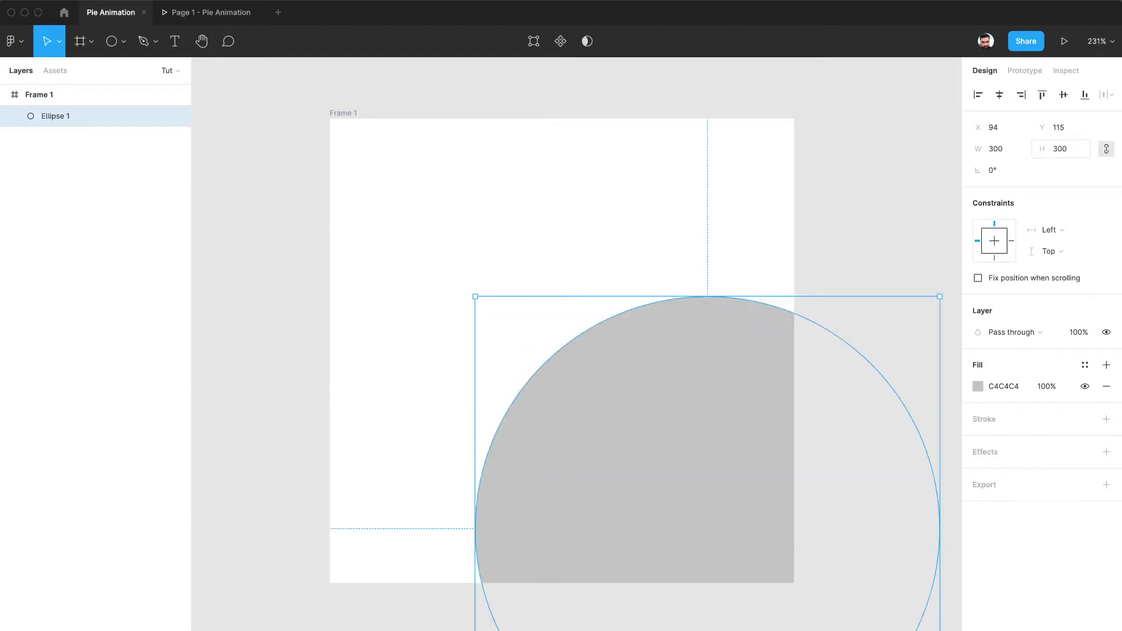
pyautogui.click(1001, 98)
pyautogui.click(1063, 98)
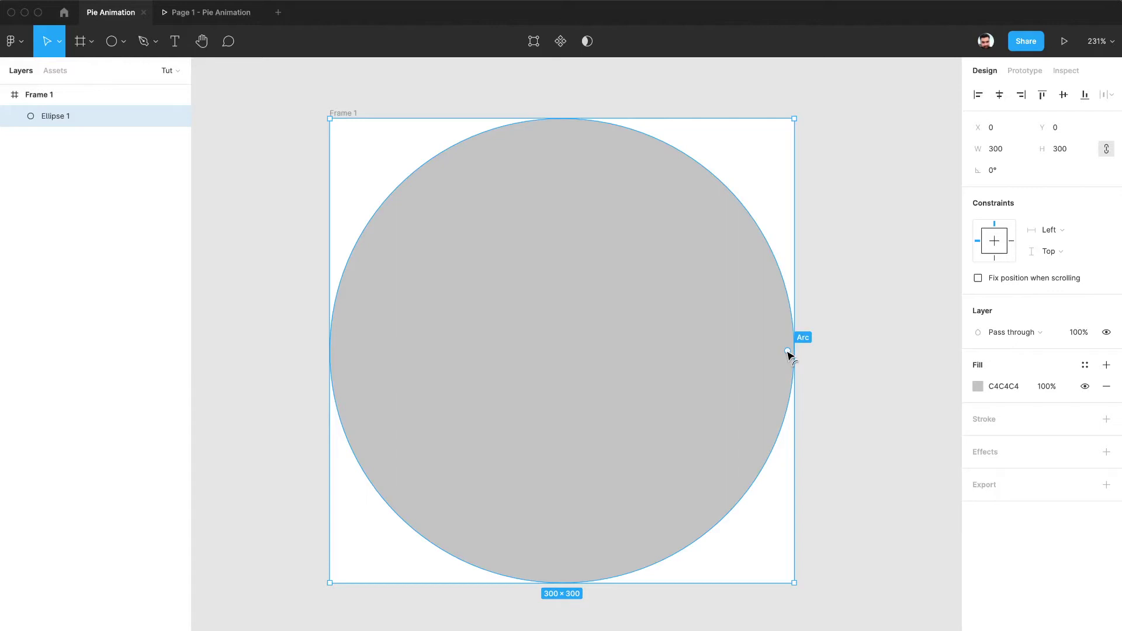
# Reduce the circle to its upper-right quarter slice with a -25% sweep and set its inner ratio to 0%.
pyautogui.moveTo(787, 351); pyautogui.dragTo(563, 234)
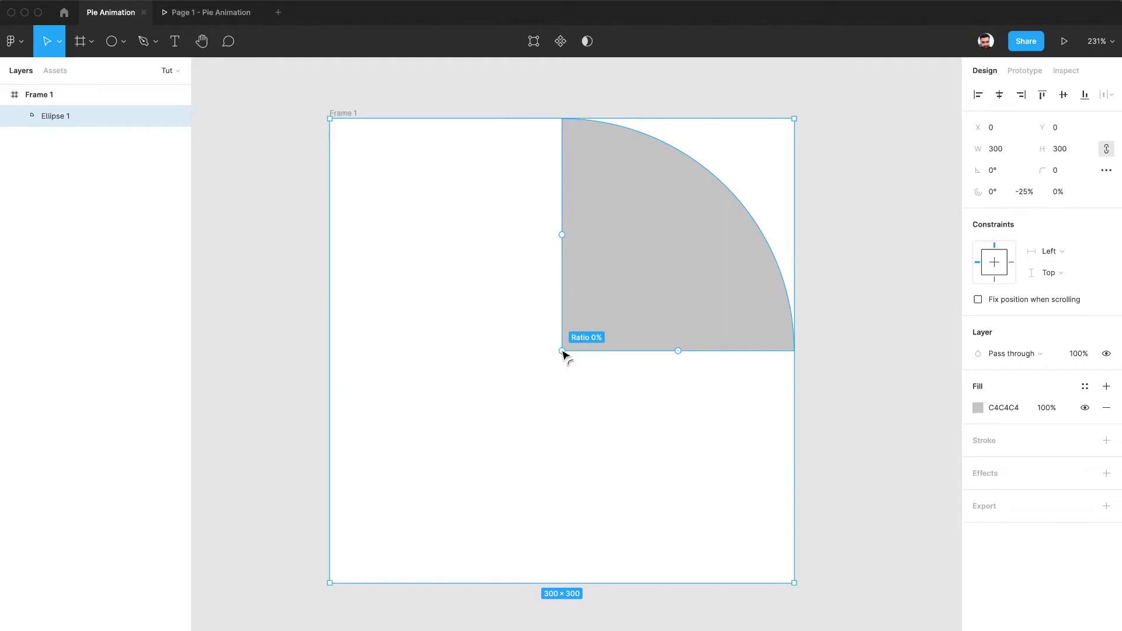
pyautogui.moveTo(562, 352)
pyautogui.mouseDown()
pyautogui.moveTo(641, 269)
pyautogui.moveTo(689, 240)
pyautogui.moveTo(619, 298)
pyautogui.moveTo(566, 367)
pyautogui.moveTo(649, 268)
pyautogui.moveTo(594, 317)
pyautogui.moveTo(499, 488)
pyautogui.moveTo(564, 350)
pyautogui.moveTo(634, 246)
pyautogui.moveTo(571, 354)
pyautogui.mouseUp()
pyautogui.click(1079, 191)
pyautogui.write('0')
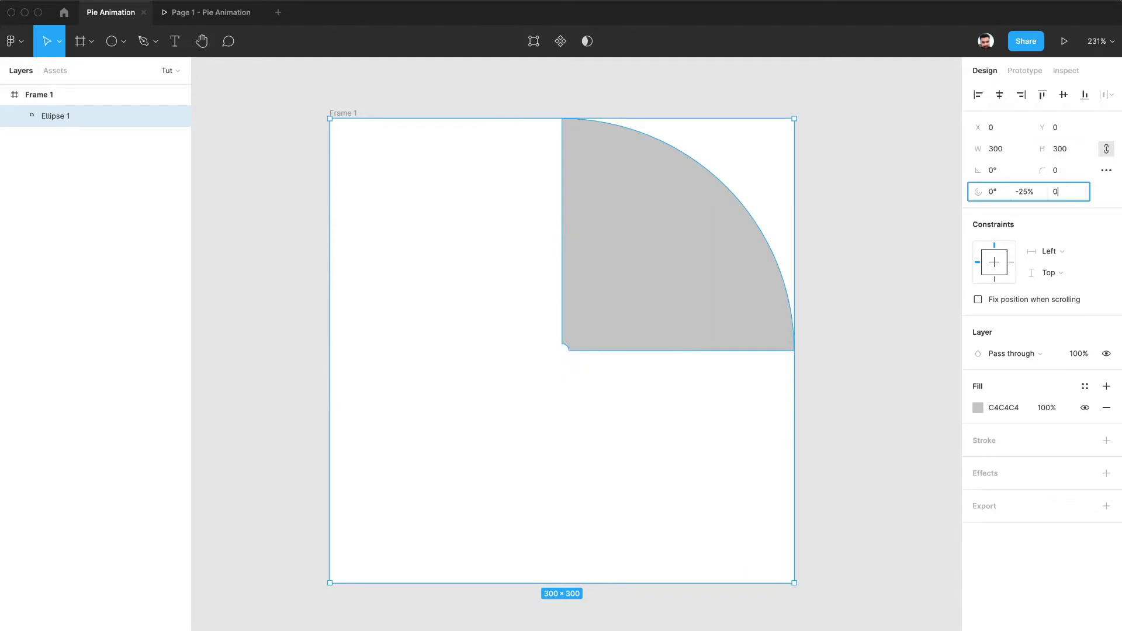
pyautogui.press('Return')
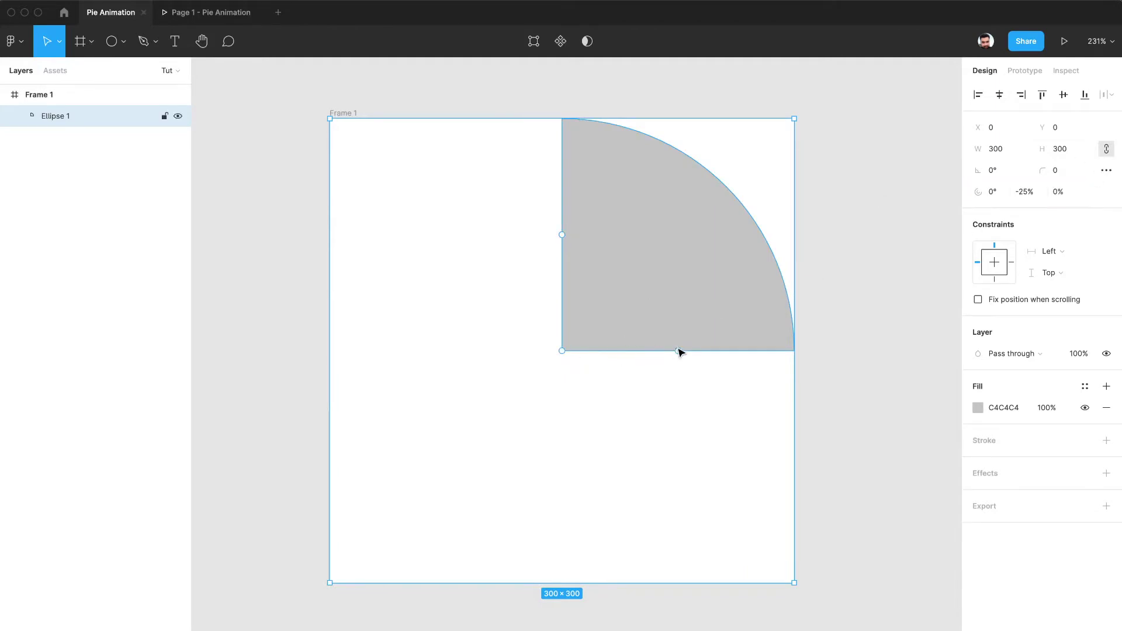
pyautogui.moveTo(679, 351); pyautogui.dragTo(680, 353)
pyautogui.moveTo(679, 352); pyautogui.dragTo(670, 477)
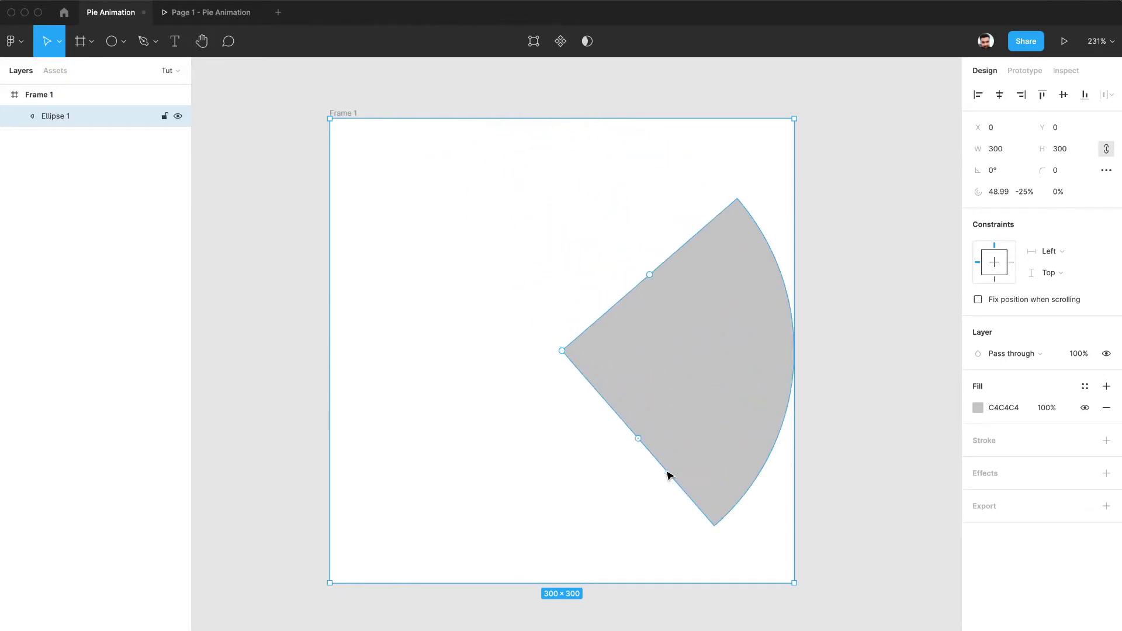
pyautogui.hotkey('ctrl', 'z')
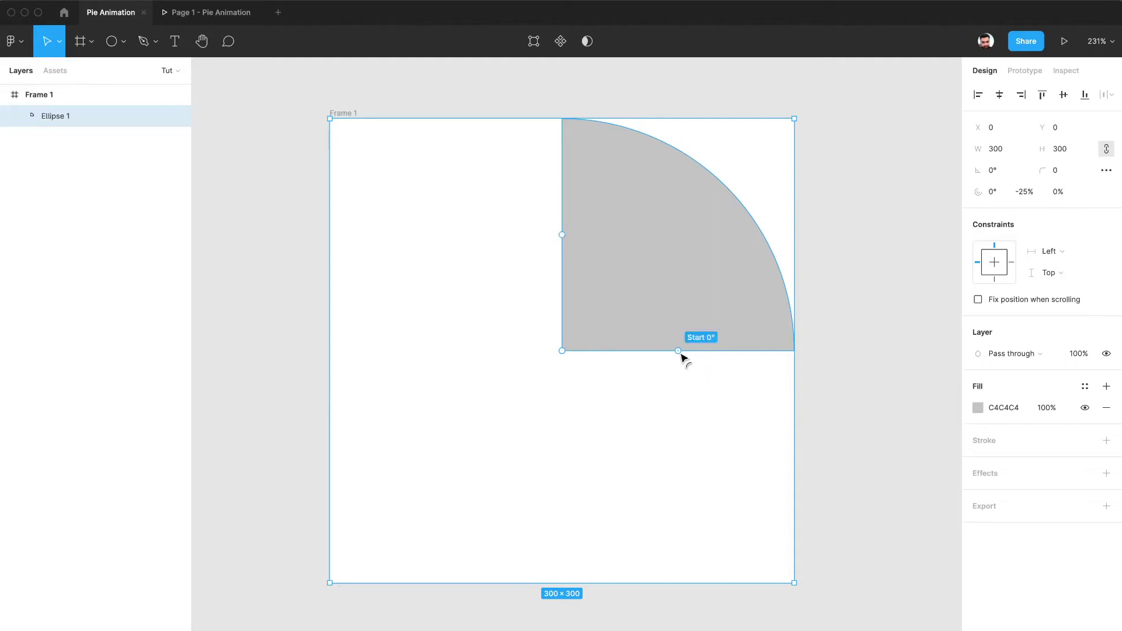
# Rotate the slice's start to about 26° and extend its sweep to about -32.3%, ending at the vertical centre line.
pyautogui.moveTo(681, 359); pyautogui.dragTo(681, 408)
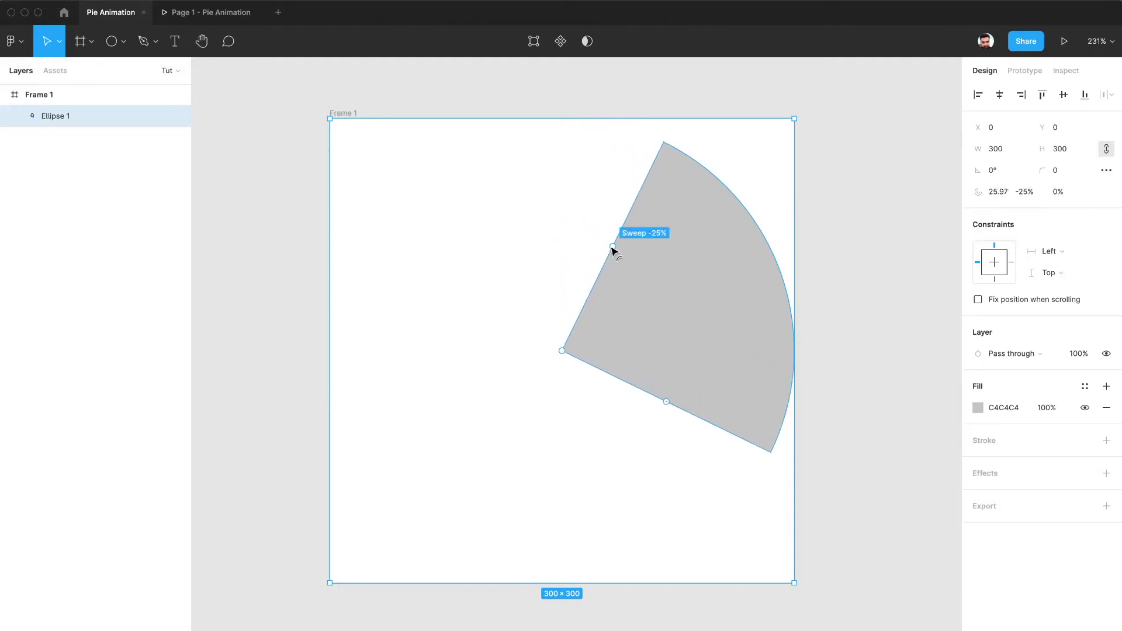
pyautogui.moveTo(611, 248); pyautogui.dragTo(560, 218)
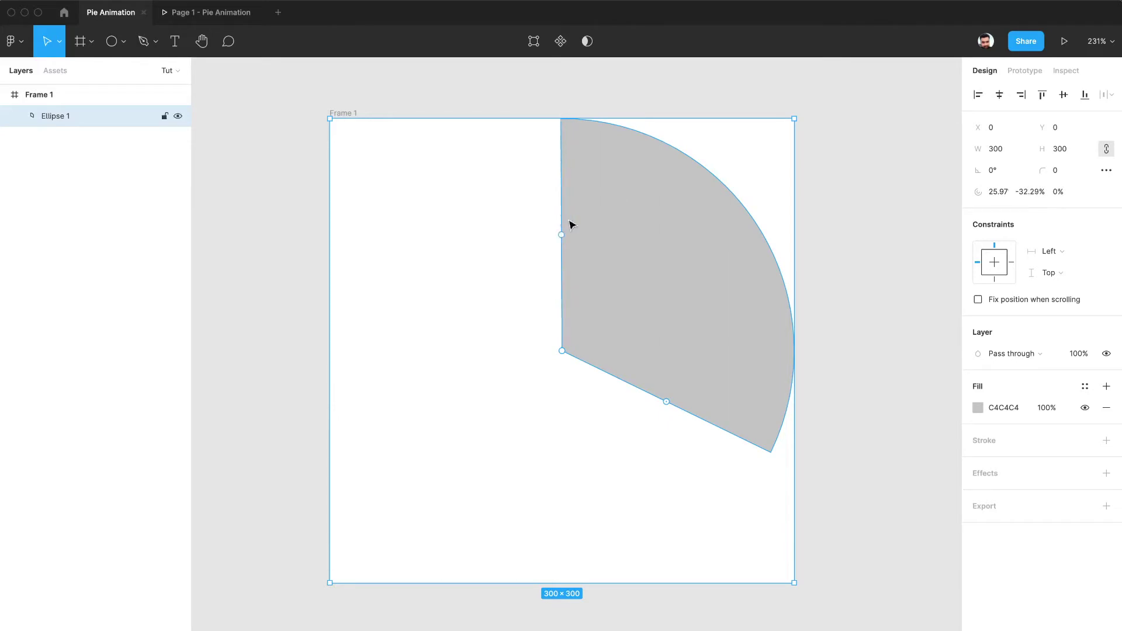
pyautogui.doubleClick(651, 298)
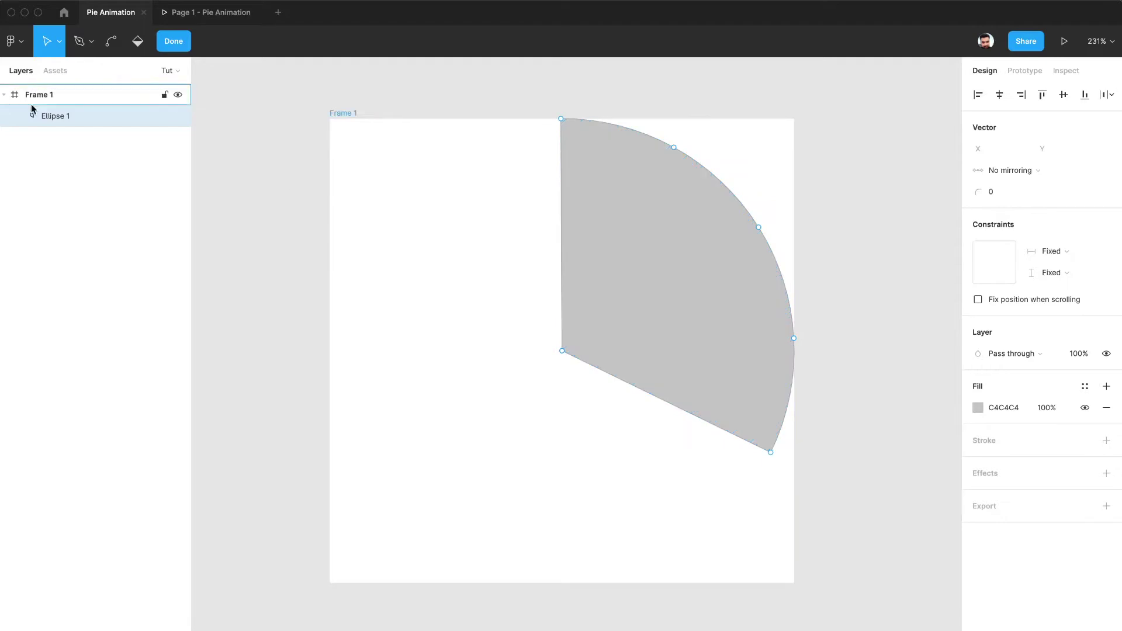
# Rename the ellipse layer as Pie 1.
pyautogui.doubleClick(57, 118)
pyautogui.write('Pie')
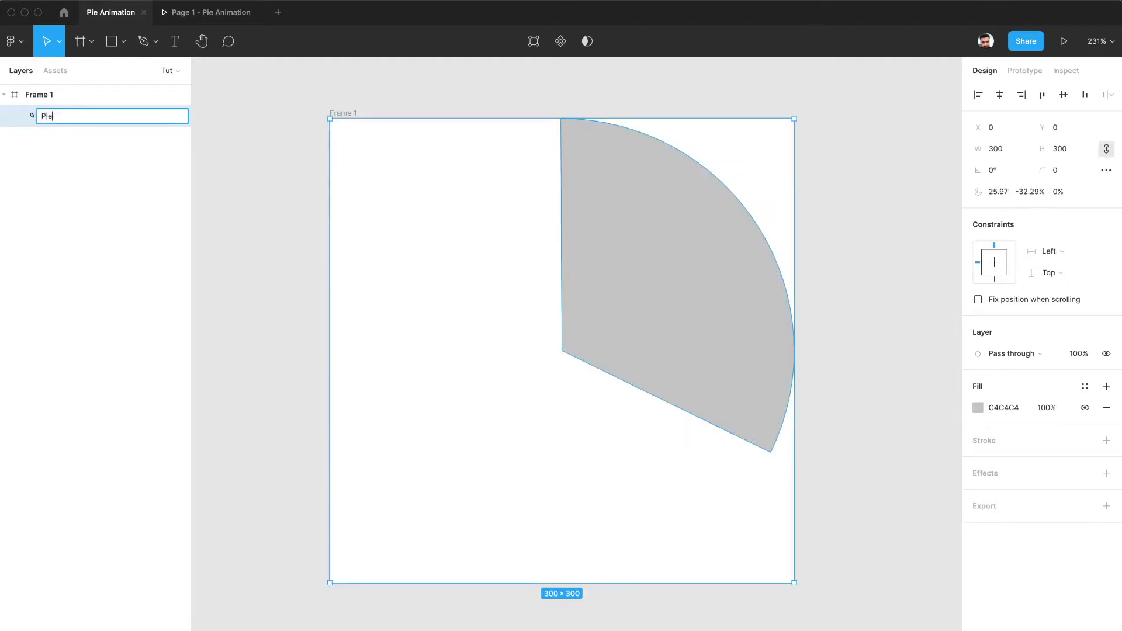
pyautogui.press('Return')
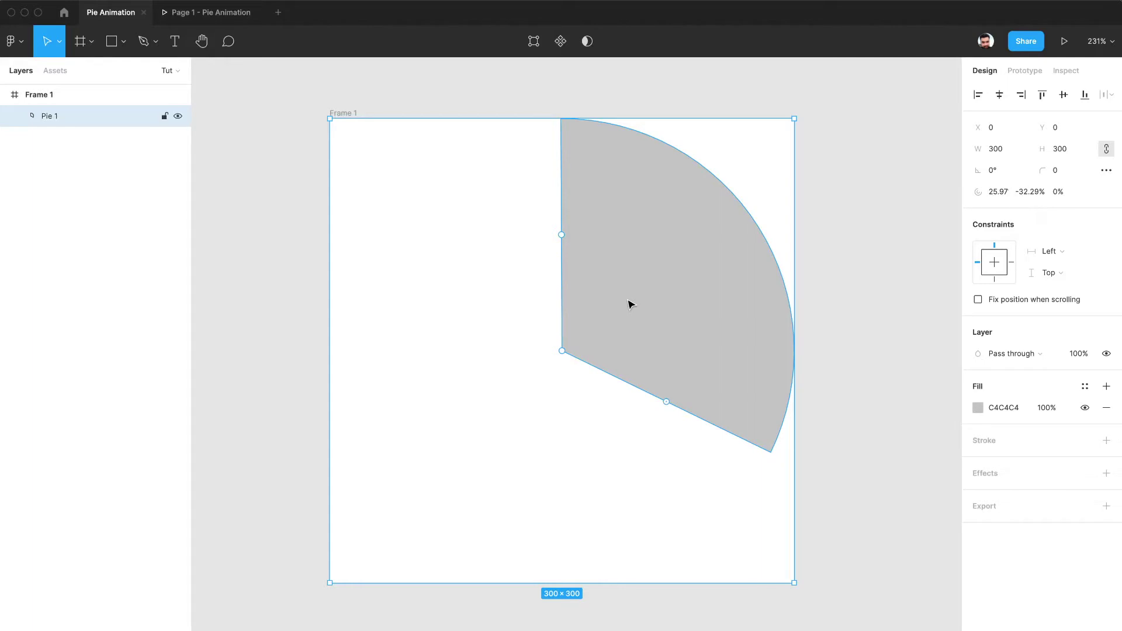
# Duplicate the Pie 1 slice and fill the copy with dark grey 777777.
pyautogui.press('super+d')
pyautogui.click(979, 408)
pyautogui.moveTo(845, 421); pyautogui.dragTo(796, 446)
# Rotate the dark grey slice to a start of about 142.4° so it adjoins the lower edge of Pie 1.
pyautogui.click(703, 491)
pyautogui.click(670, 386)
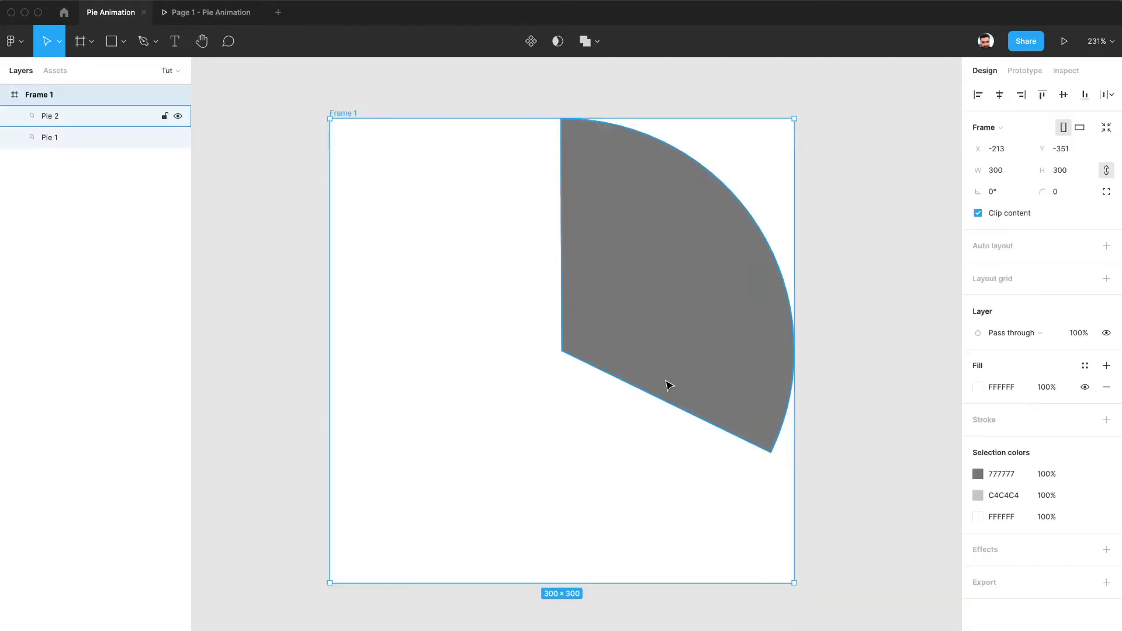
pyautogui.moveTo(667, 399); pyautogui.dragTo(368, 504)
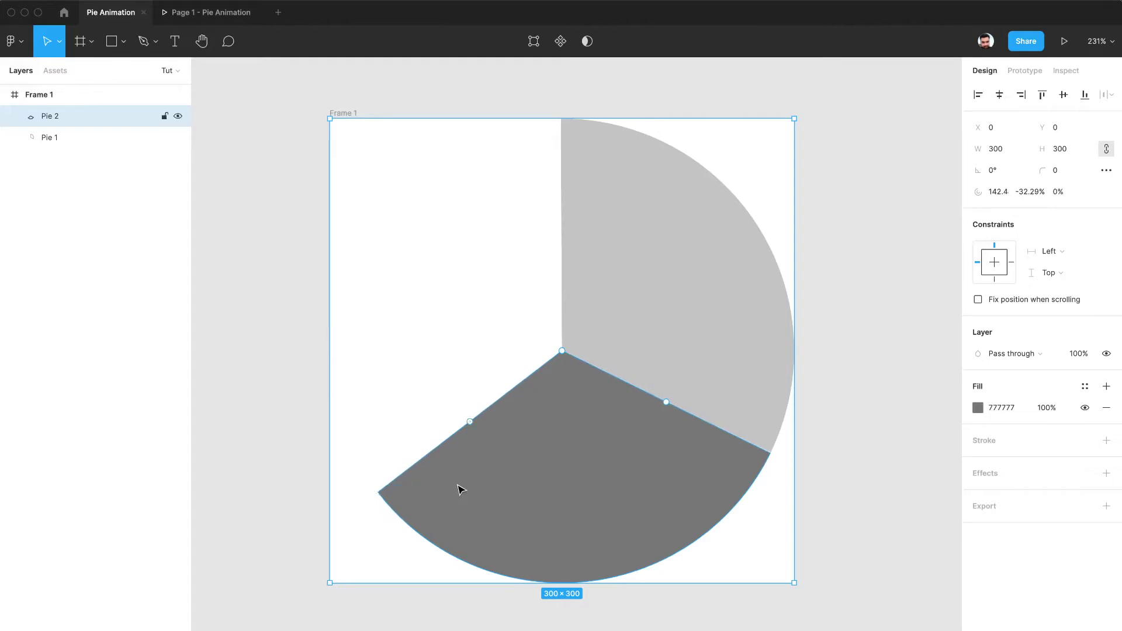
# Duplicate Pie 2 and fit the copy into the remaining gap with a -90° start and about a -35.4% sweep.
pyautogui.press('super+d')
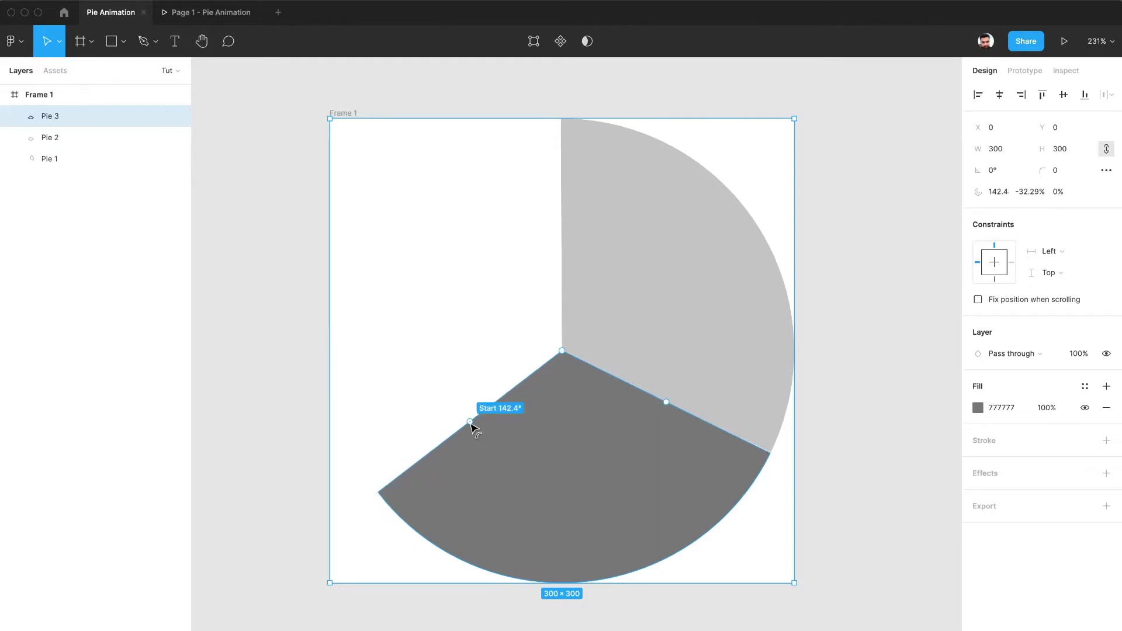
pyautogui.moveTo(471, 422); pyautogui.dragTo(566, 190)
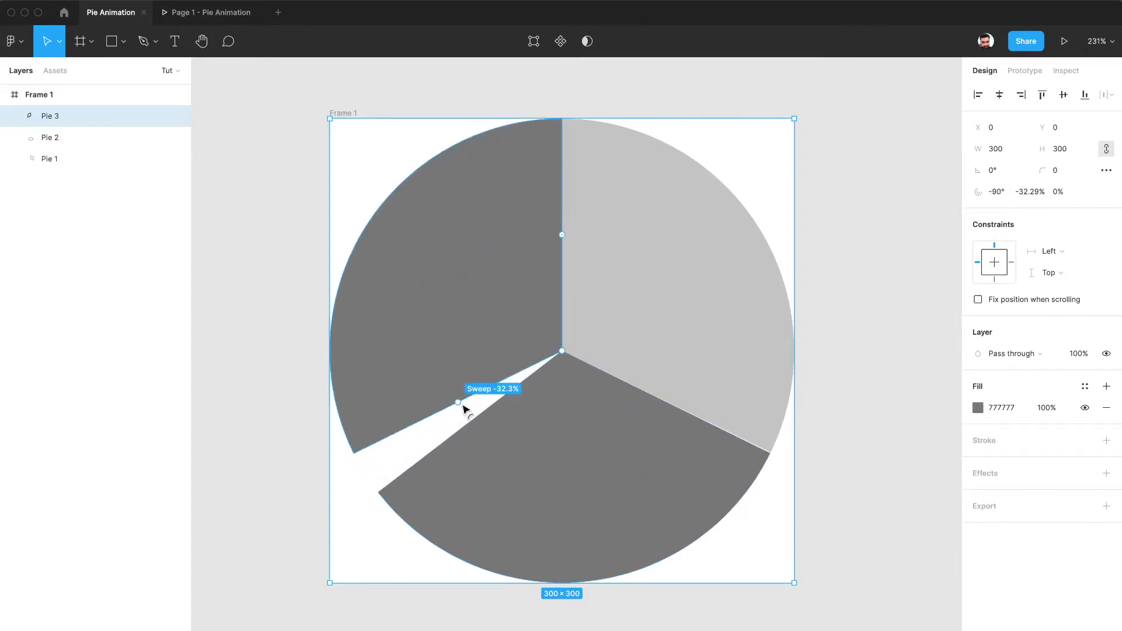
pyautogui.moveTo(460, 405); pyautogui.dragTo(468, 424)
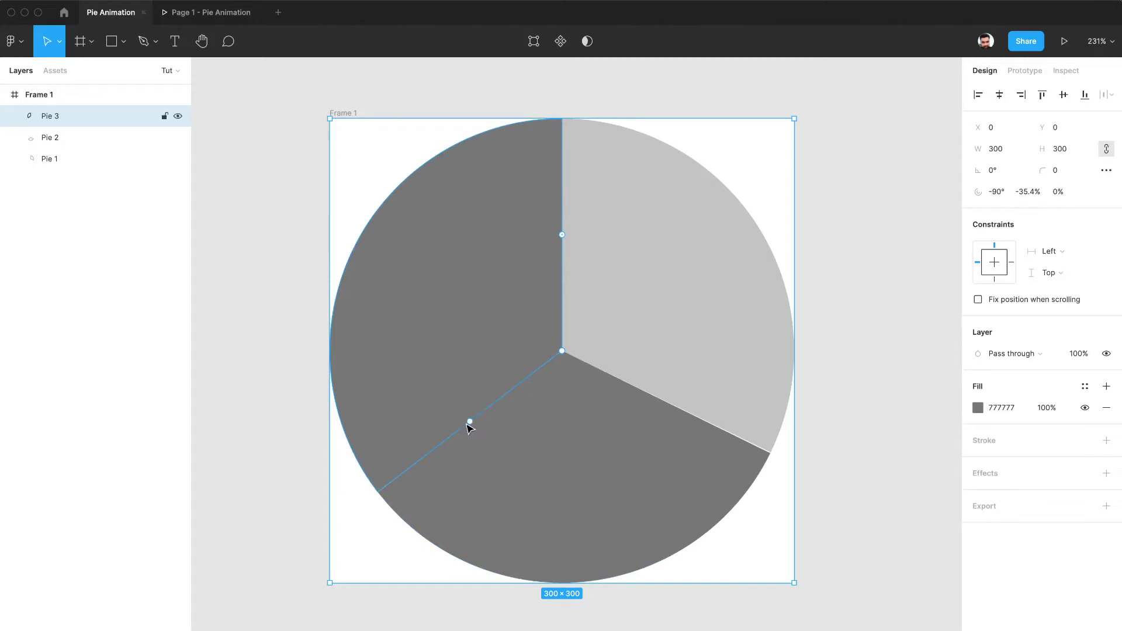
# Change the fill of the Pie 1 slice to a soft red, E27979.
pyautogui.click(719, 328)
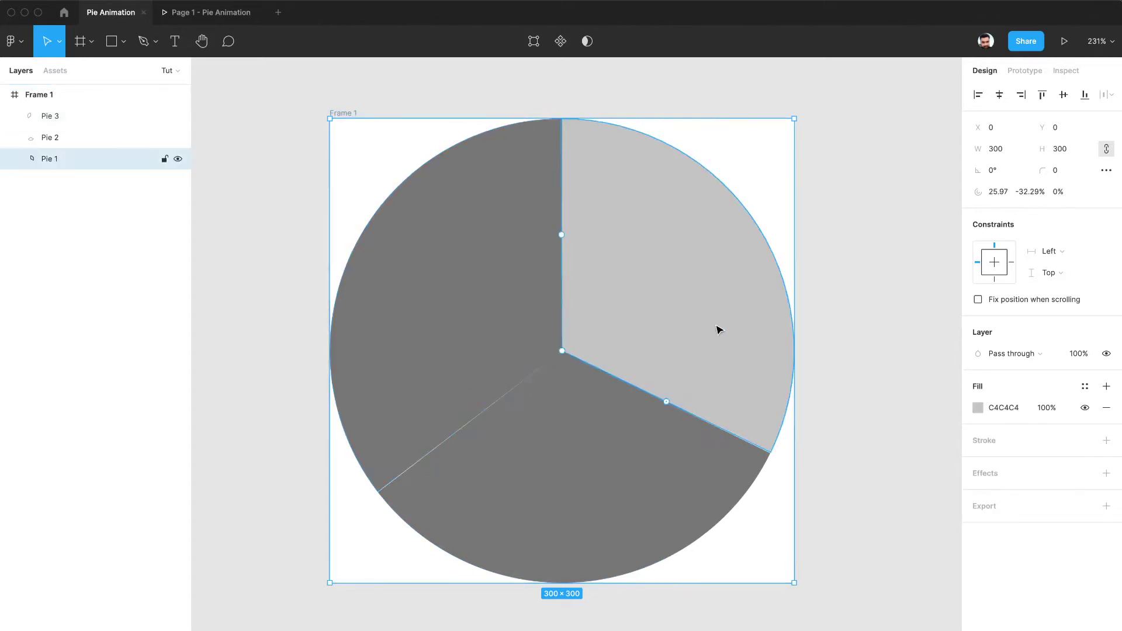
pyautogui.click(974, 408)
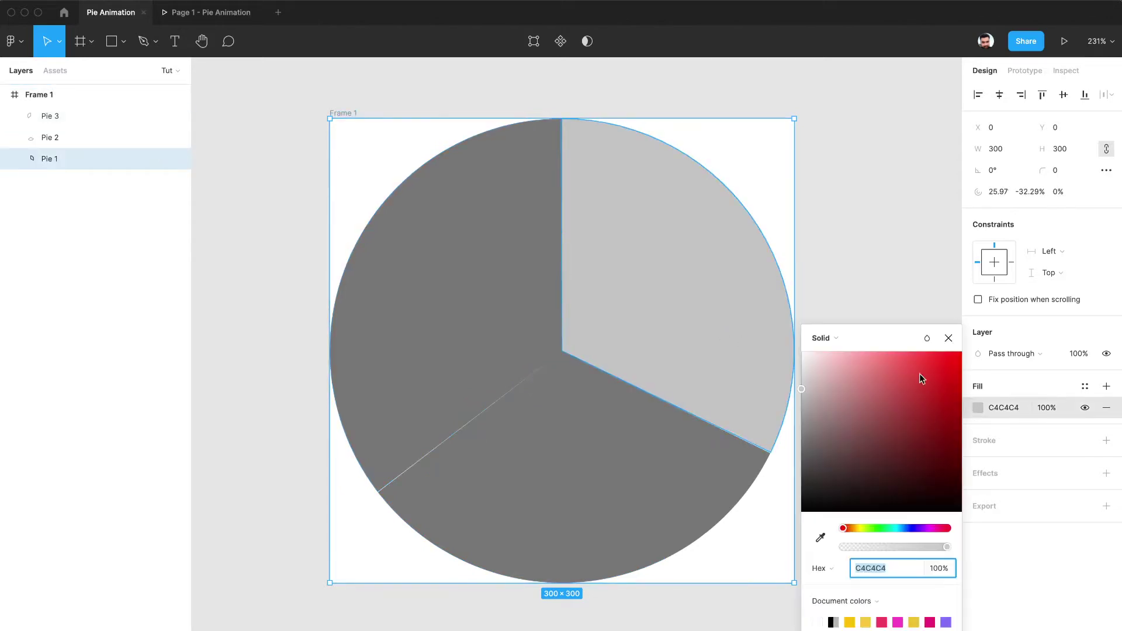
pyautogui.click(877, 377)
# Change the fill of the Pie 2 slice to light blue 66B5D7.
pyautogui.click(679, 489)
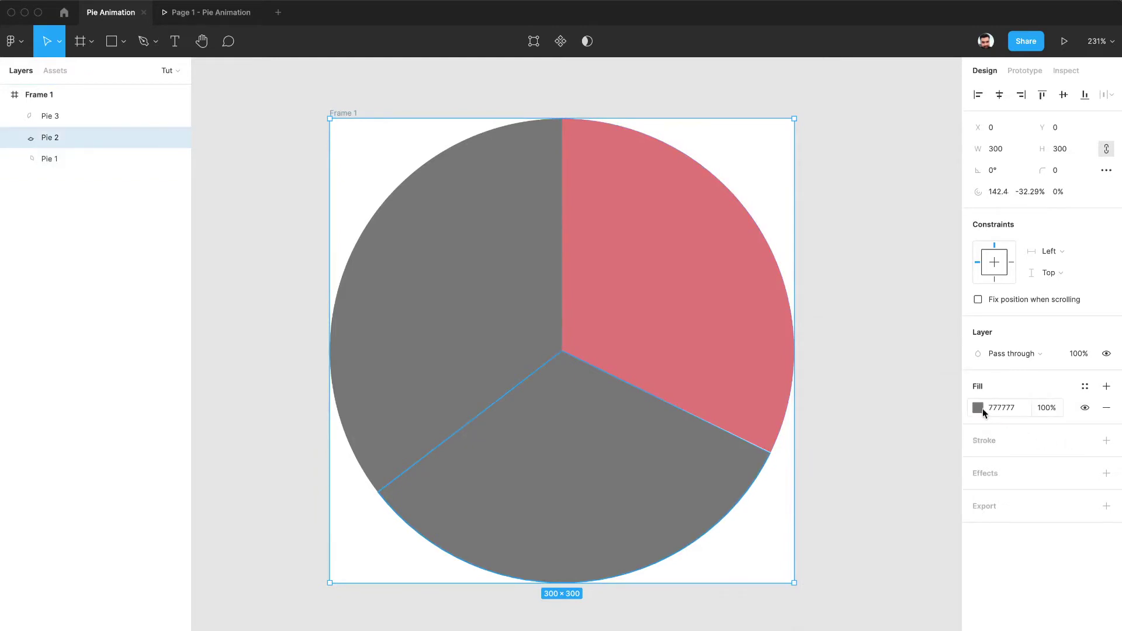
pyautogui.click(977, 408)
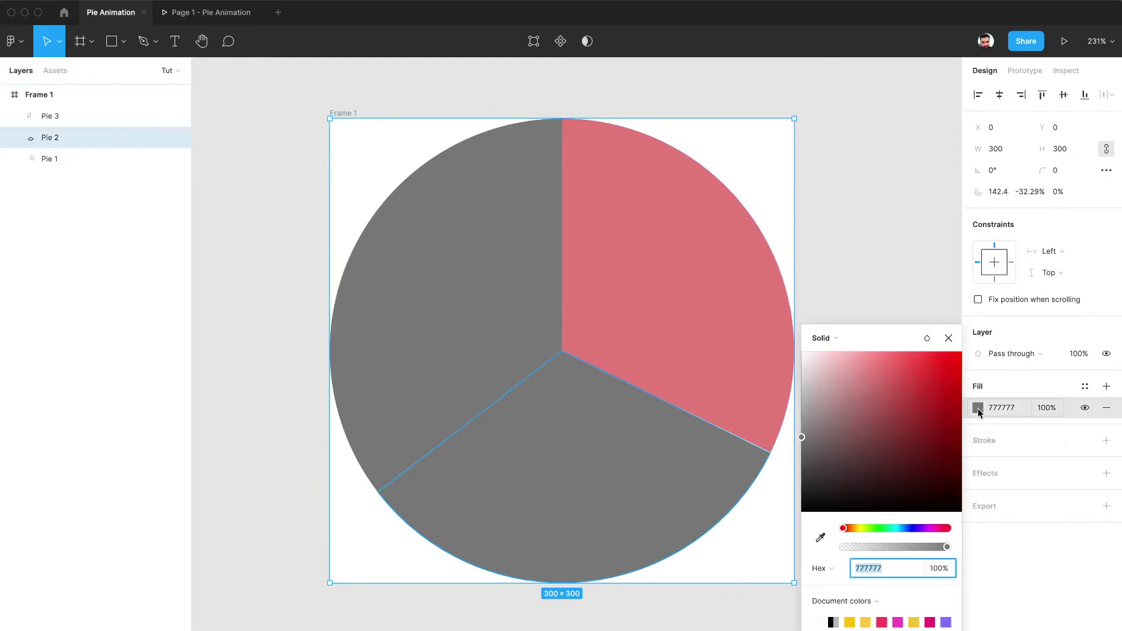
pyautogui.click(868, 528)
pyautogui.click(899, 528)
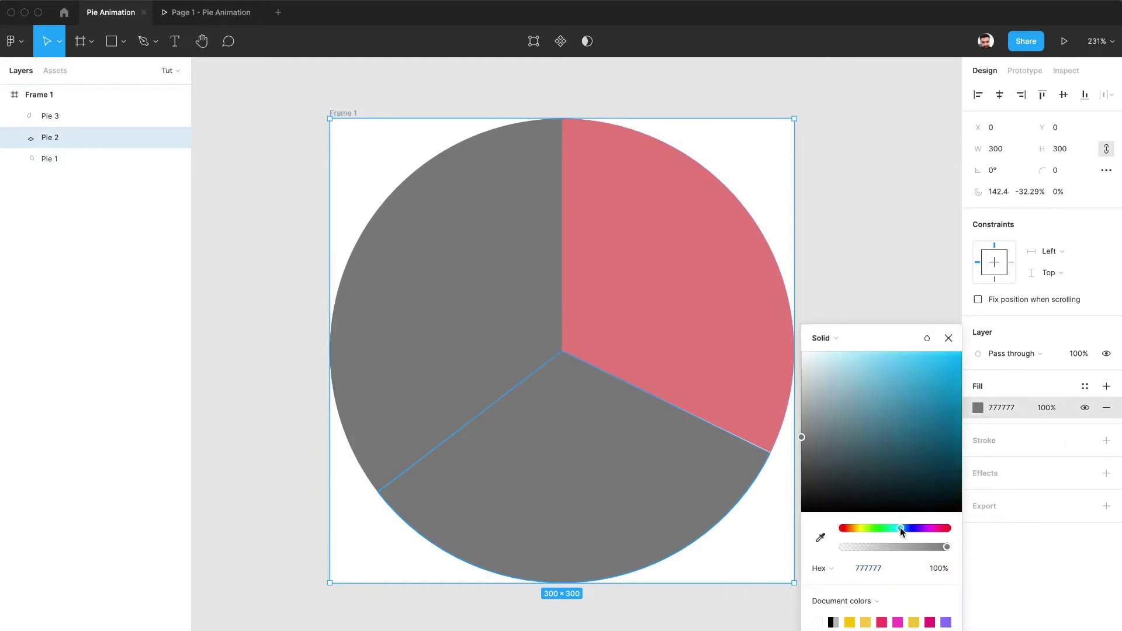
pyautogui.moveTo(880, 414); pyautogui.dragTo(886, 377)
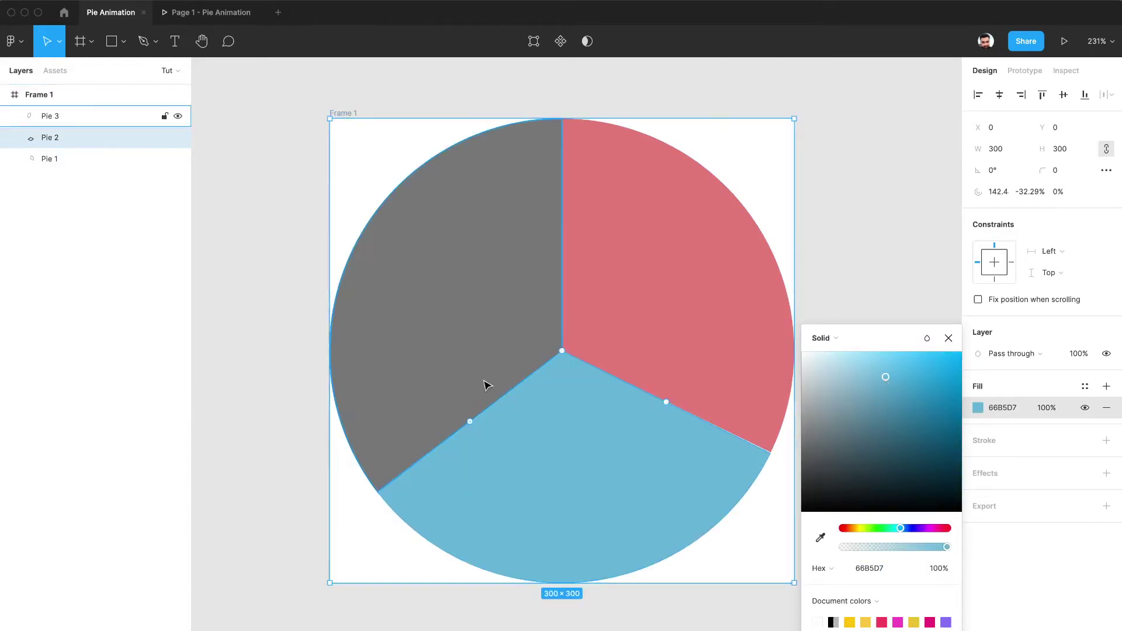
# Change the fill of the Pie 3 slice to yellow F6BF30.
pyautogui.click(486, 383)
pyautogui.click(978, 410)
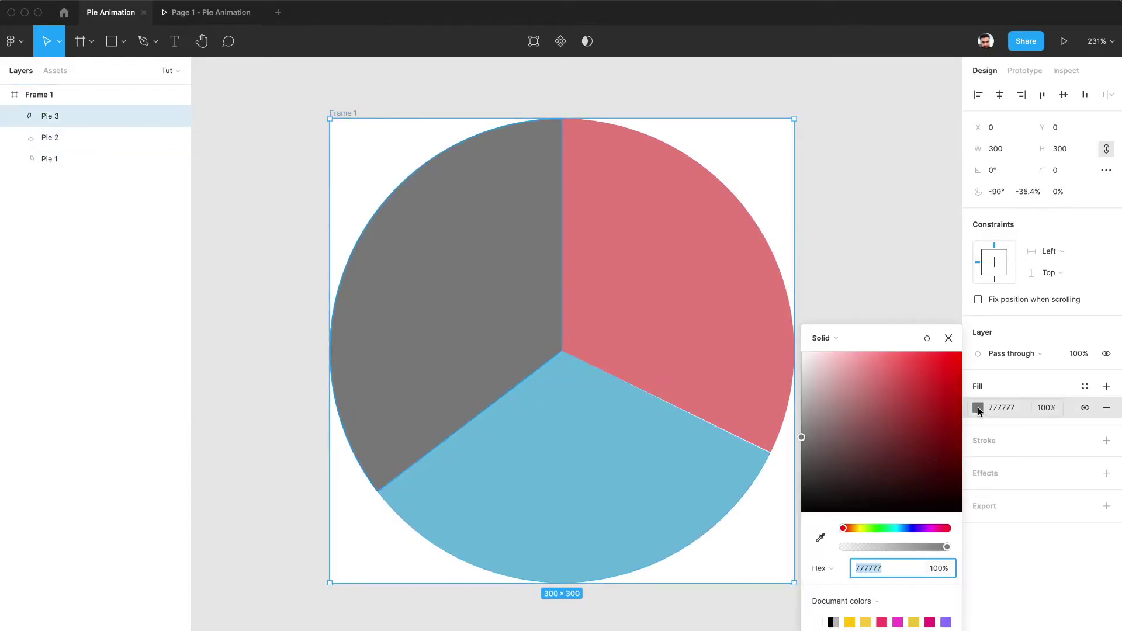
pyautogui.click(855, 528)
pyautogui.click(930, 374)
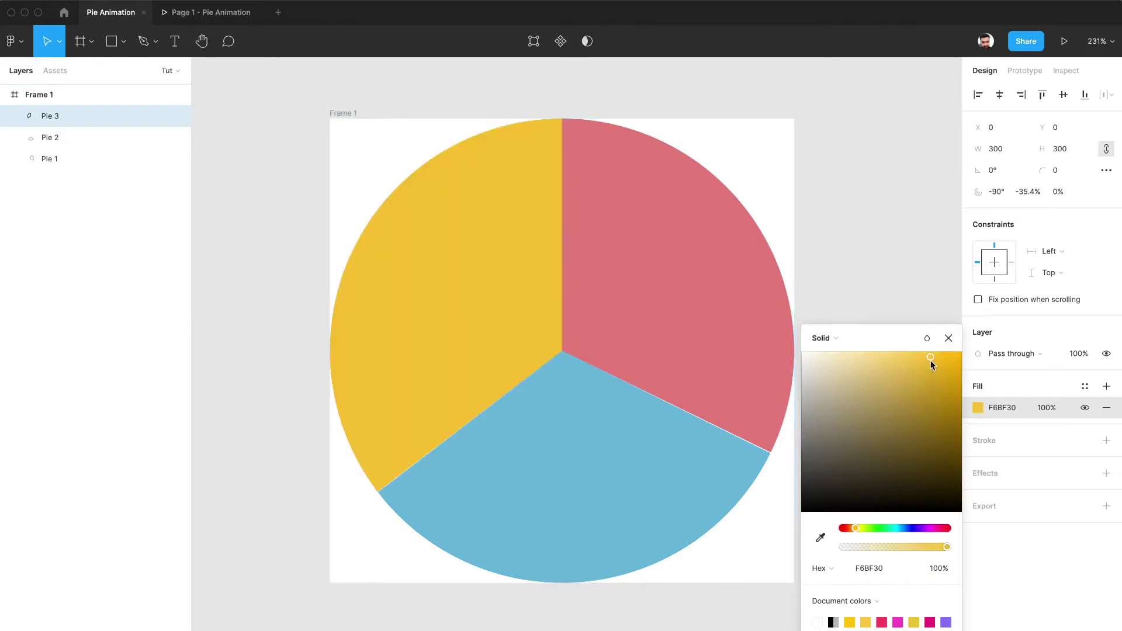
# Extend the blue slice's sweep to about -32.66% to close the thin gap beside the red slice.
pyautogui.click(672, 504)
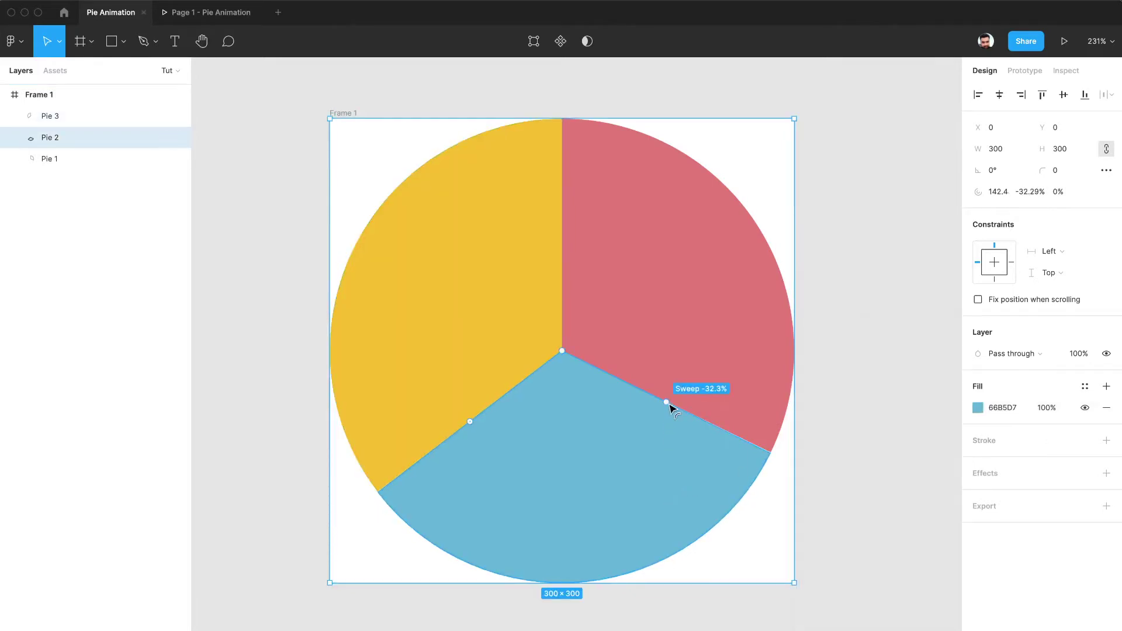
pyautogui.moveTo(672, 407); pyautogui.dragTo(674, 403)
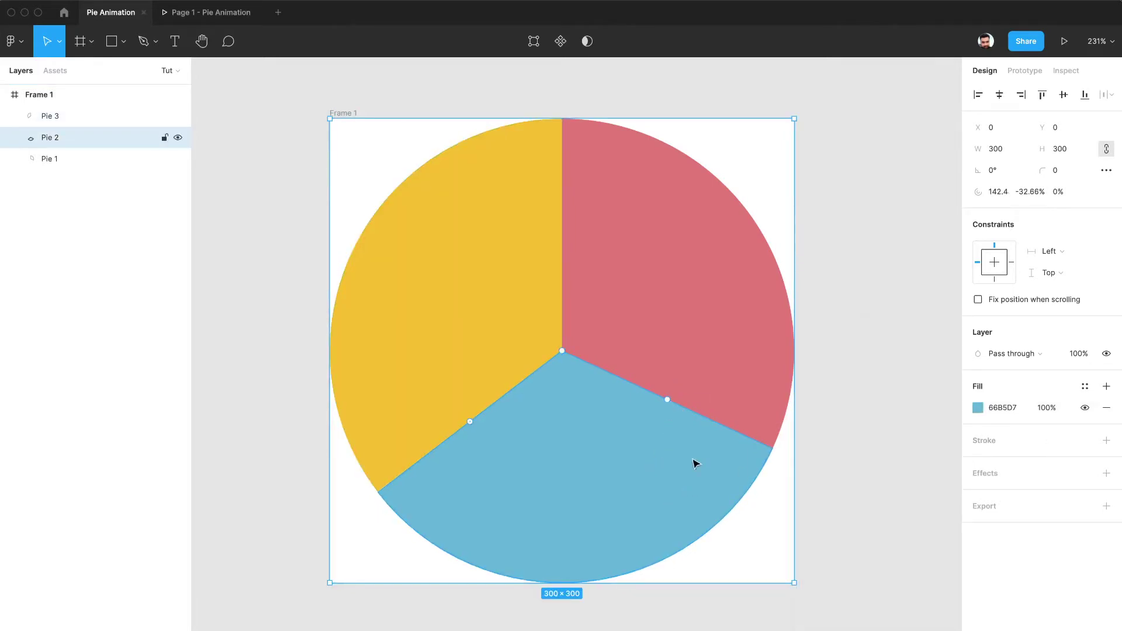
pyautogui.click(837, 465)
# Rename Frame 1 as Pie Skeleton.
pyautogui.scroll(-3, 837, 465)
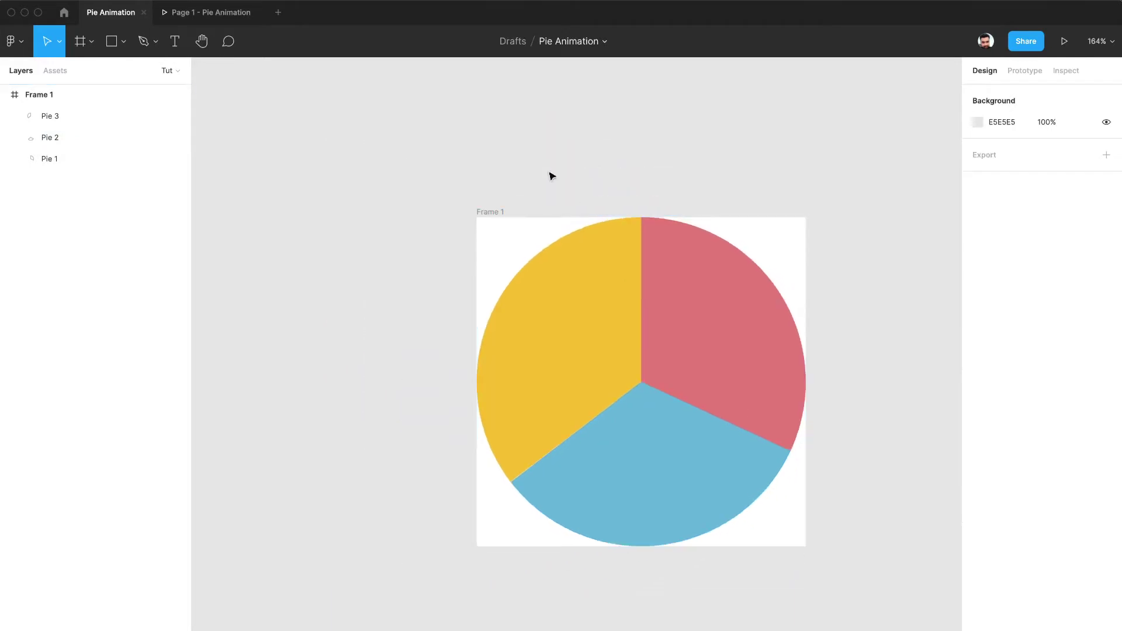
pyautogui.click(490, 214)
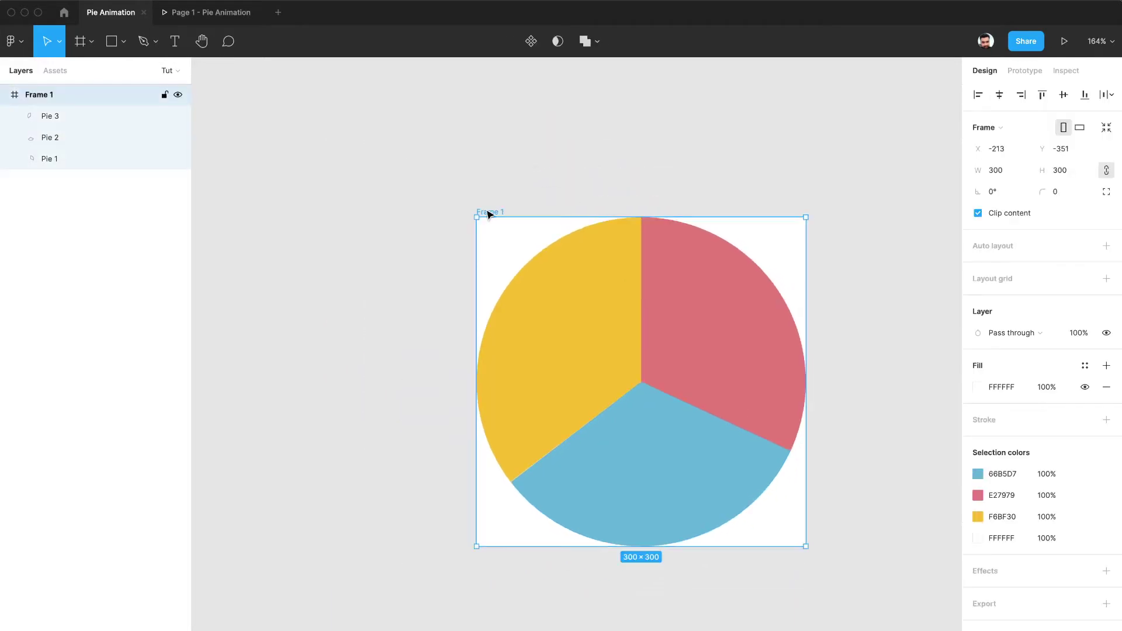
pyautogui.press('super+r')
pyautogui.write('P')
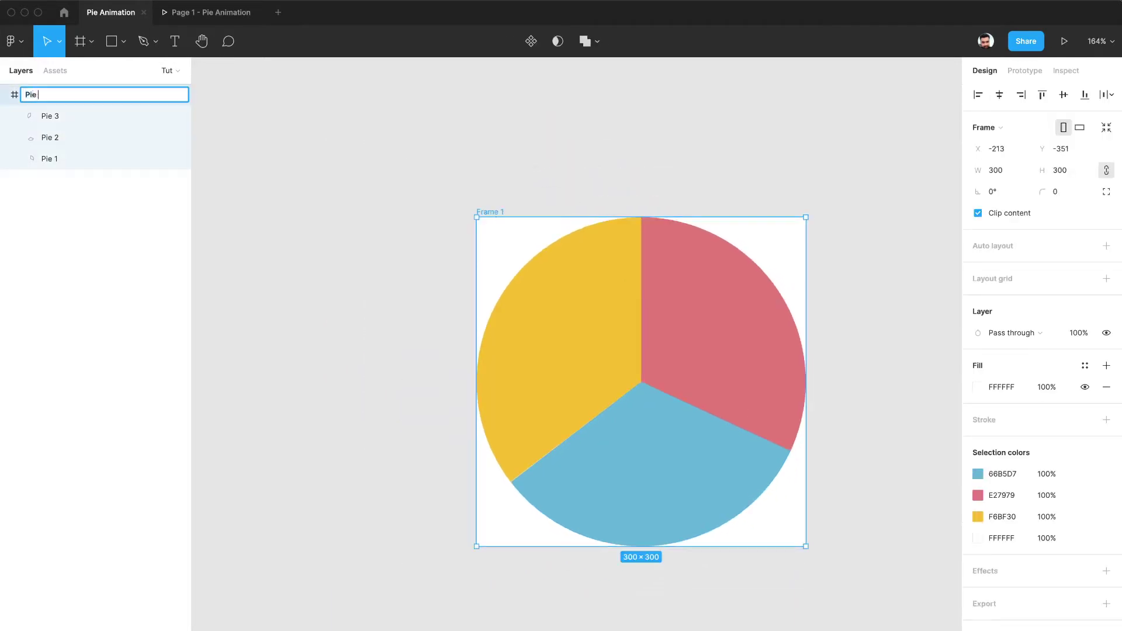
pyautogui.write('ie Skeleton')
pyautogui.press('Return')
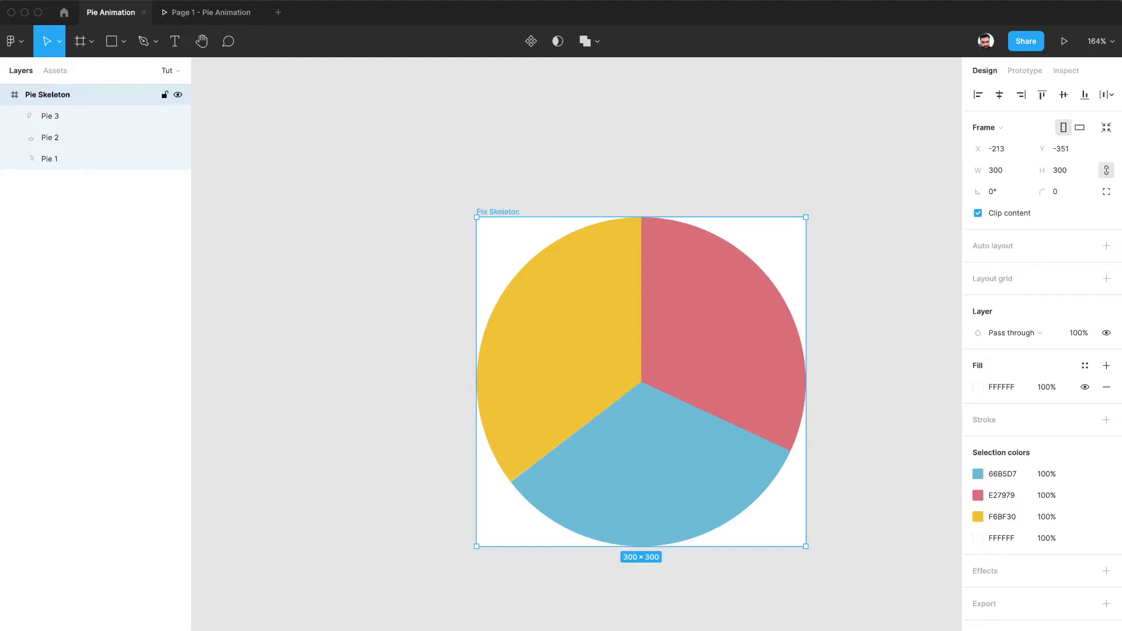
# Convert the Pie Skeleton frame into a component.
pyautogui.click(531, 42)
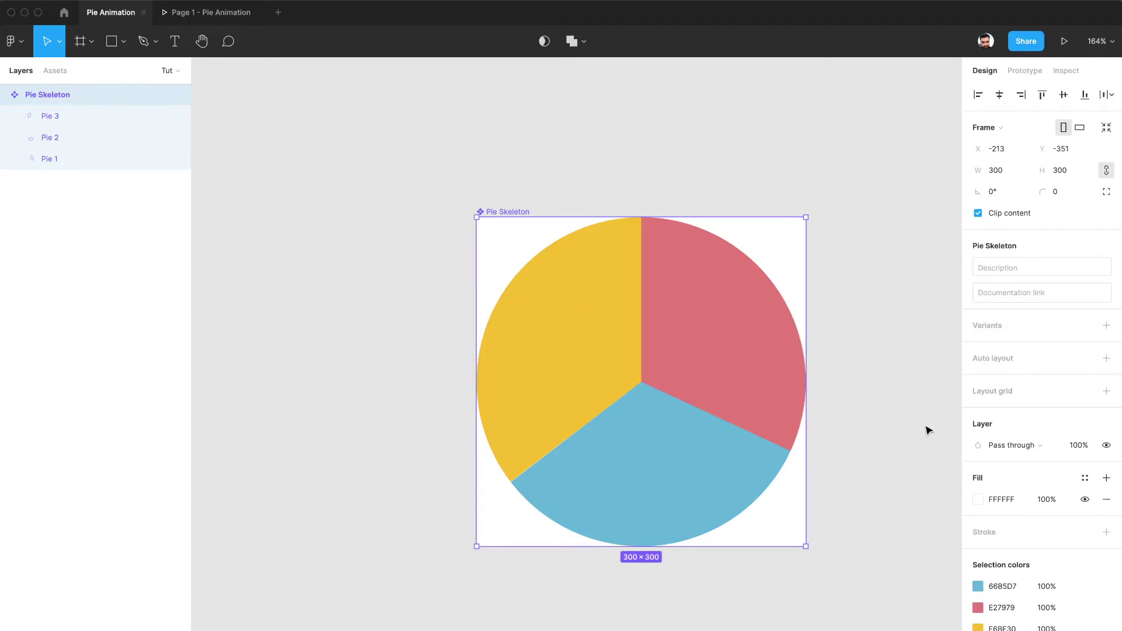
pyautogui.scroll(-1, 997, 415)
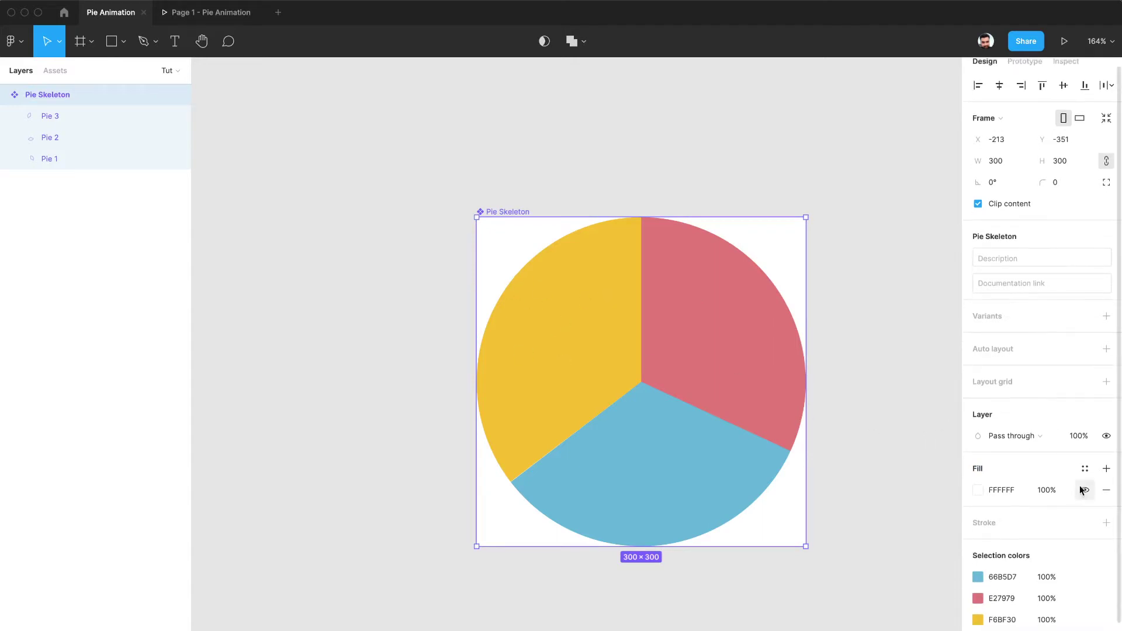
# Remove the white FFFFFF fill from the Pie Skeleton component.
pyautogui.click(1107, 491)
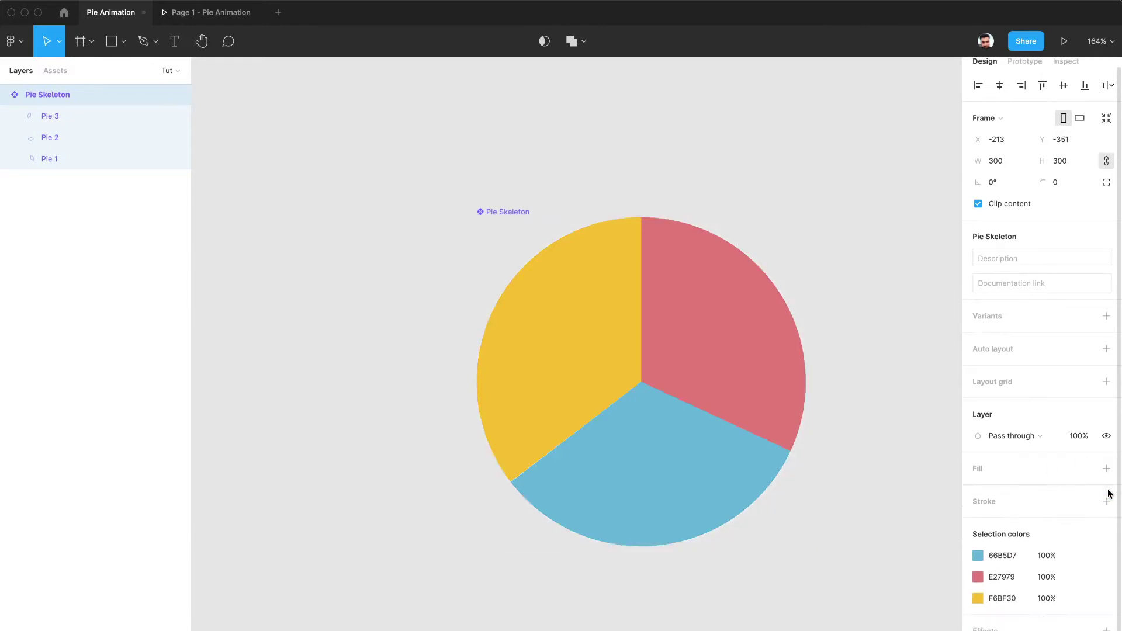
pyautogui.scroll(-2, 875, 451)
pyautogui.hscroll(2, 875, 451)
pyautogui.scroll(-3, 875, 451)
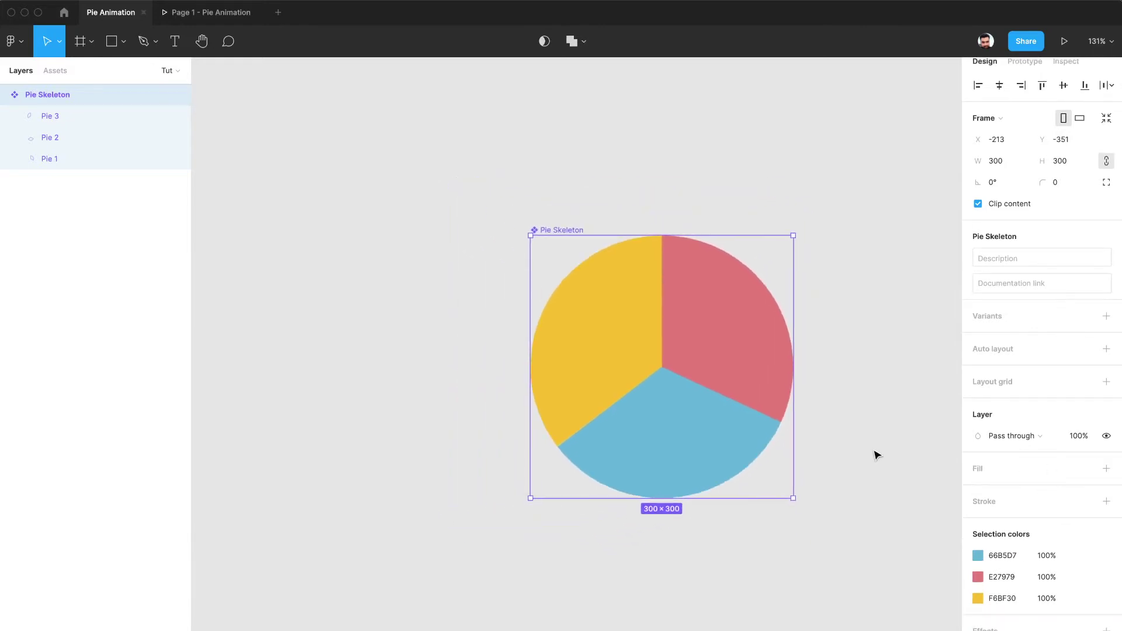
pyautogui.scroll(-2, 874, 452)
pyautogui.hscroll(1, 875, 451)
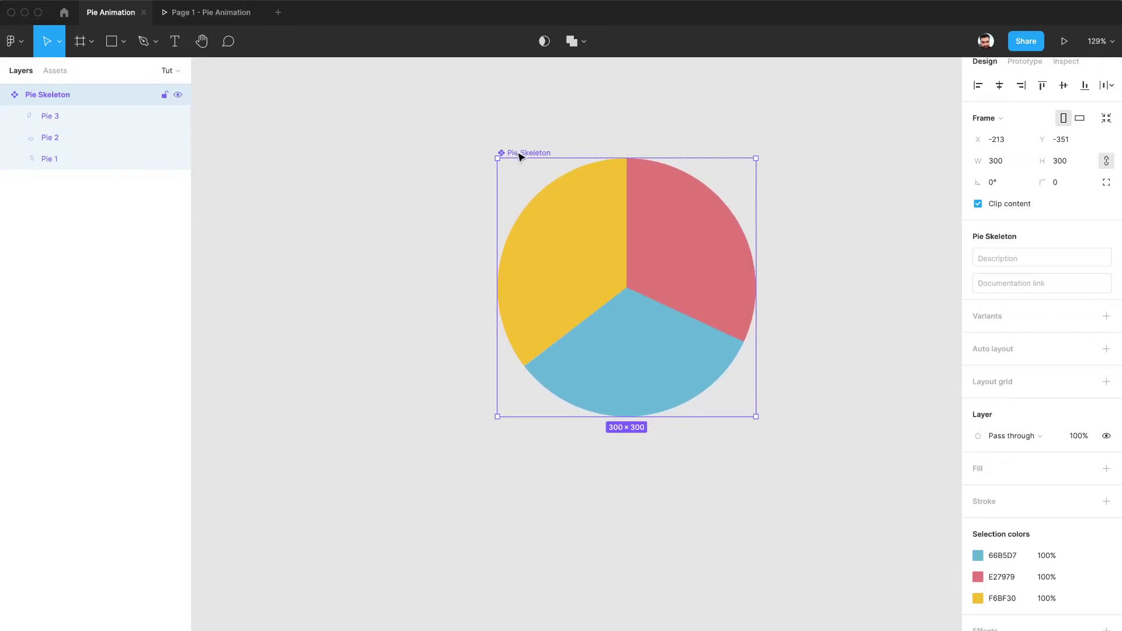
# Duplicate the Pie Skeleton component as an instance directly below the original, at Y 13.
pyautogui.moveTo(524, 257); pyautogui.dragTo(542, 468)
pyautogui.scroll(-5, 542, 468)
pyautogui.hscroll(1, 542, 468)
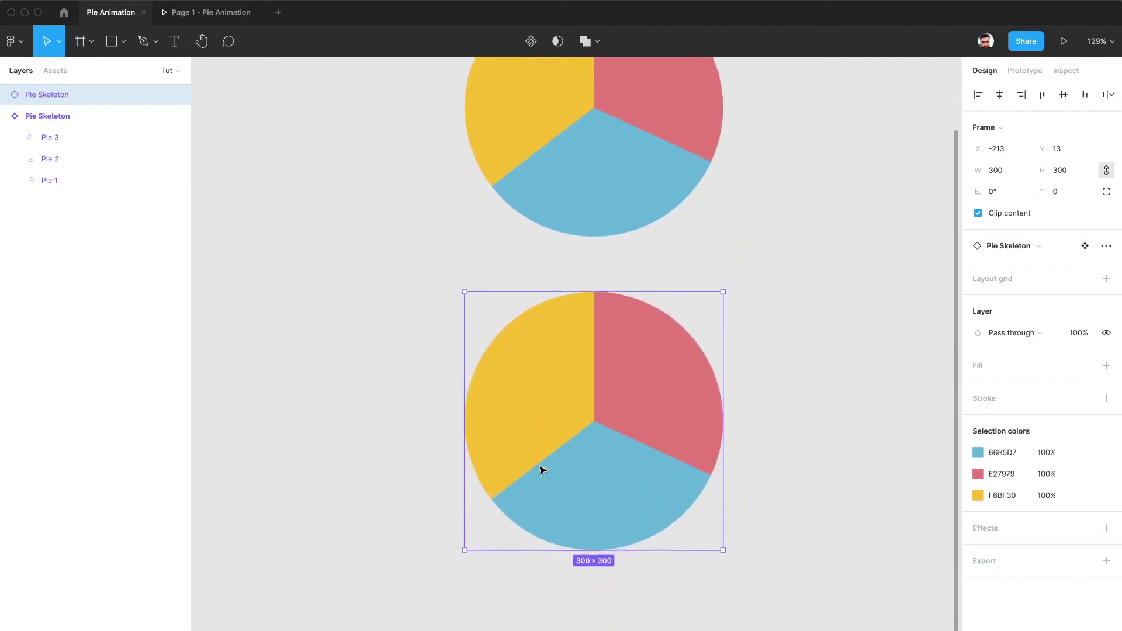
pyautogui.scroll(2, 565, 413)
pyautogui.hscroll(-1, 566, 413)
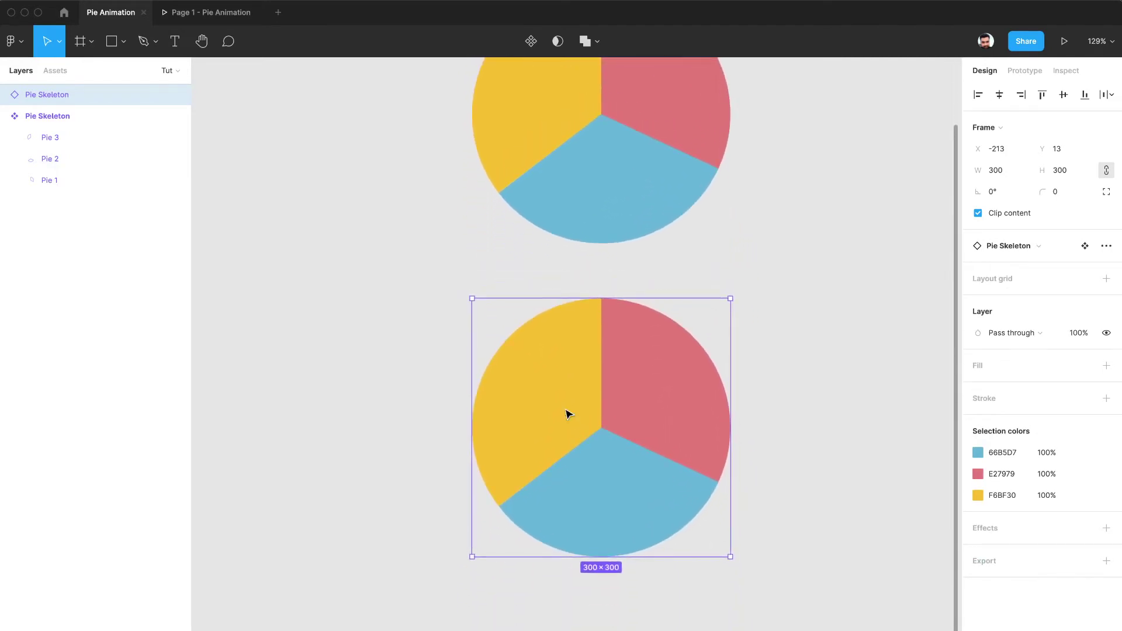
# Wrap the Pie Skeleton instance in a new component and rename that component Pie Parts.
pyautogui.click(534, 44)
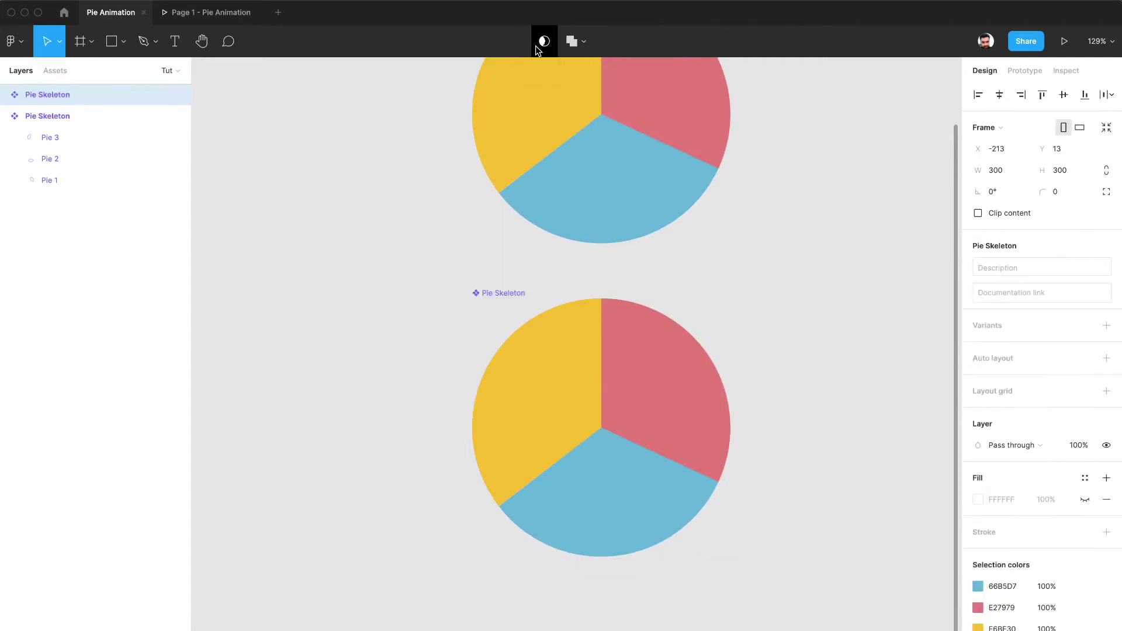
pyautogui.click(5, 96)
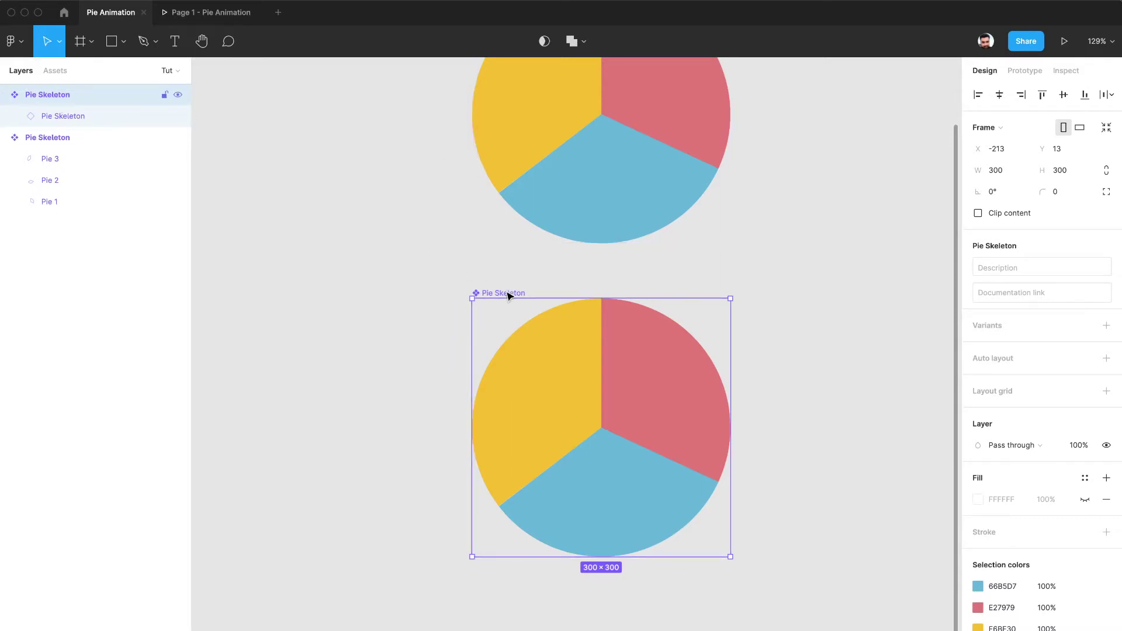
pyautogui.press('super+r')
pyautogui.press('Right')
pyautogui.press('BackSpace')
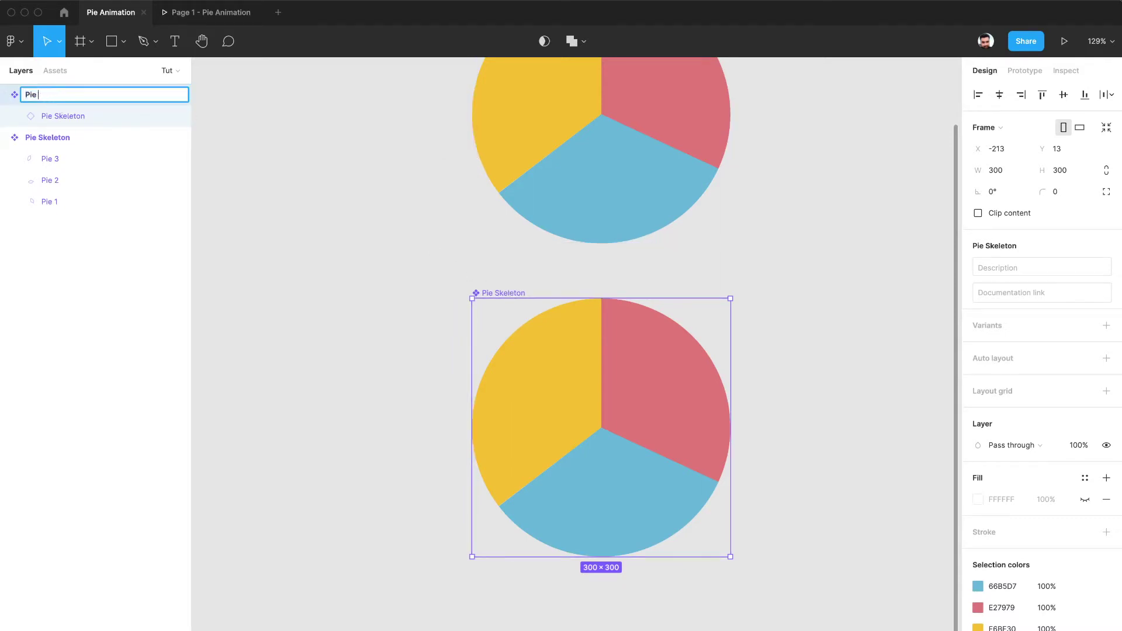
pyautogui.write('Parts')
pyautogui.press('Return')
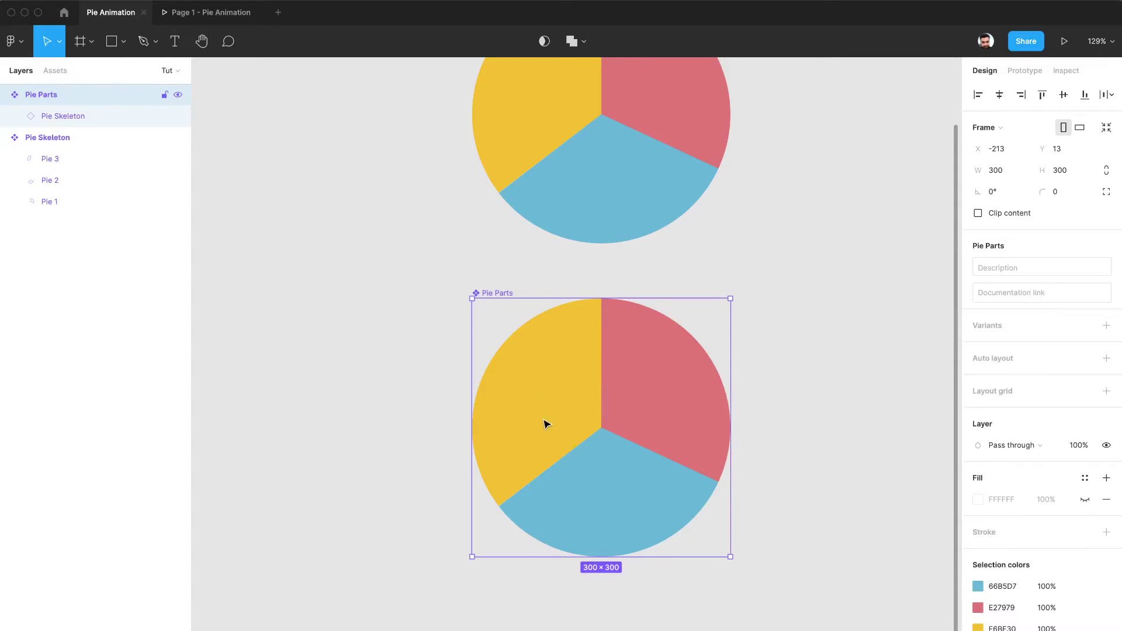
# Draw a 150 × 300 rectangle covering the right half of the Pie Parts component.
pyautogui.click(110, 48)
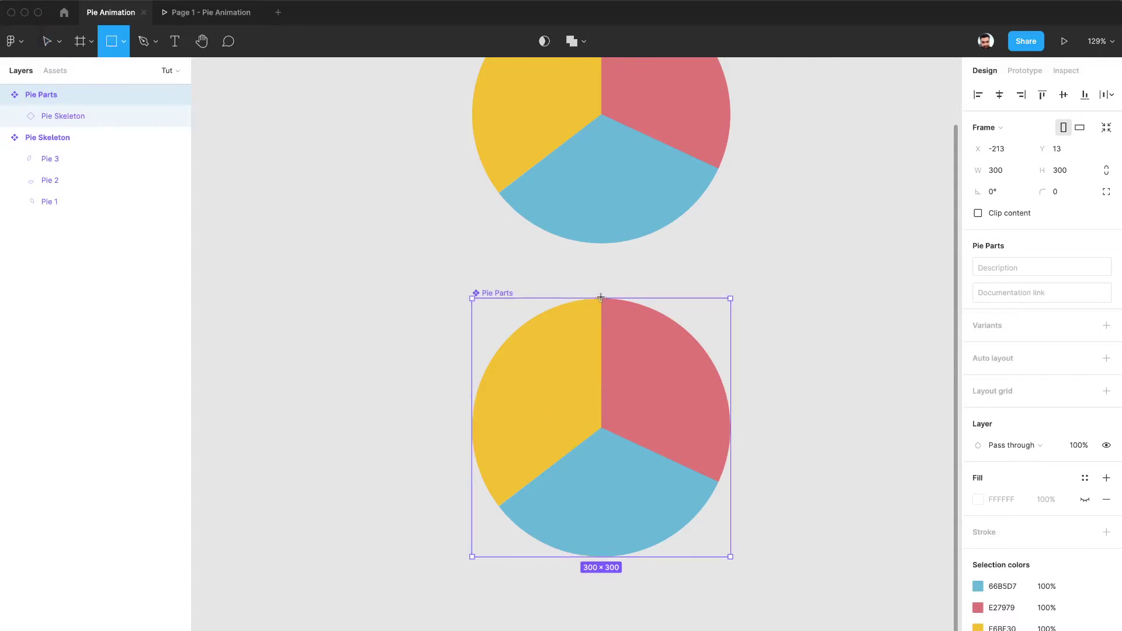
pyautogui.moveTo(602, 299)
pyautogui.mouseDown()
pyautogui.moveTo(739, 542)
pyautogui.moveTo(734, 560)
pyautogui.mouseUp()
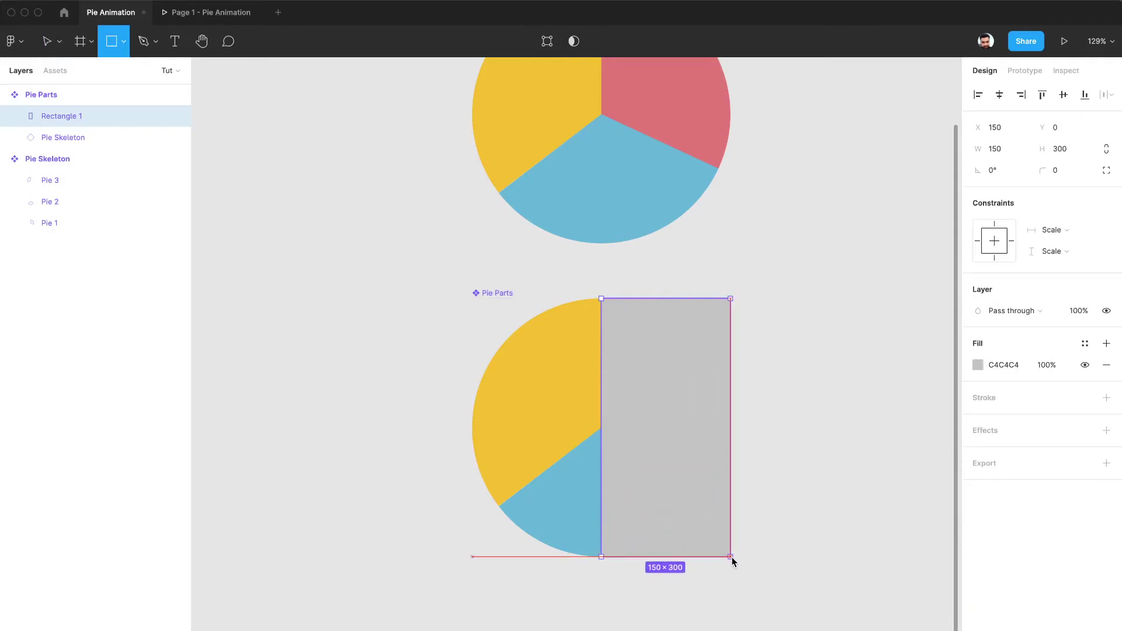
pyautogui.moveTo(732, 561); pyautogui.dragTo(732, 561)
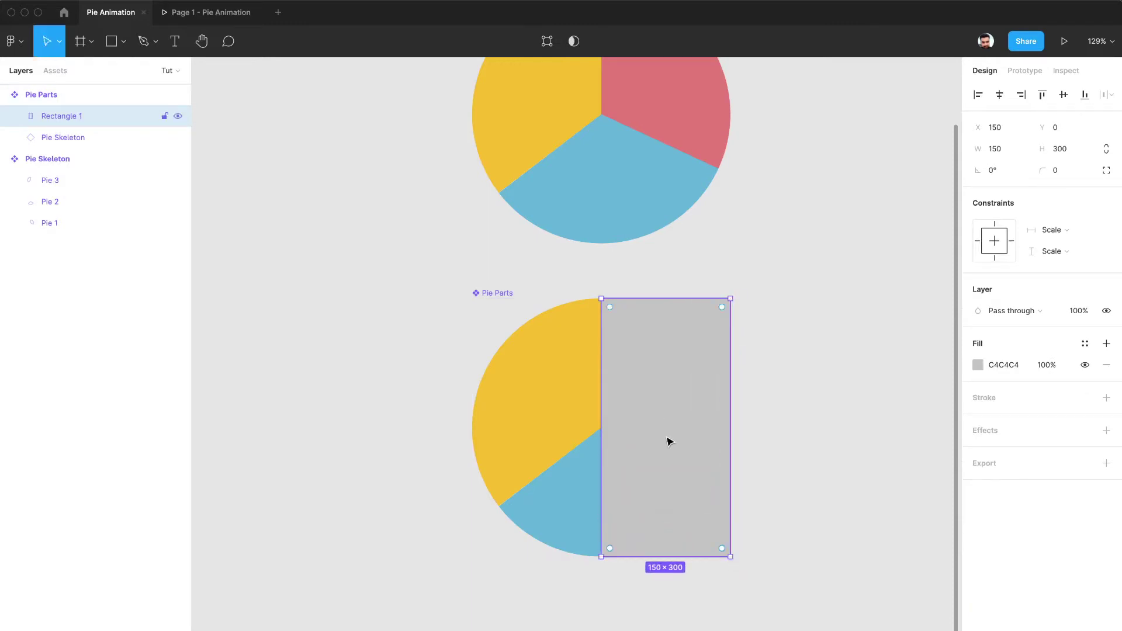
# Move the rectangle beneath the Pie Skeleton instance in the layer order and rename it Mask.
pyautogui.moveTo(82, 118); pyautogui.dragTo(71, 141)
pyautogui.doubleClick(68, 138)
pyautogui.write('Mask')
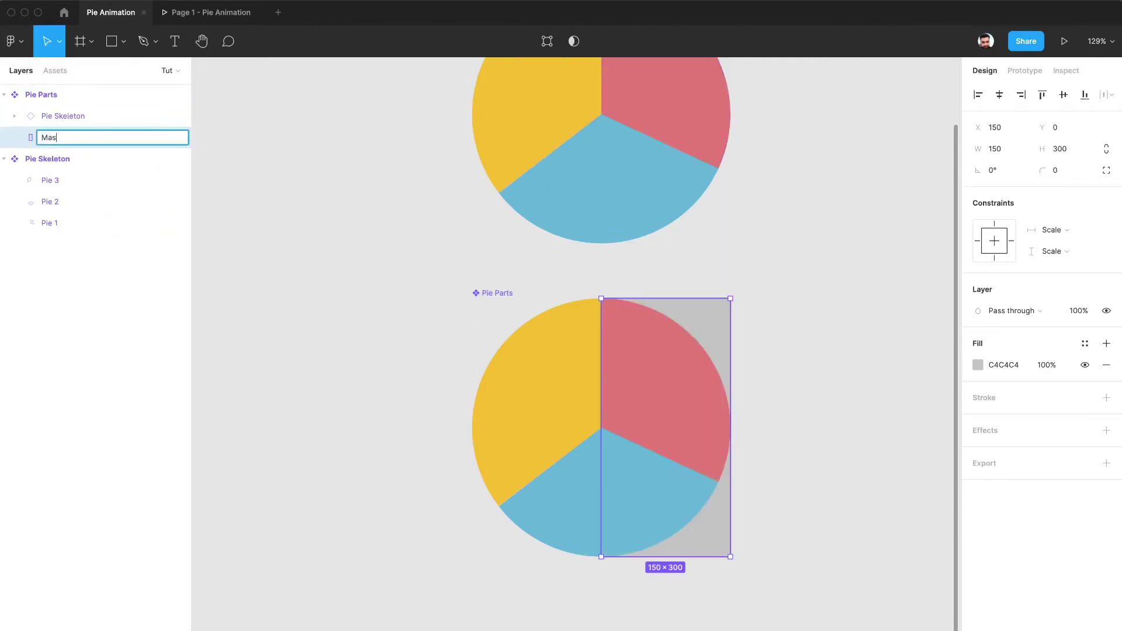
pyautogui.press('Return')
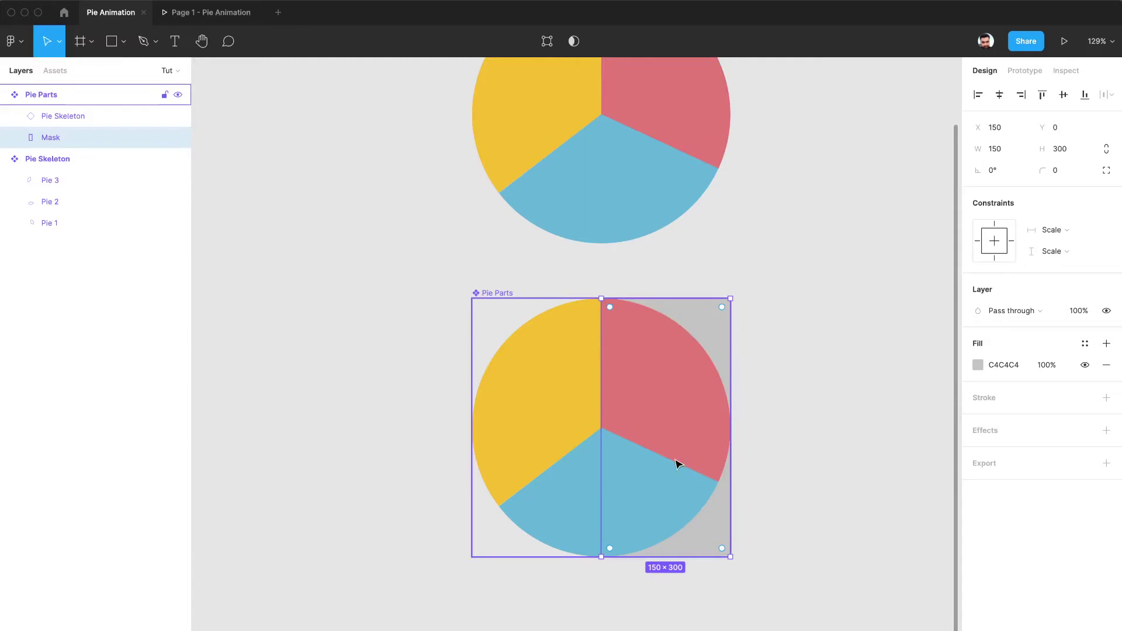
# Apply the Mask rectangle as a mask to the Pie Skeleton instance in Pie Parts.
pyautogui.keyDown('shift'); pyautogui.click(68, 121); pyautogui.keyUp('shift')
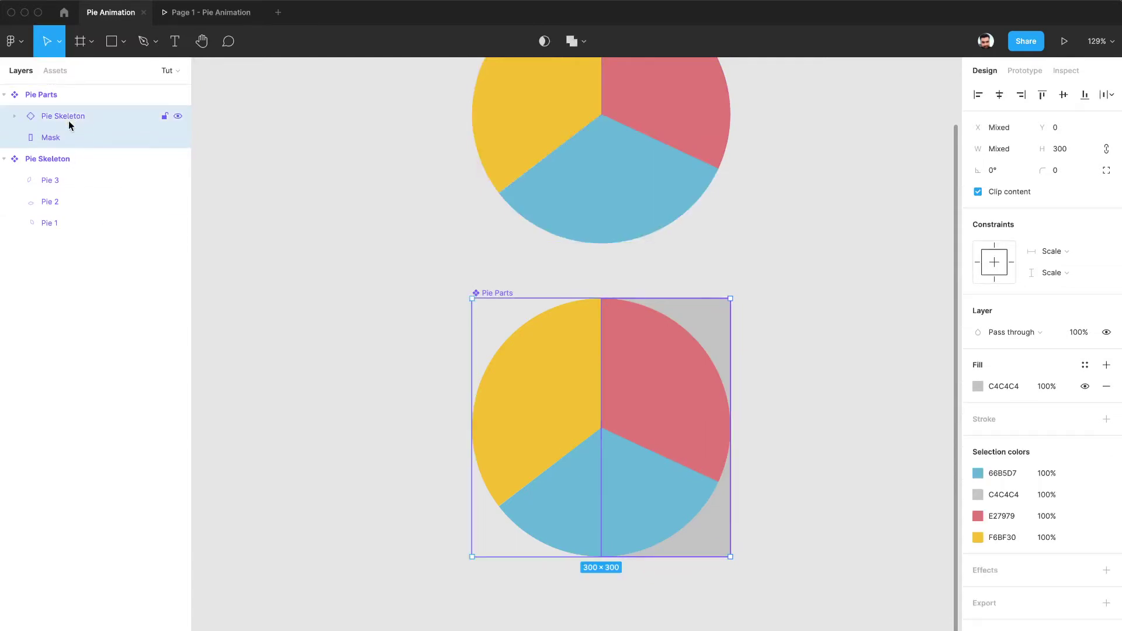
pyautogui.click(547, 46)
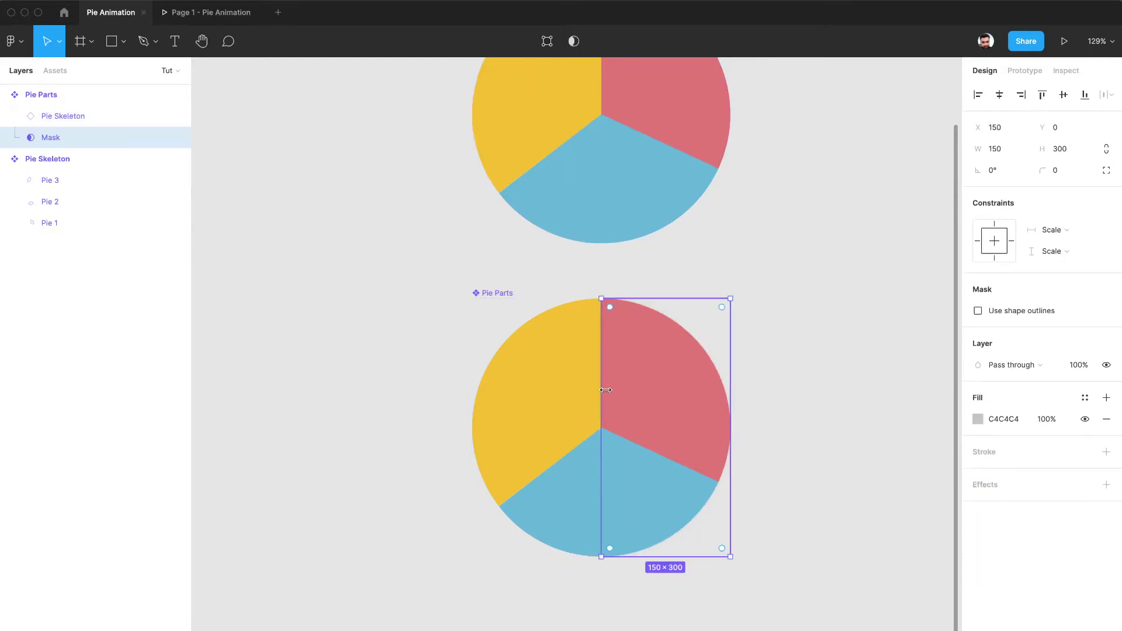
pyautogui.scroll(2, 606, 351)
pyautogui.scroll(-5, 608, 396)
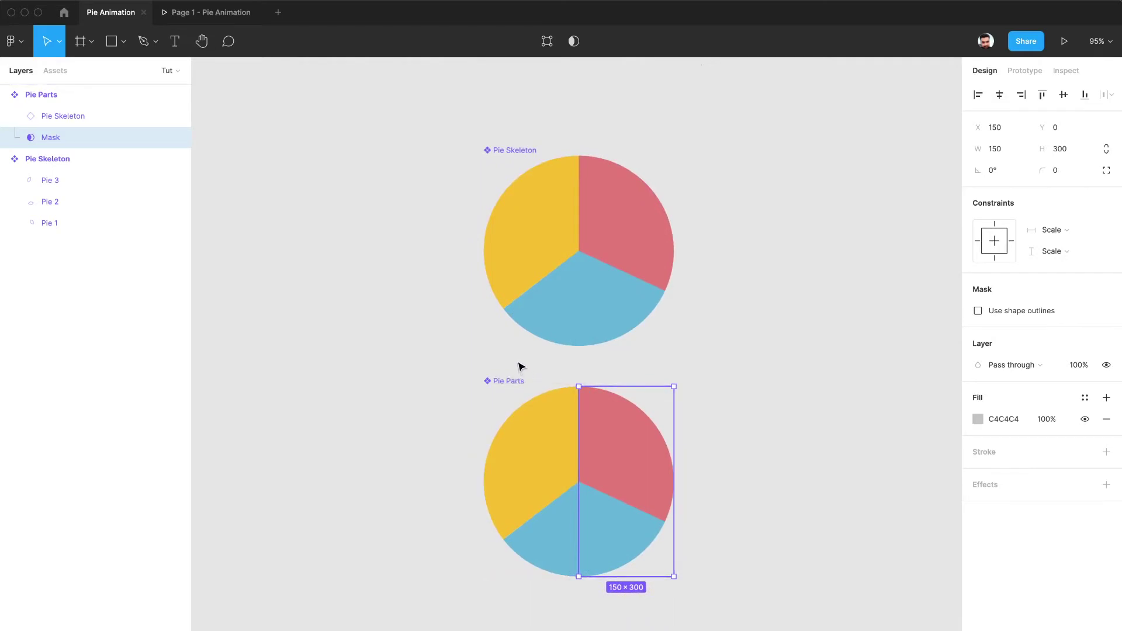
# Turn off content clipping on the main Pie Skeleton component.
pyautogui.click(520, 367)
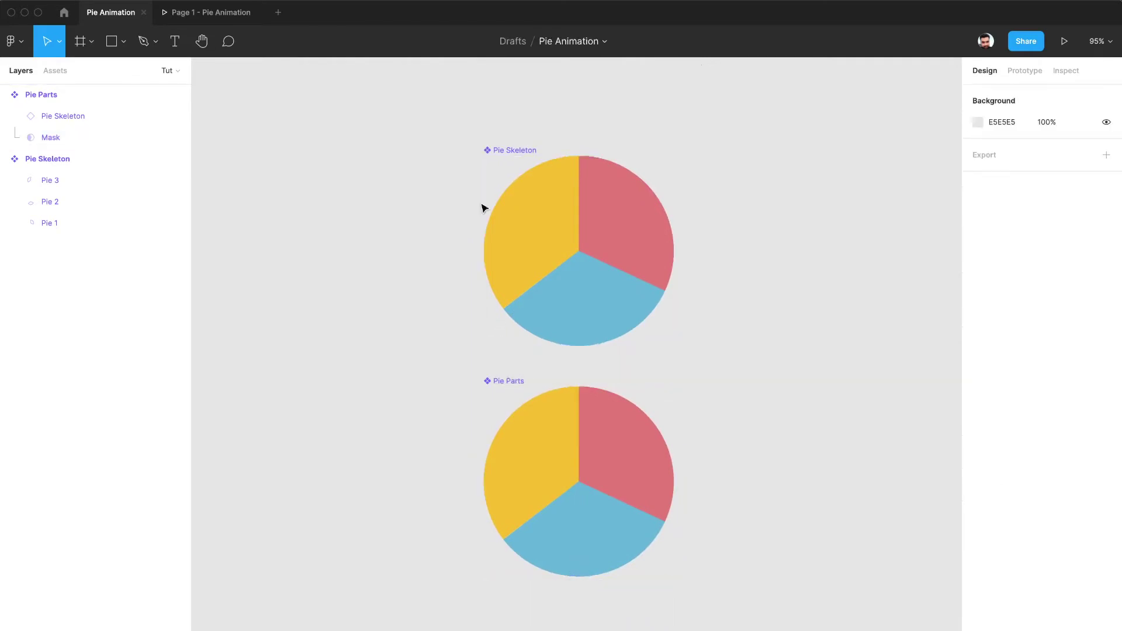
pyautogui.click(534, 175)
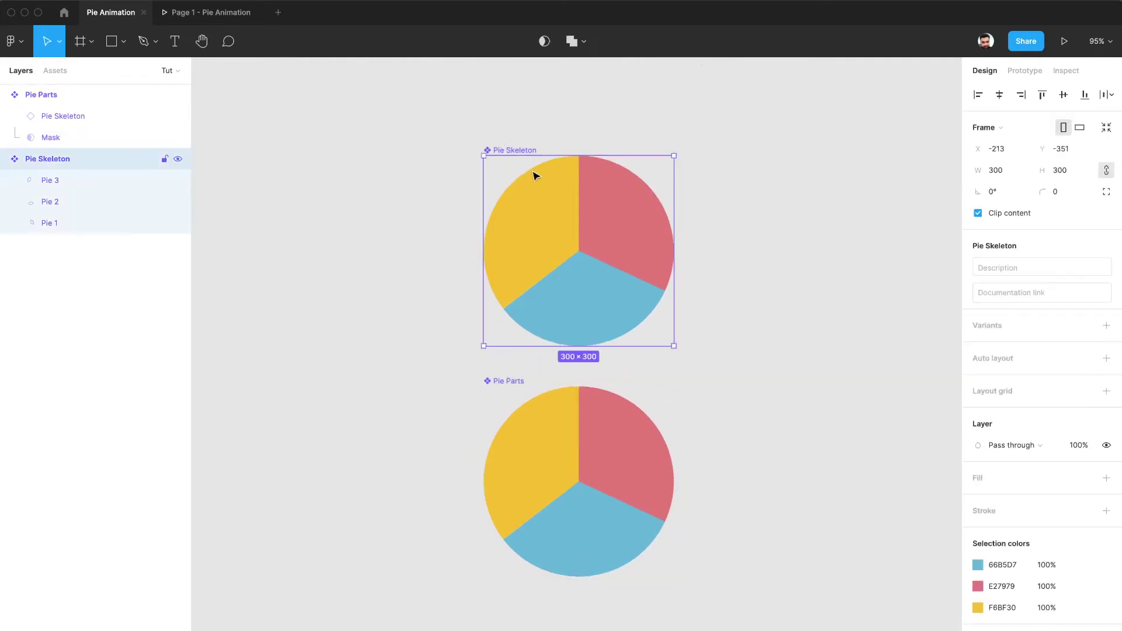
pyautogui.click(978, 212)
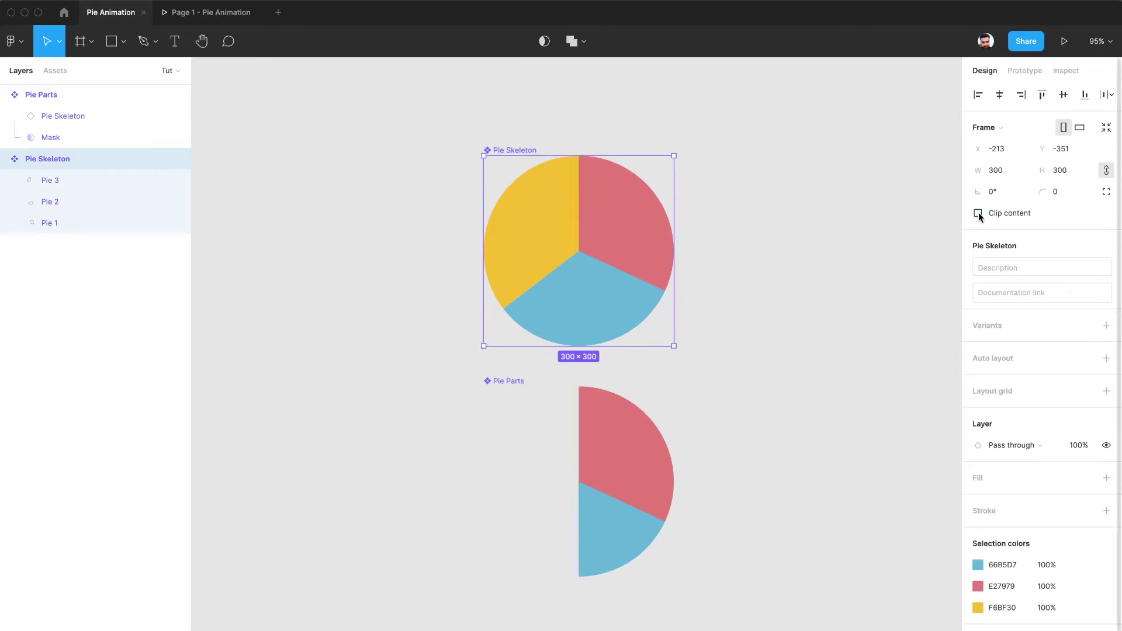
# Add a second variant to the Pie Parts component.
pyautogui.click(579, 473)
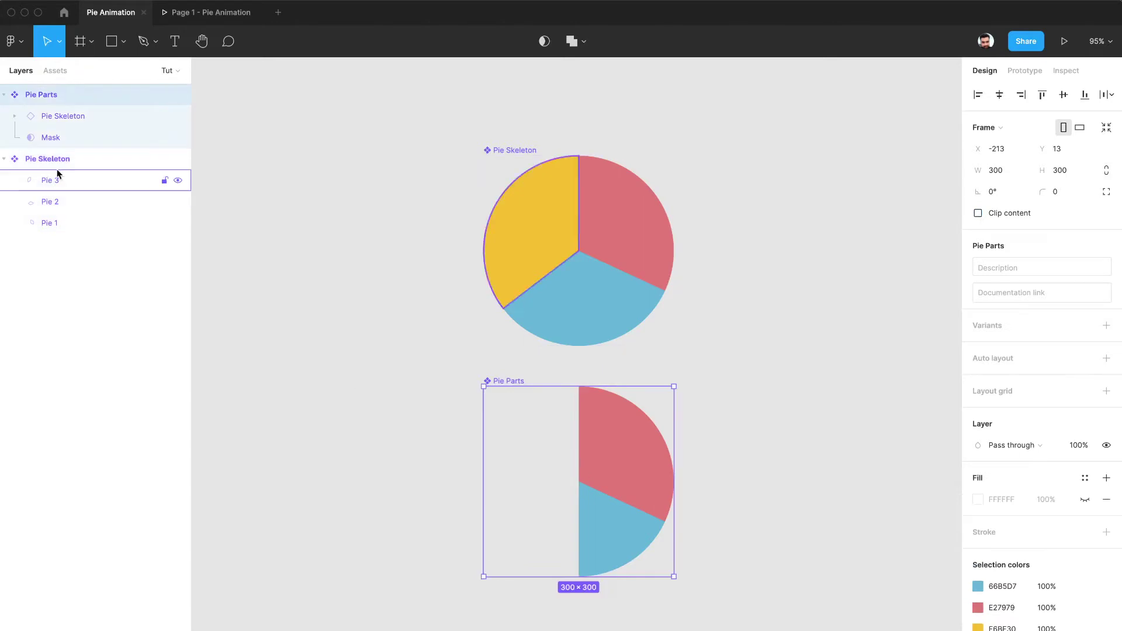
pyautogui.click(58, 137)
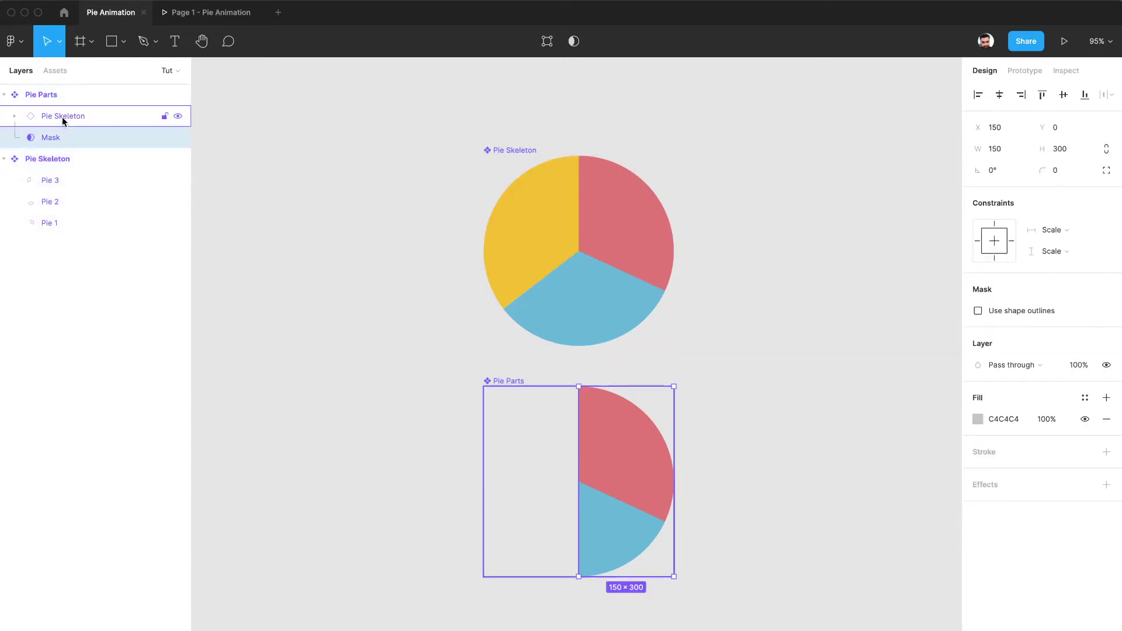
pyautogui.click(62, 117)
pyautogui.click(57, 133)
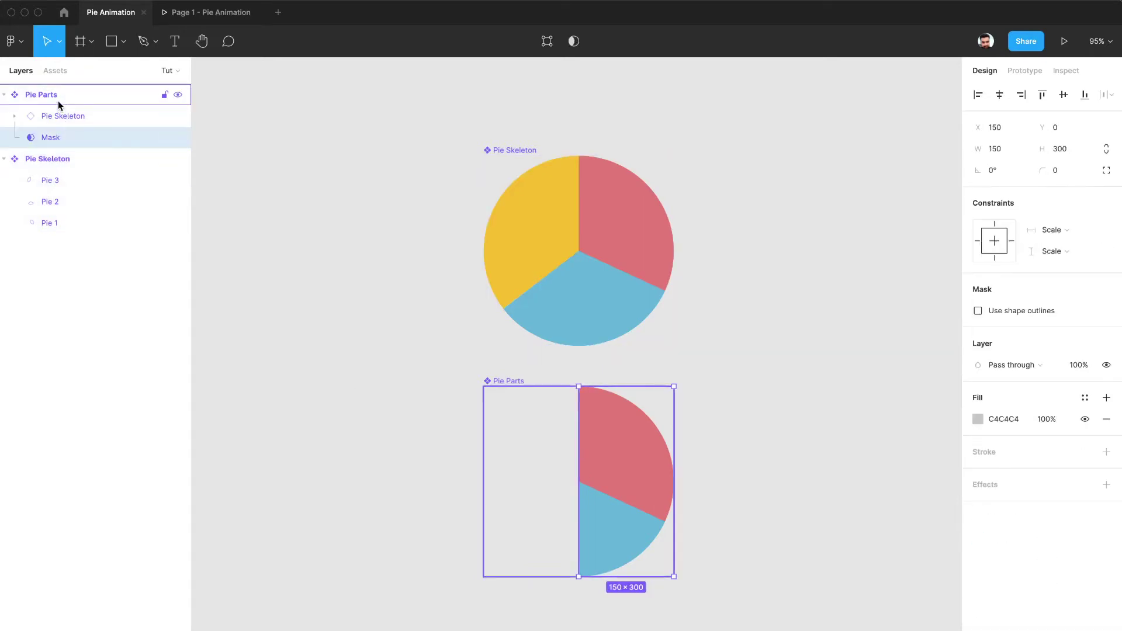
pyautogui.click(58, 101)
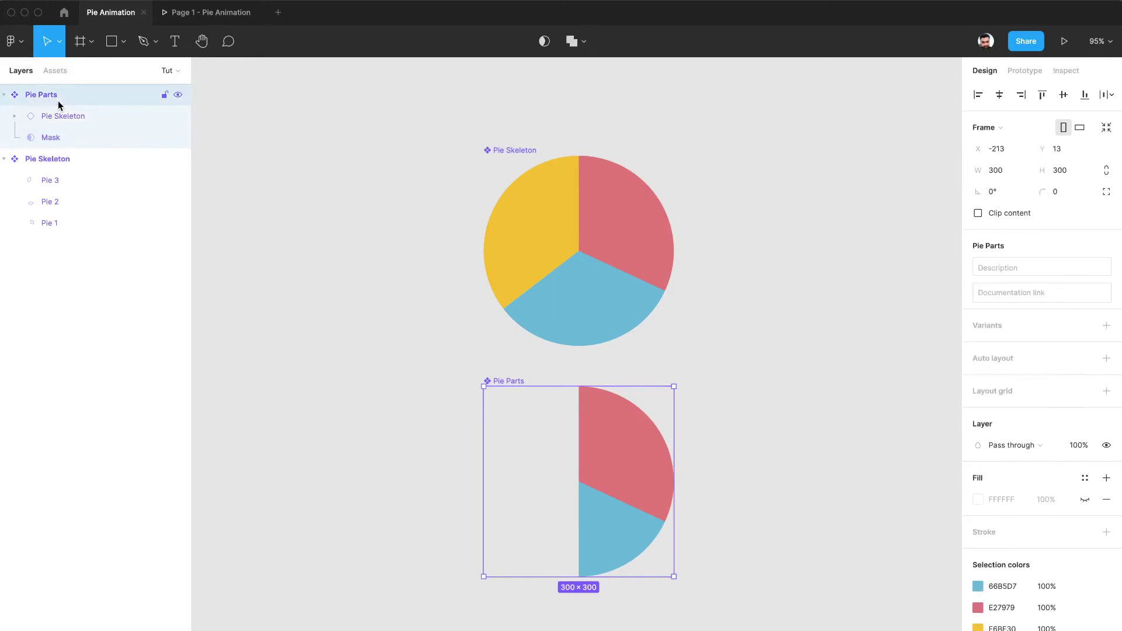
pyautogui.click(1105, 331)
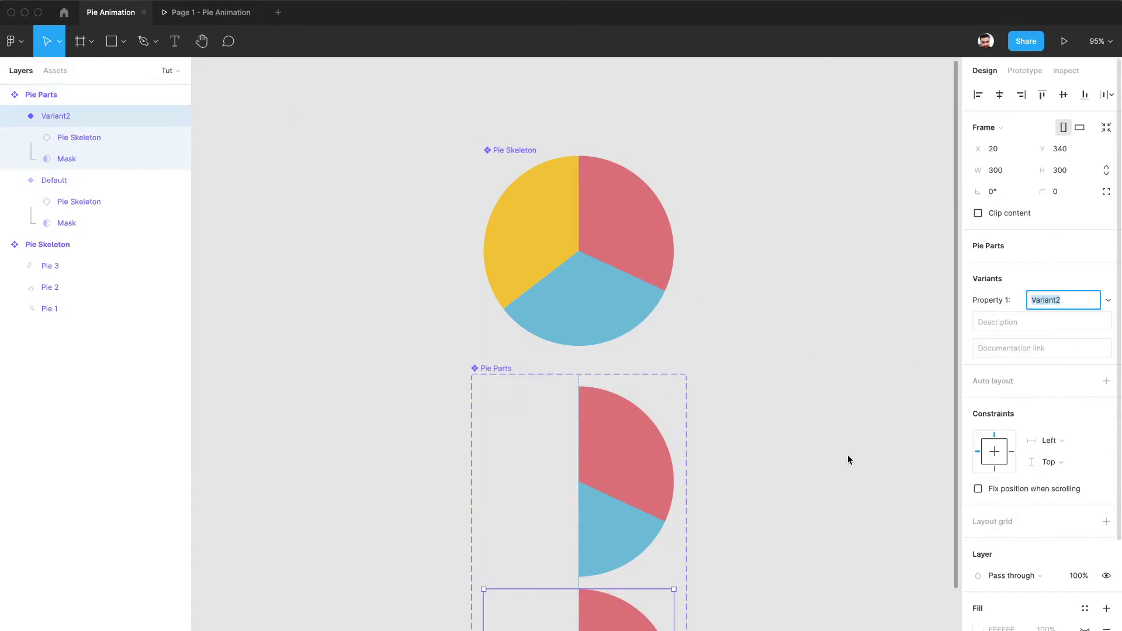
# Align the Mask in the new variant to the variant's left edge, exposing the left half of the pie.
pyautogui.scroll(-5, 659, 559)
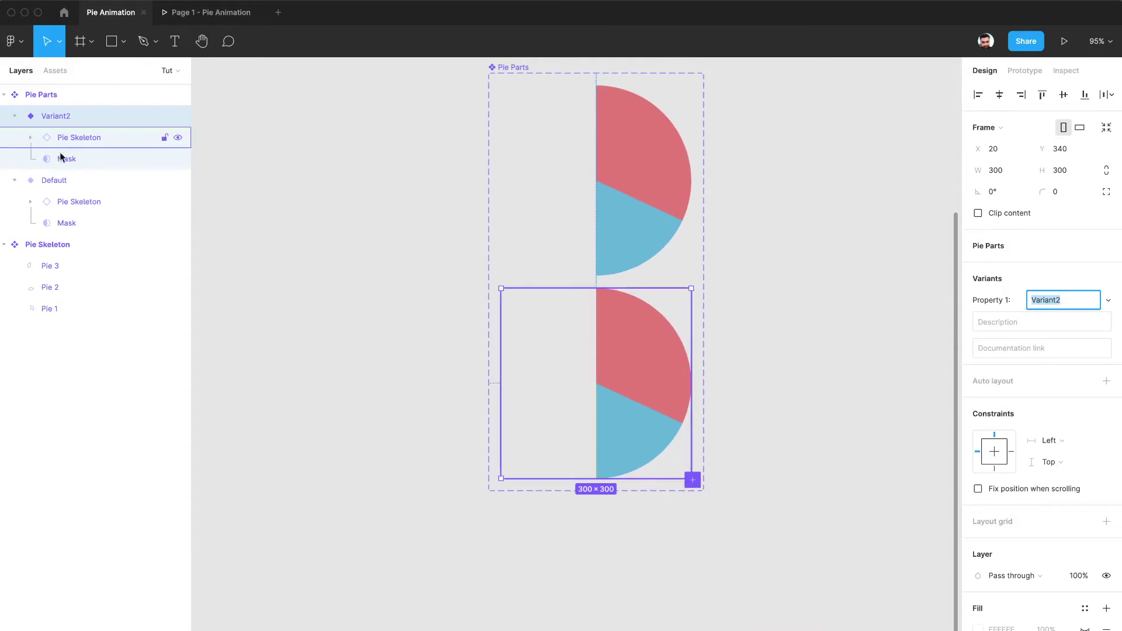
pyautogui.click(63, 165)
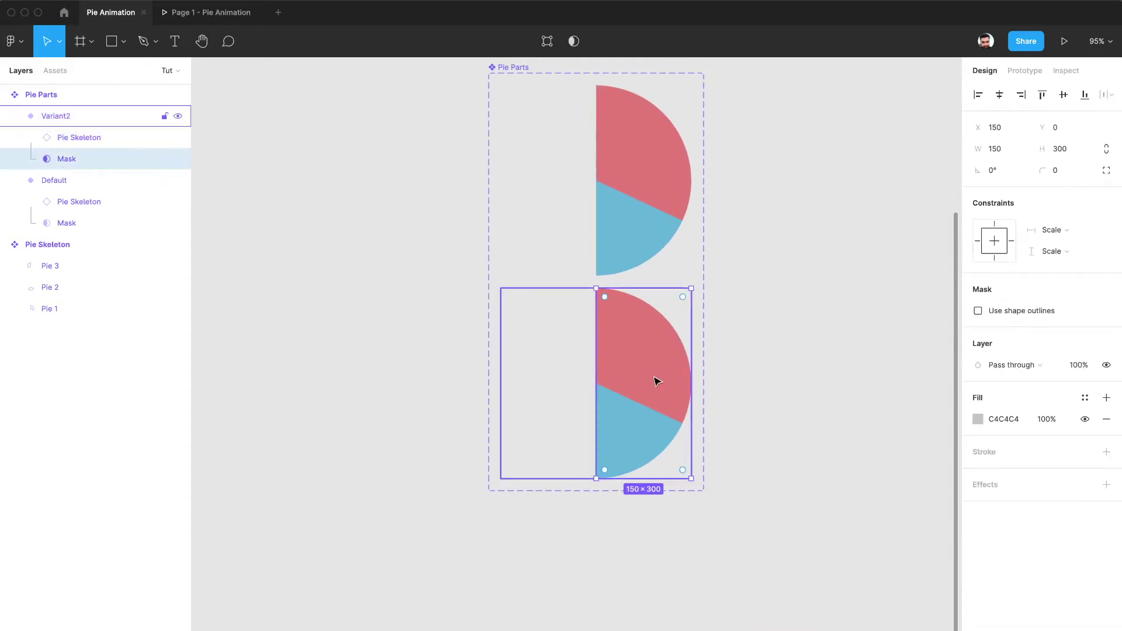
pyautogui.click(978, 96)
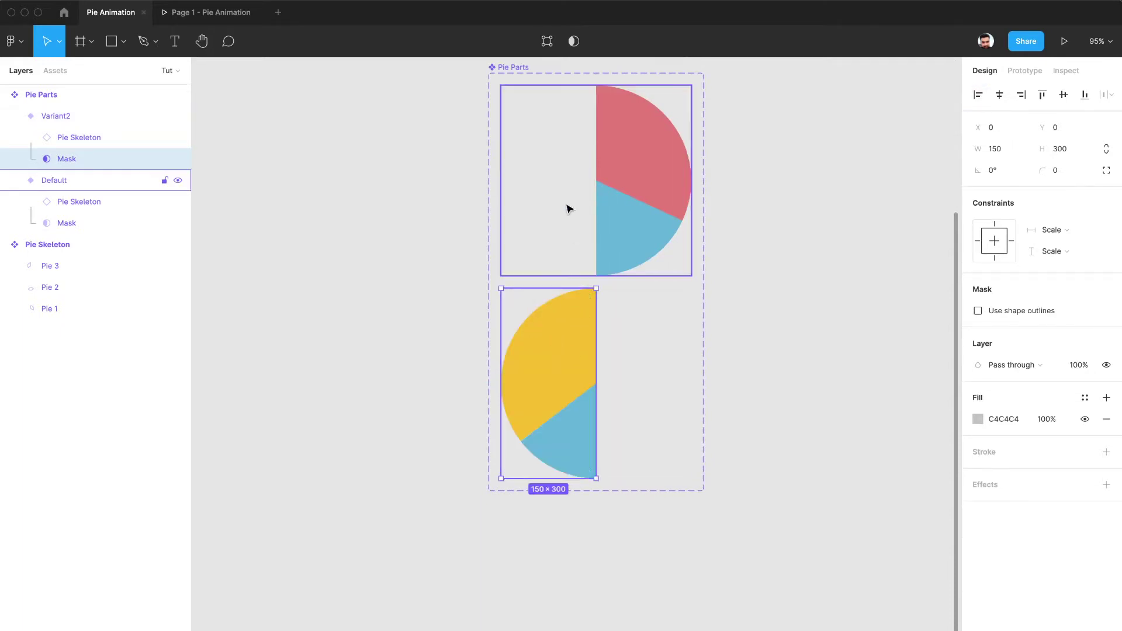
pyautogui.click(358, 267)
pyautogui.scroll(-3, 358, 267)
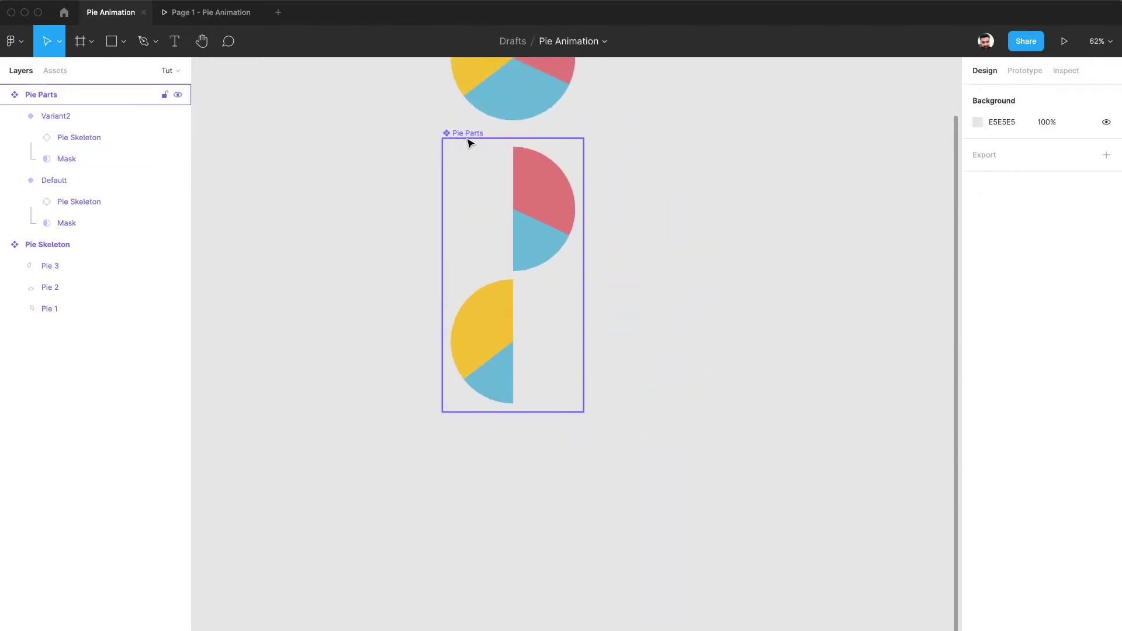
# Duplicate the Default variant of Pie Parts as an instance below the variant set, at Y 819.
pyautogui.scroll(-3, 509, 213)
pyautogui.hscroll(-2, 508, 213)
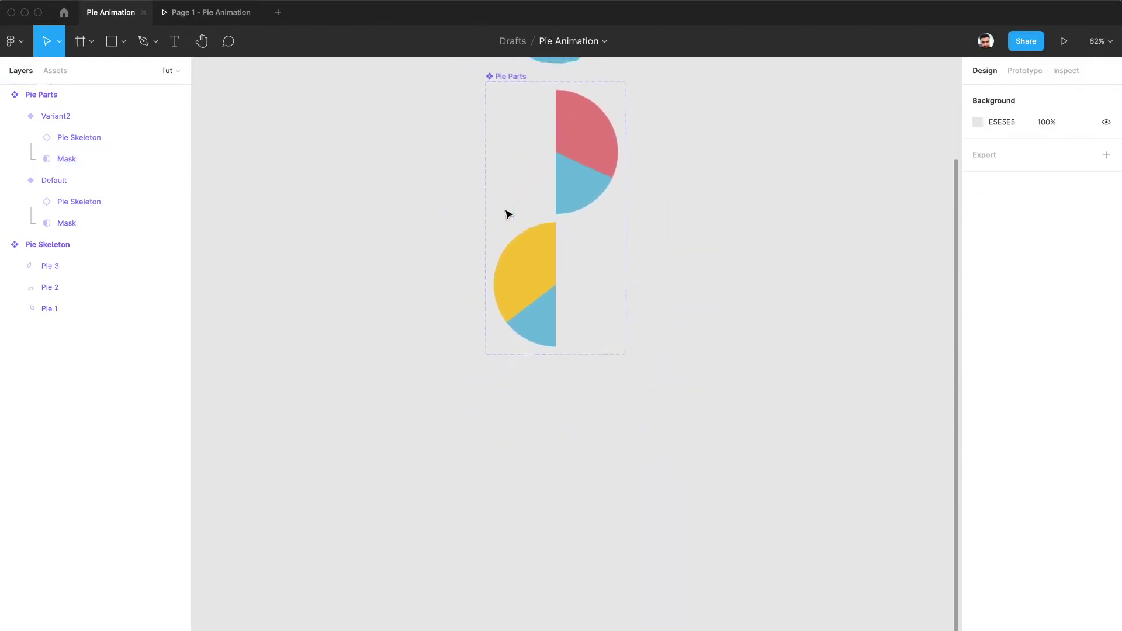
pyautogui.click(584, 153)
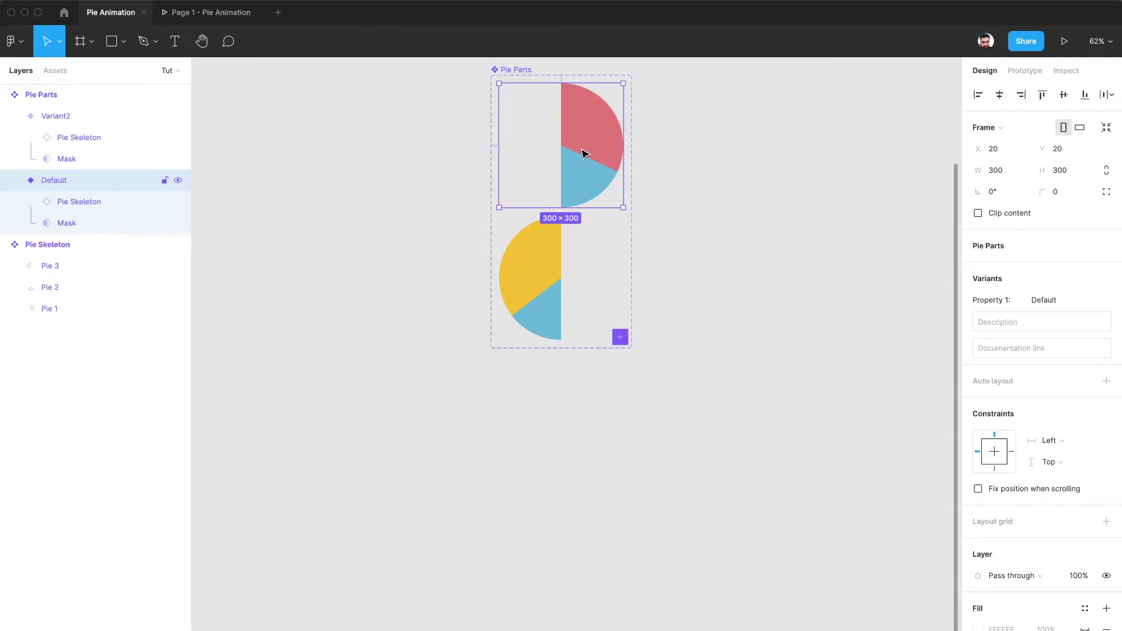
pyautogui.moveTo(586, 152); pyautogui.dragTo(583, 483)
pyautogui.scroll(5, 581, 483)
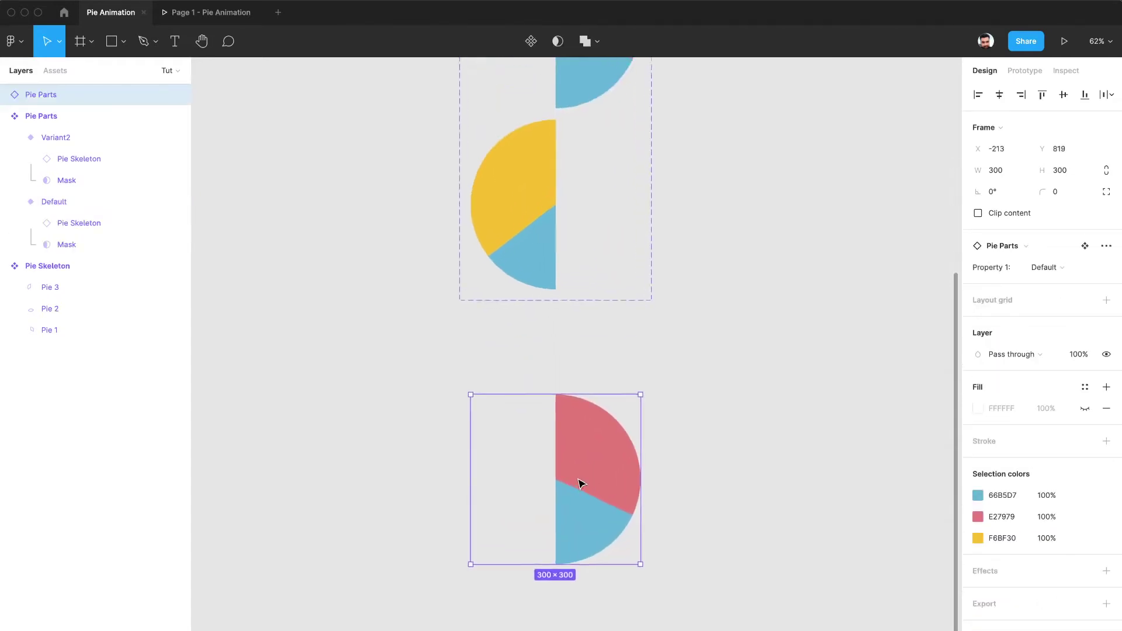
# Wrap the Pie Parts instance in a new component and rename that component Pie Animation.
pyautogui.click(534, 45)
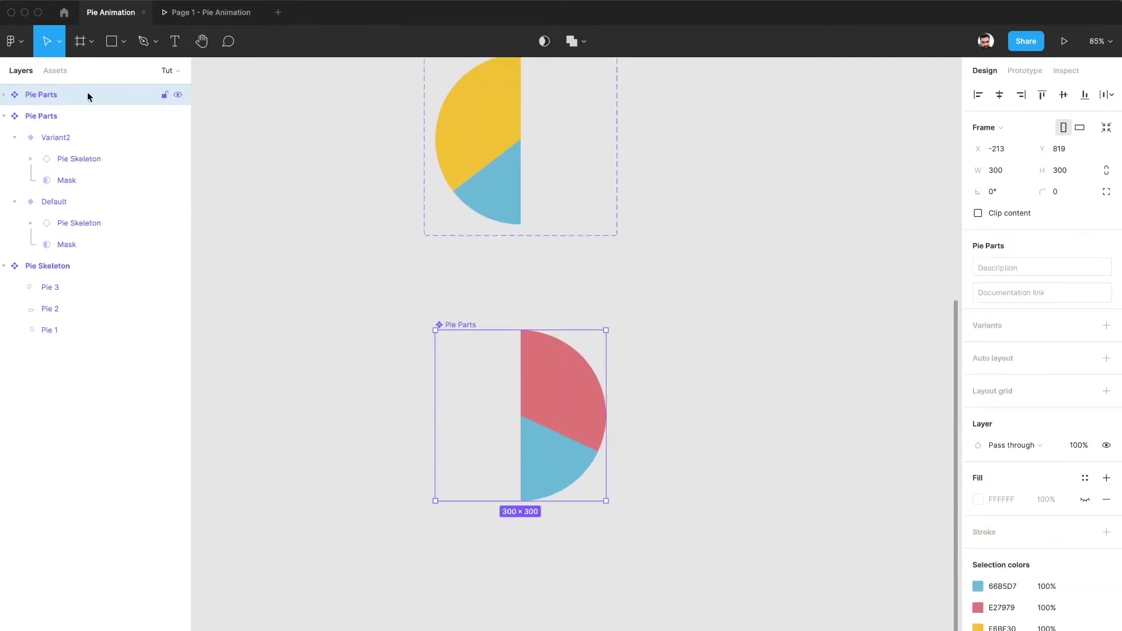
pyautogui.click(5, 97)
pyautogui.doubleClick(57, 99)
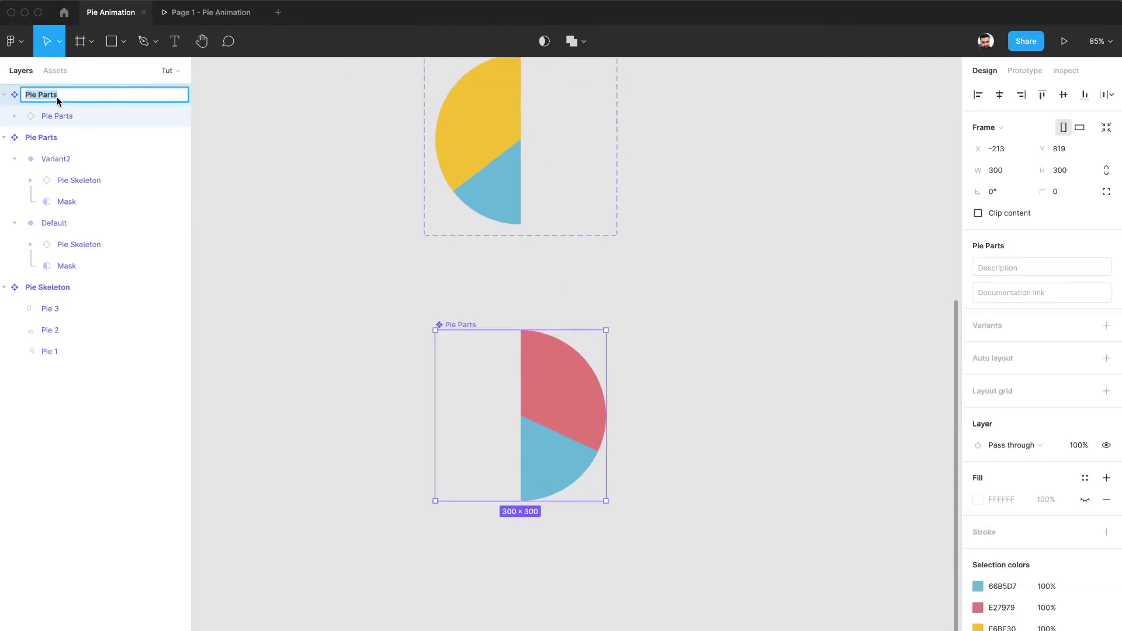
pyautogui.doubleClick(56, 99)
pyautogui.doubleClick(56, 100)
pyautogui.write('Animation')
pyautogui.press('Return')
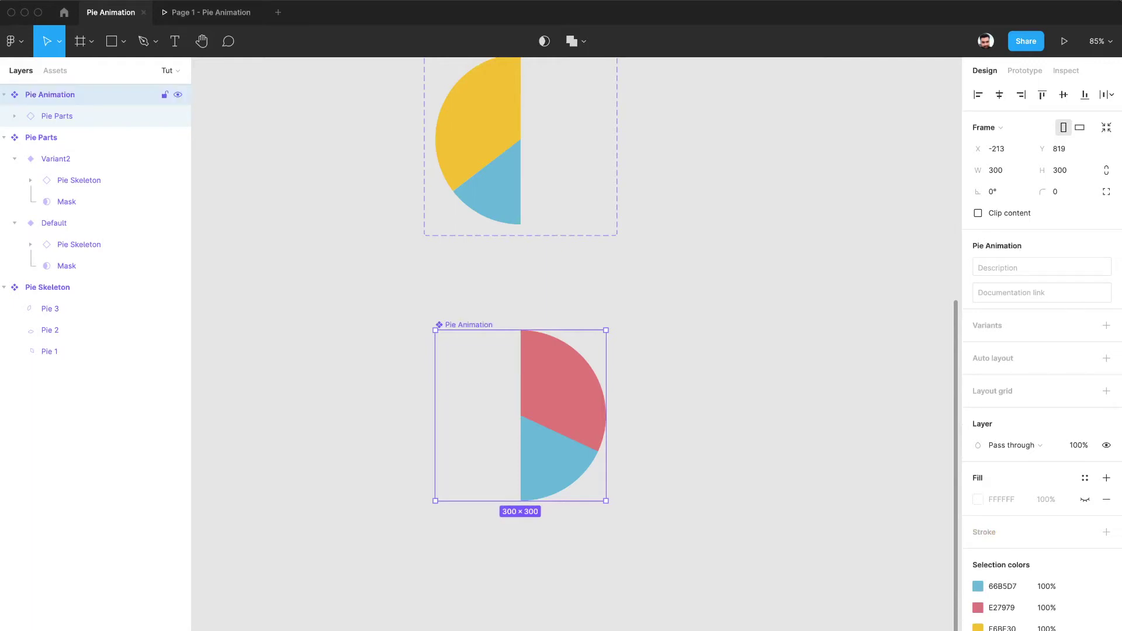
# Examine the layers nested inside the Pie Animation component's Pie Parts instance.
pyautogui.click(54, 117)
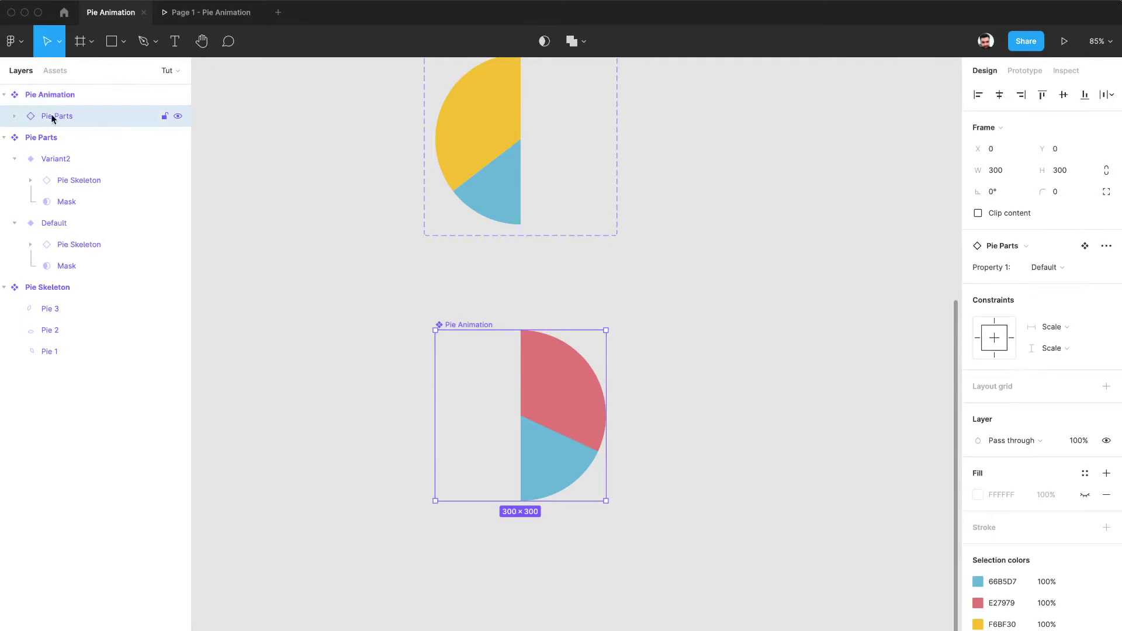
pyautogui.click(14, 116)
pyautogui.click(91, 139)
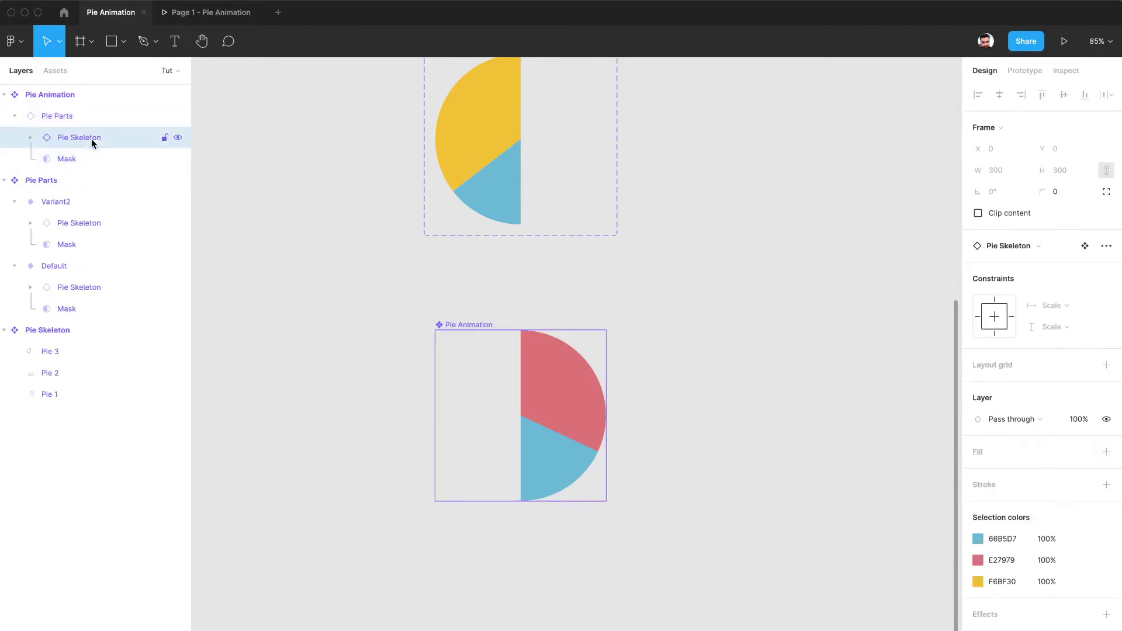
pyautogui.click(381, 277)
# Move the Pie Skeleton component up to Y -399 and recolor its Pie 2 slice to 667FD7.
pyautogui.scroll(-6, 381, 277)
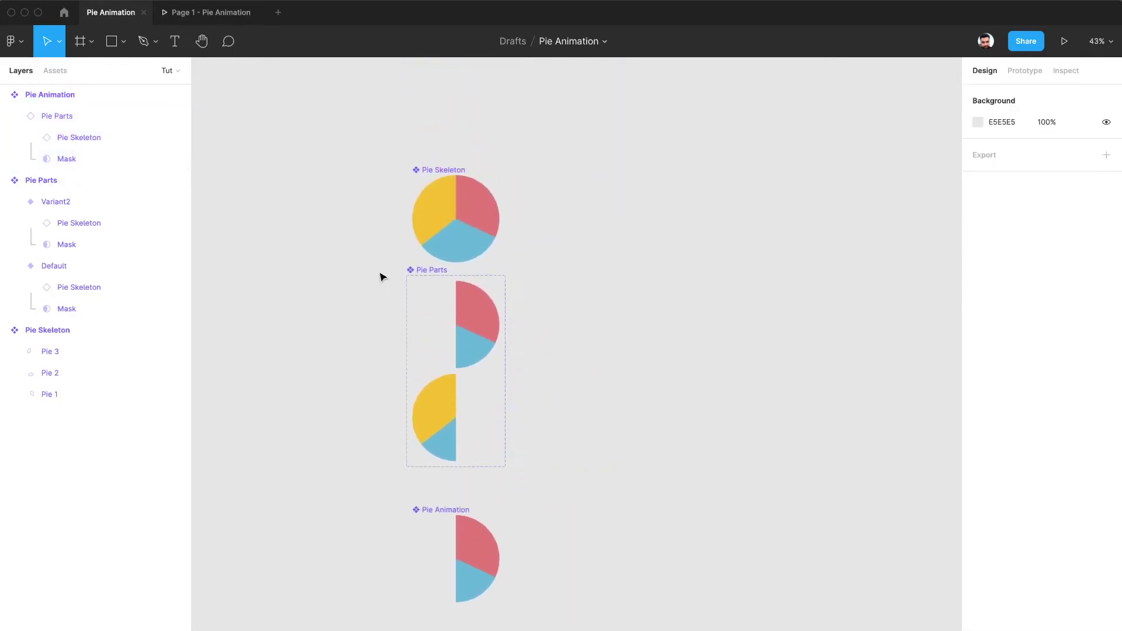
pyautogui.moveTo(456, 167); pyautogui.dragTo(452, 155)
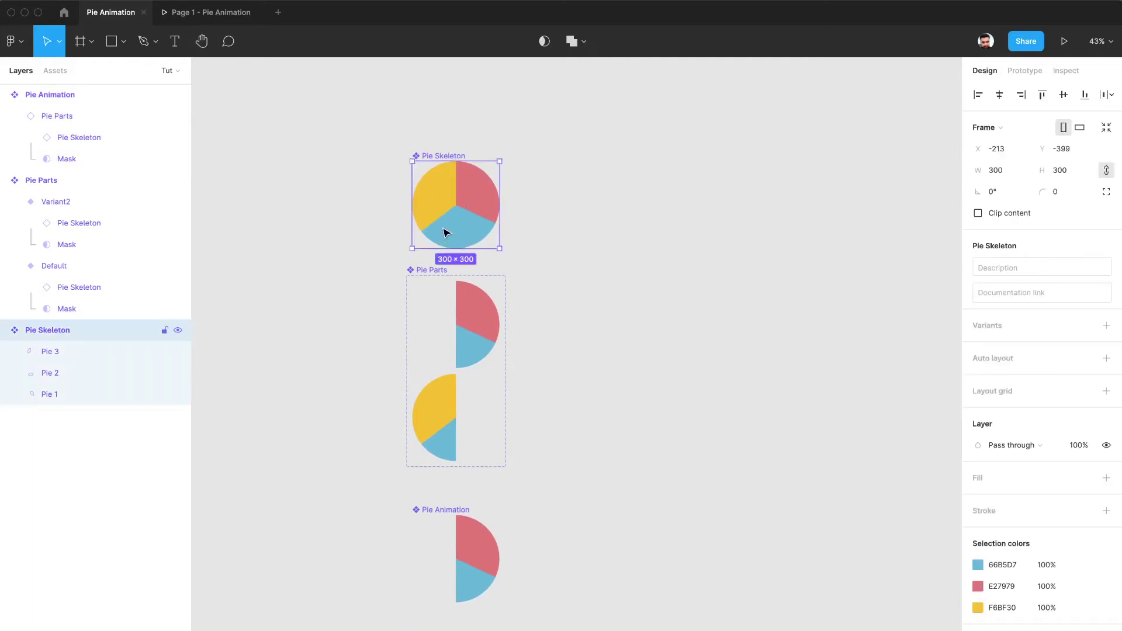
pyautogui.scroll(4, 444, 232)
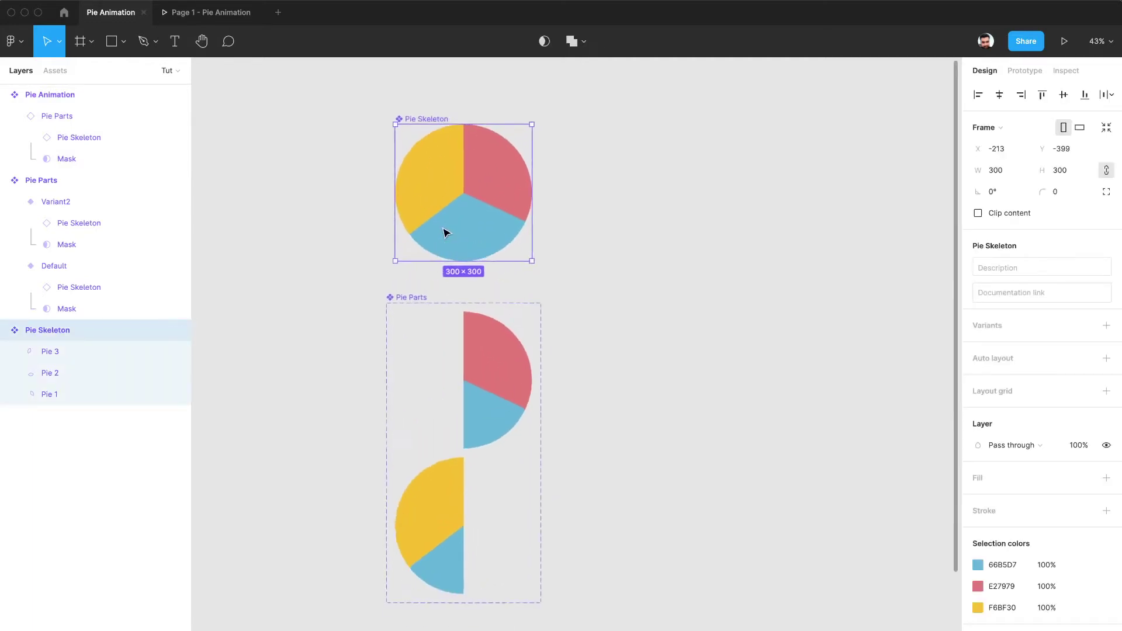
pyautogui.click(474, 234)
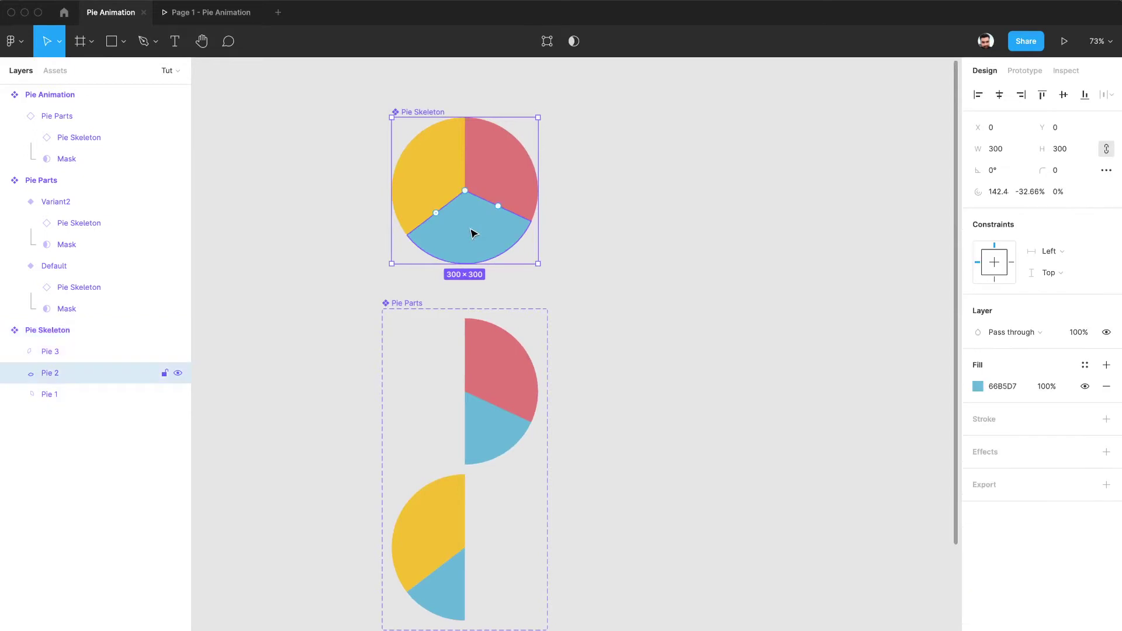
pyautogui.click(979, 386)
pyautogui.moveTo(922, 530)
pyautogui.mouseDown()
pyautogui.moveTo(887, 529)
pyautogui.moveTo(908, 528)
pyautogui.mouseUp()
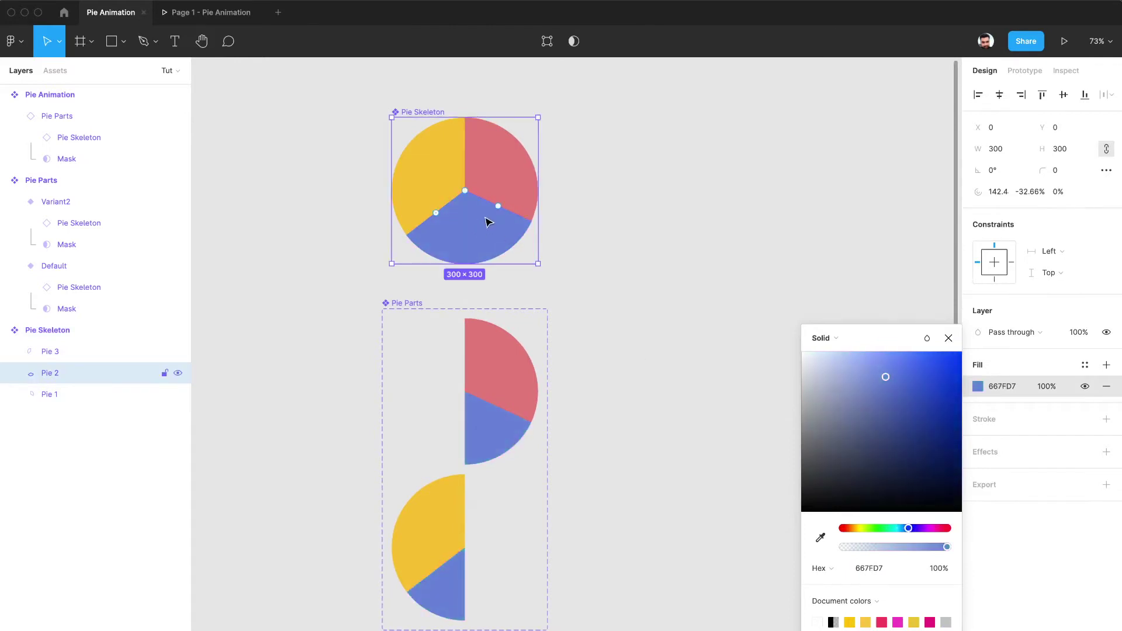
pyautogui.doubleClick(506, 235)
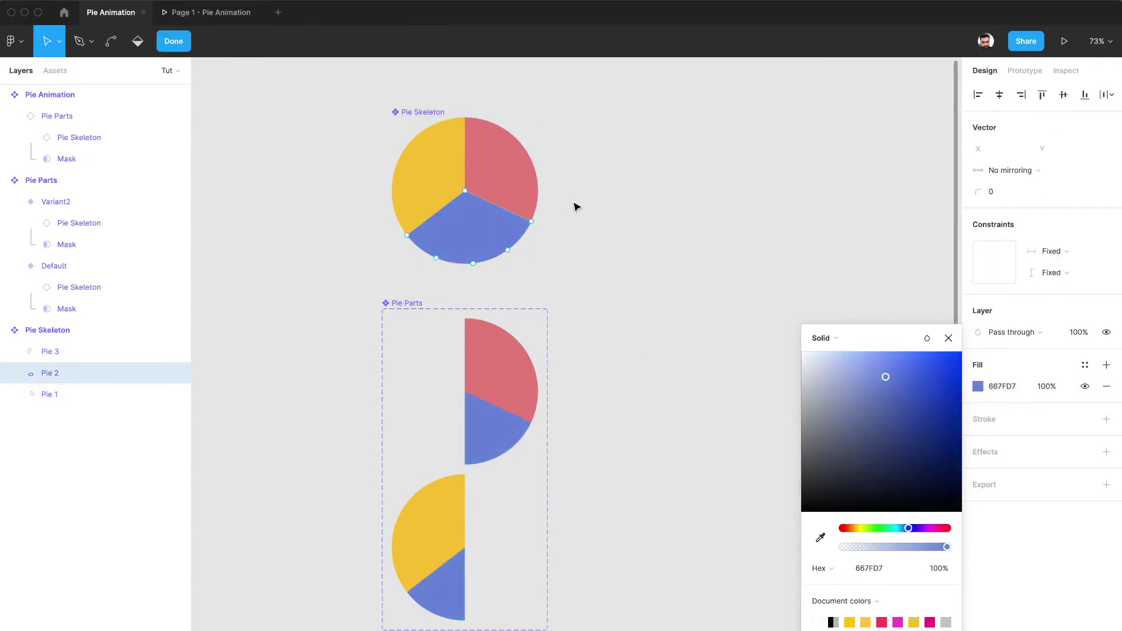
pyautogui.press('Escape')
# Reshape the yellow Pie 3 slice to start at about -128.7° with a sweep of -25%.
pyautogui.click(437, 187)
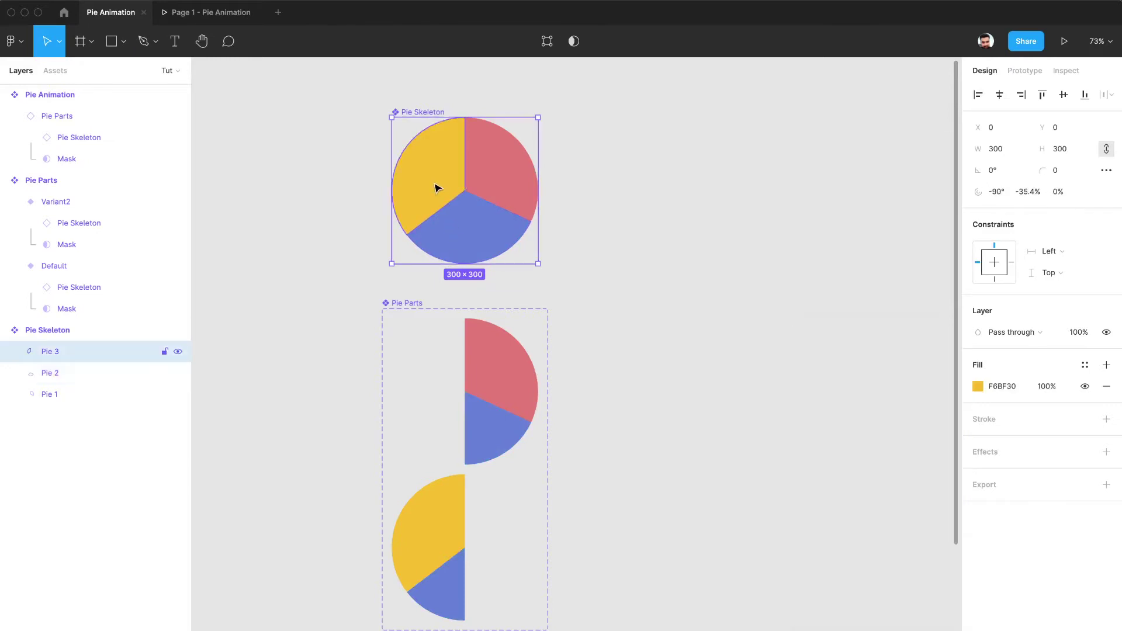
pyautogui.moveTo(464, 154); pyautogui.dragTo(443, 166)
pyautogui.moveTo(455, 227); pyautogui.dragTo(431, 218)
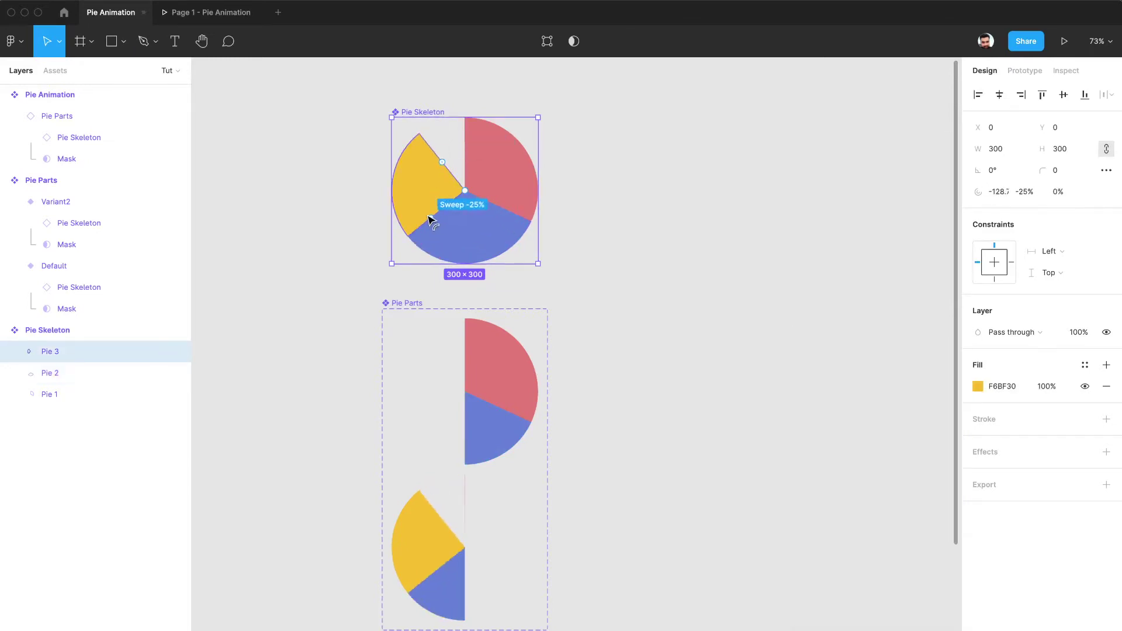
pyautogui.doubleClick(428, 194)
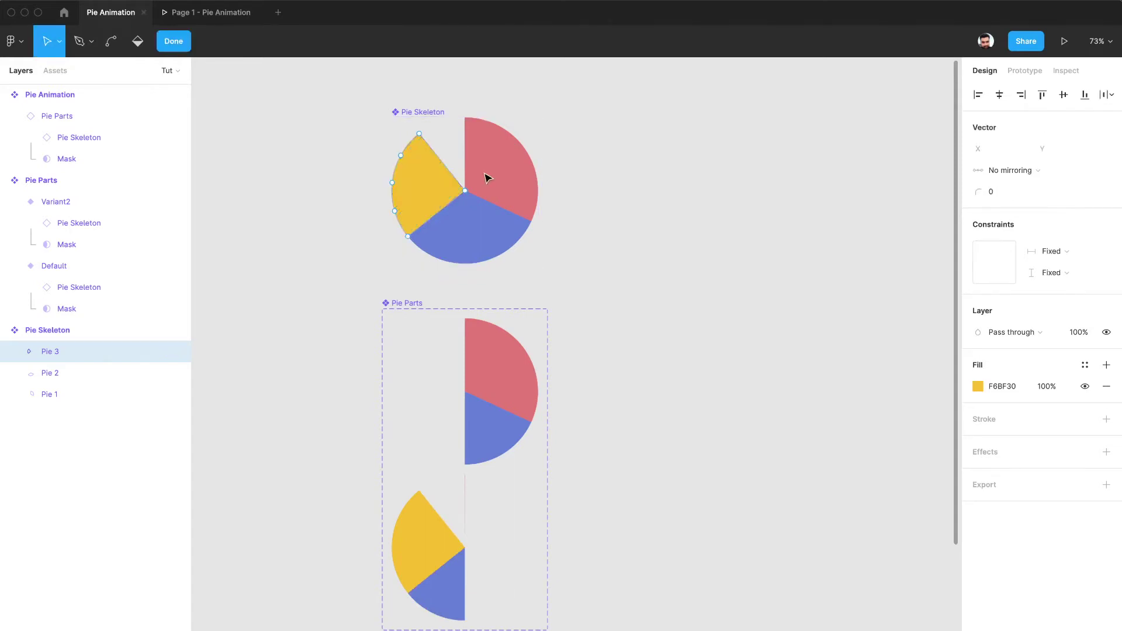
pyautogui.press('Escape')
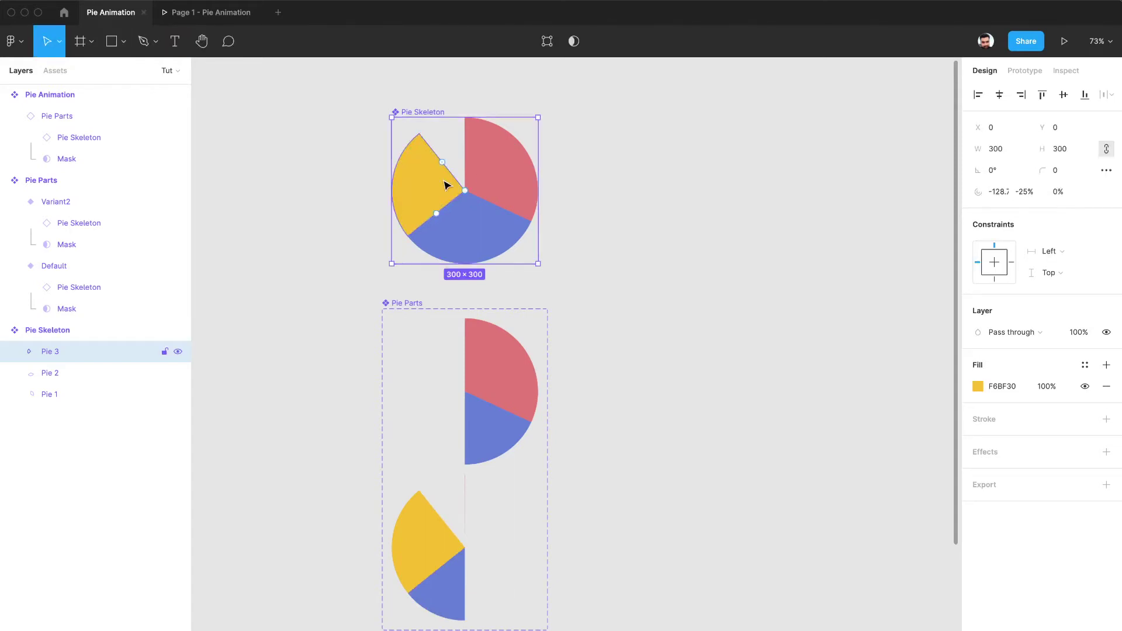
# Duplicate the Pie 3 slice and fit the copy into the gap, starting at -90° with a sweep of -12.5%.
pyautogui.press('super+d')
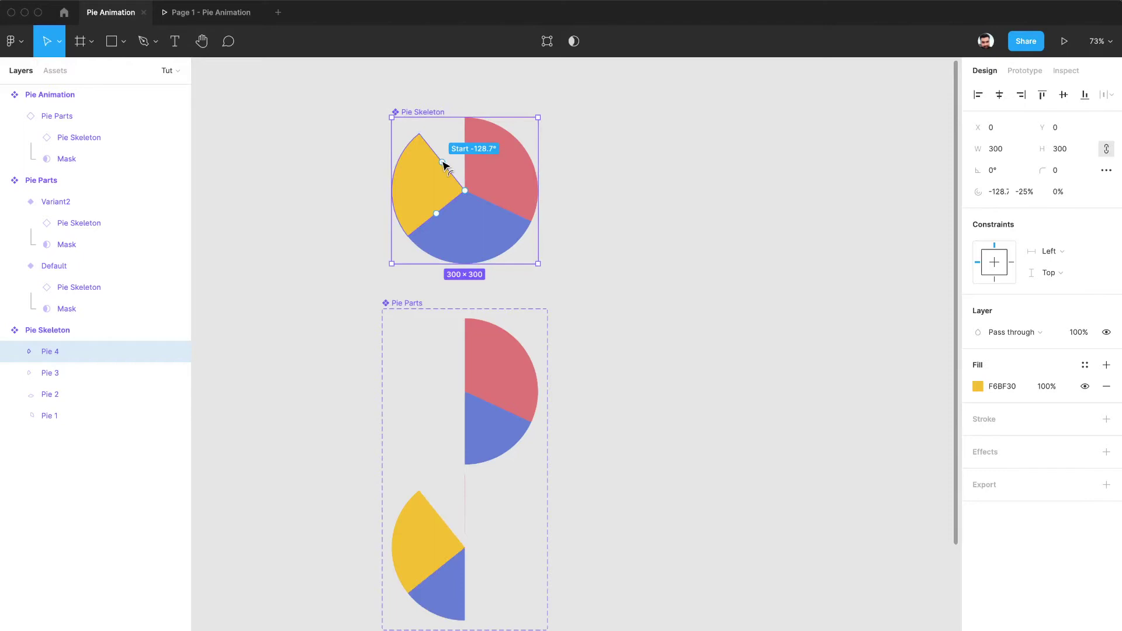
pyautogui.moveTo(443, 164); pyautogui.dragTo(464, 149)
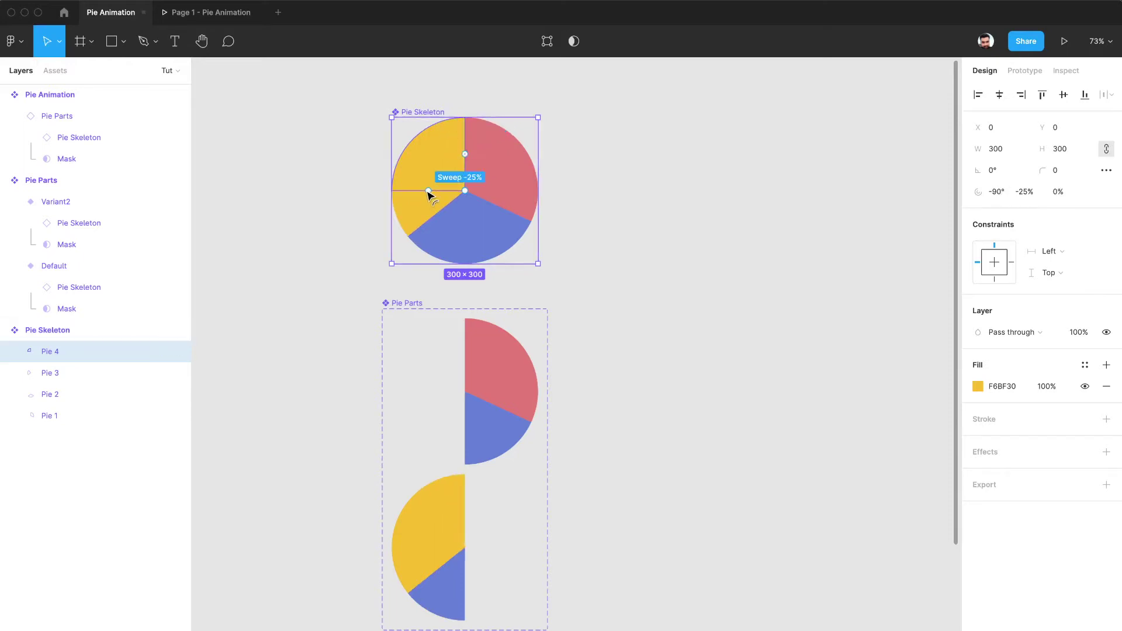
pyautogui.moveTo(429, 192); pyautogui.dragTo(440, 168)
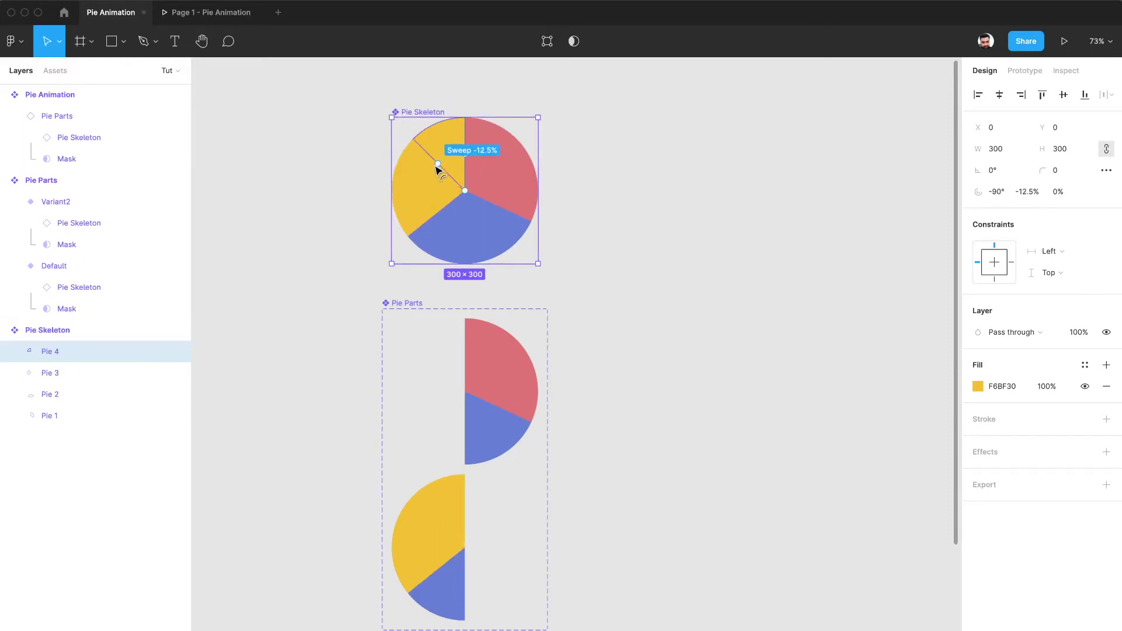
# Recolor the duplicated slice to purple, 9763DA.
pyautogui.click(977, 387)
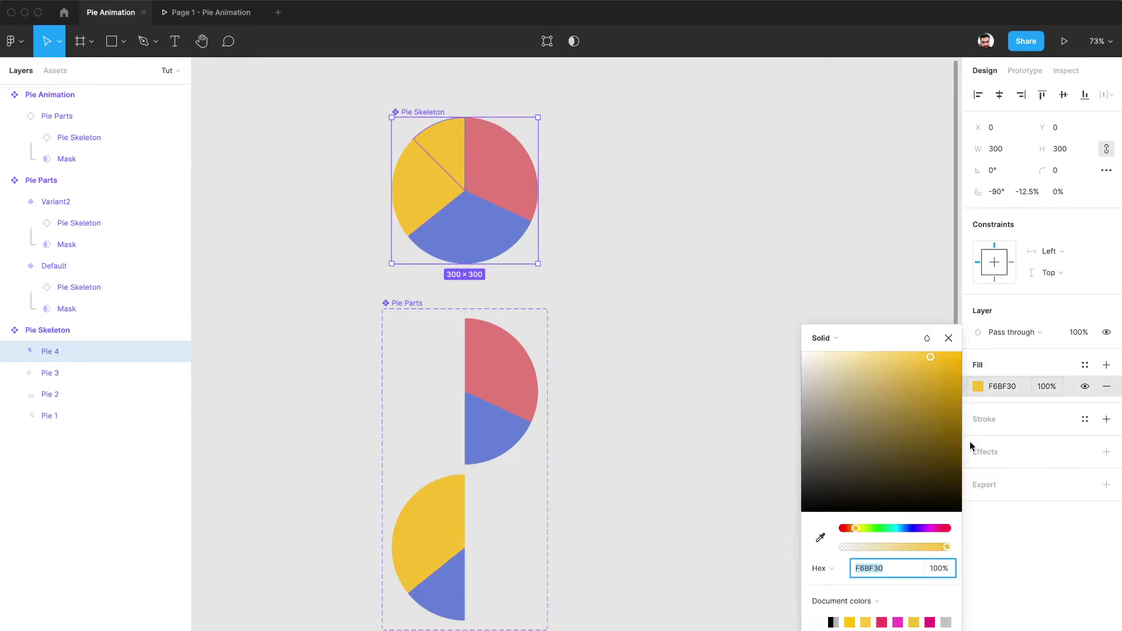
pyautogui.click(921, 529)
pyautogui.click(888, 376)
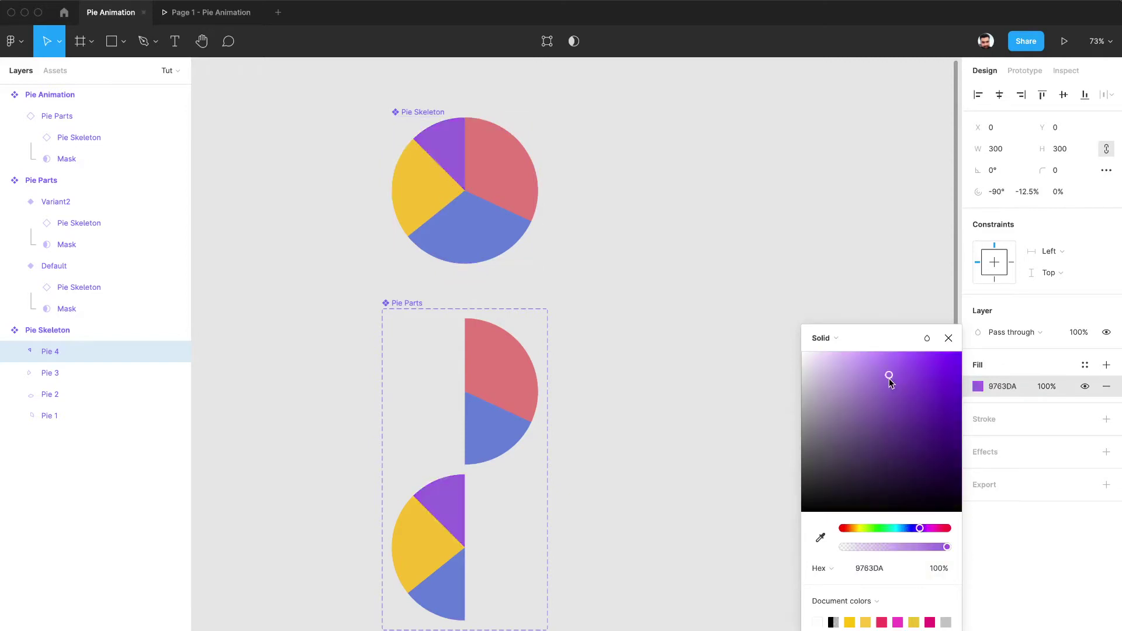
pyautogui.click(834, 192)
# Examine how the Pie Skeleton edits carry over to the Pie Parts variants and Pie Animation.
pyautogui.scroll(-10, 836, 193)
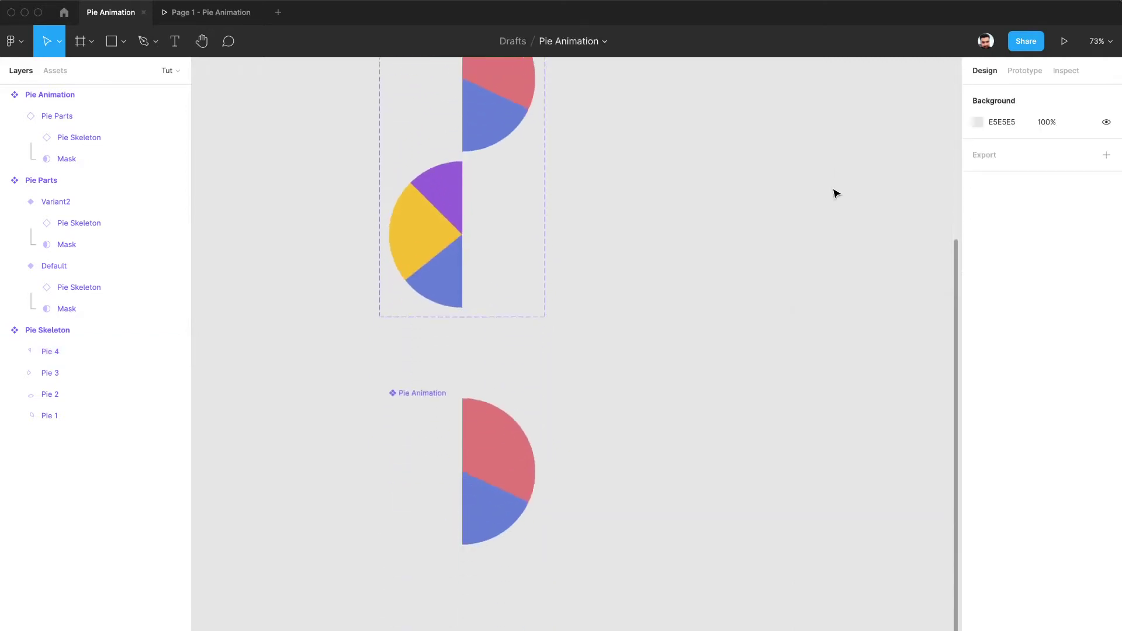
pyautogui.scroll(5, 835, 193)
pyautogui.scroll(-3, 836, 193)
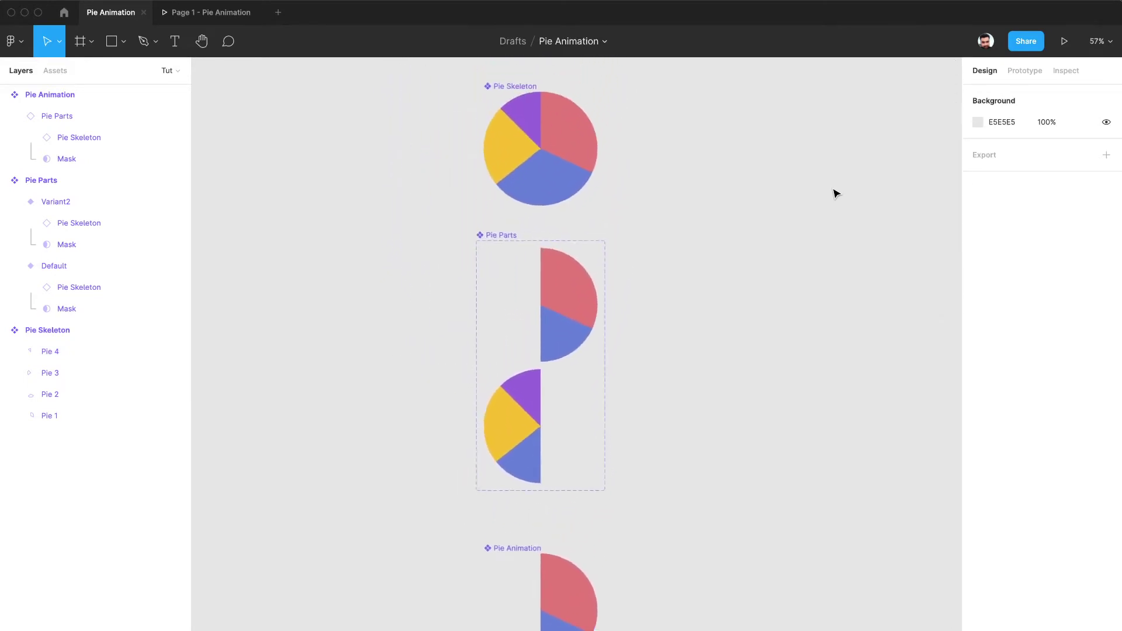
pyautogui.scroll(-2, 836, 193)
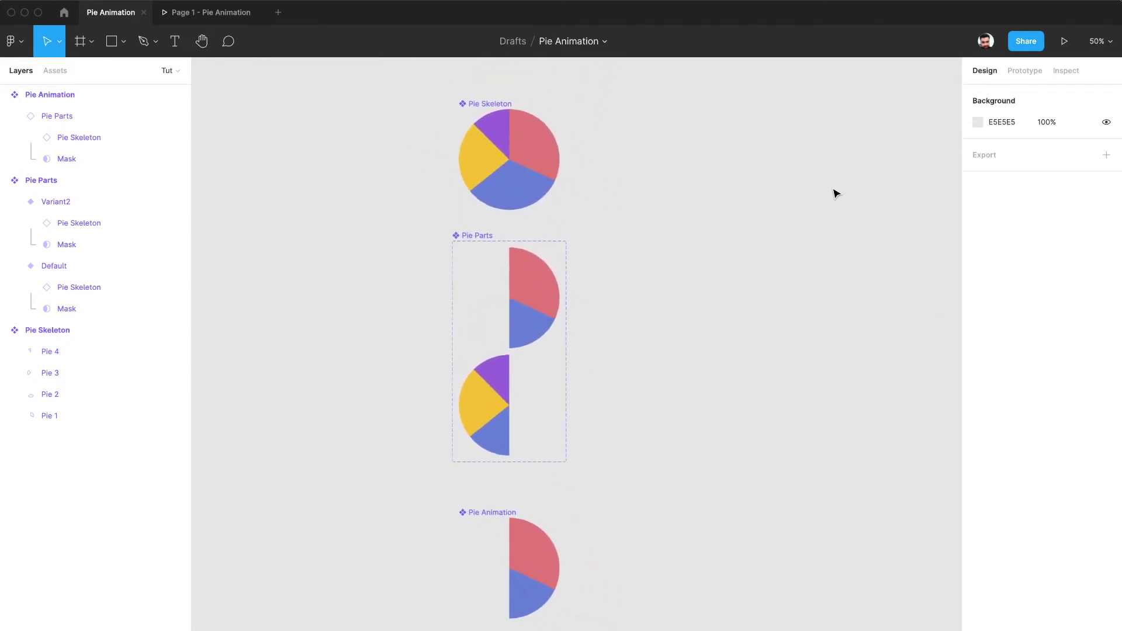
pyautogui.click(503, 107)
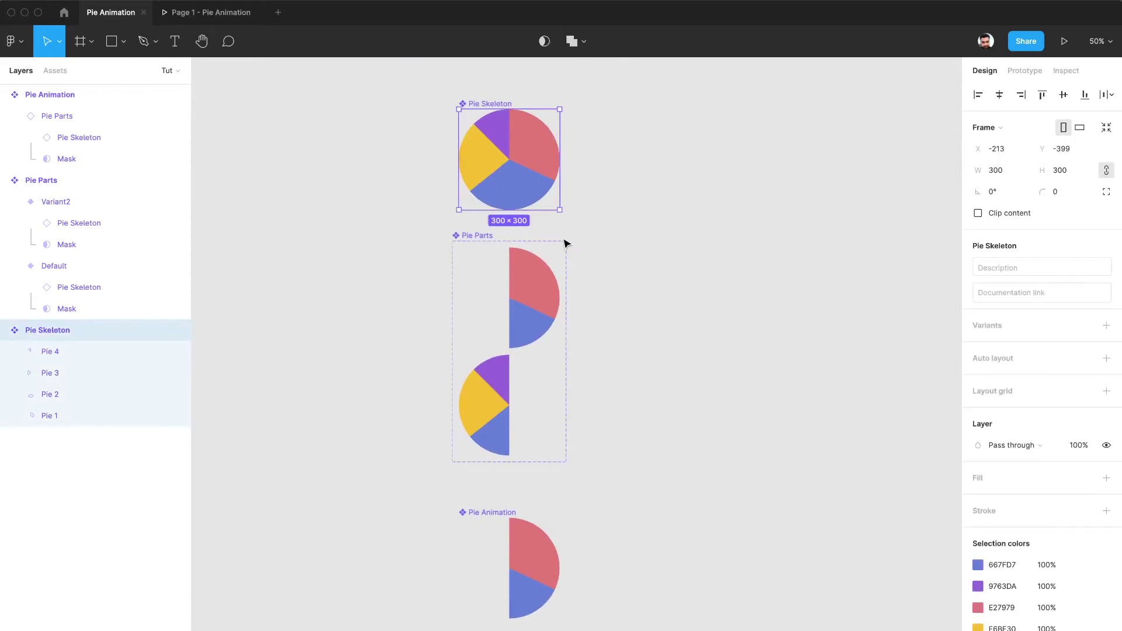
# Draw a rectangle about 159 × 311 over the right half of the pie inside the Pie Animation component.
pyautogui.scroll(-5, 566, 244)
pyautogui.click(484, 294)
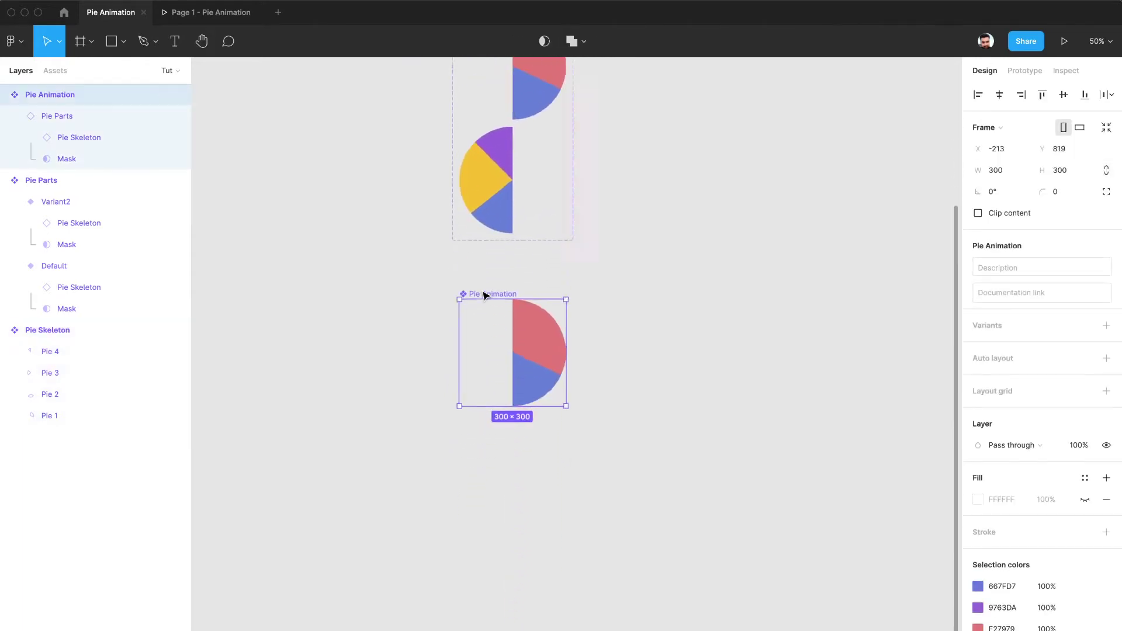
pyautogui.scroll(5, 483, 295)
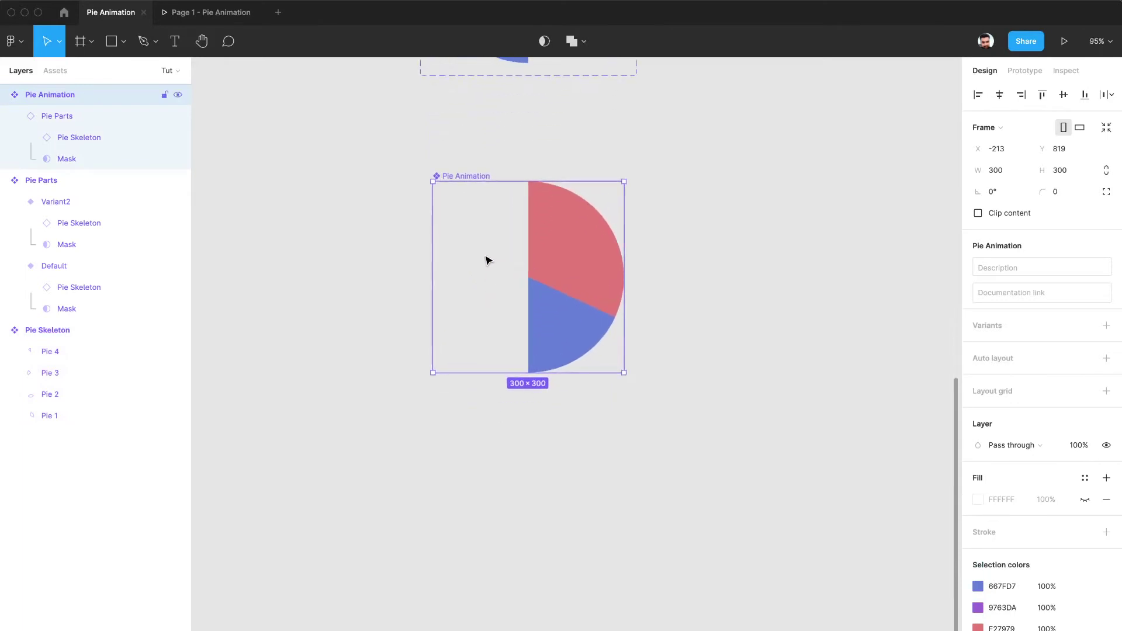
pyautogui.click(13, 117)
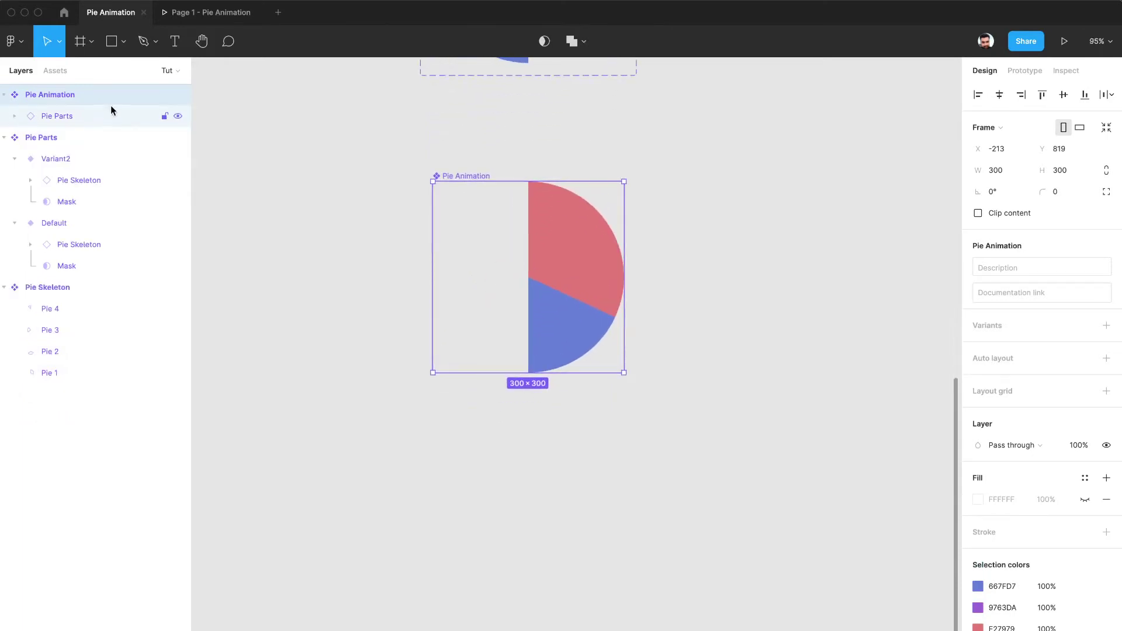
pyautogui.click(117, 47)
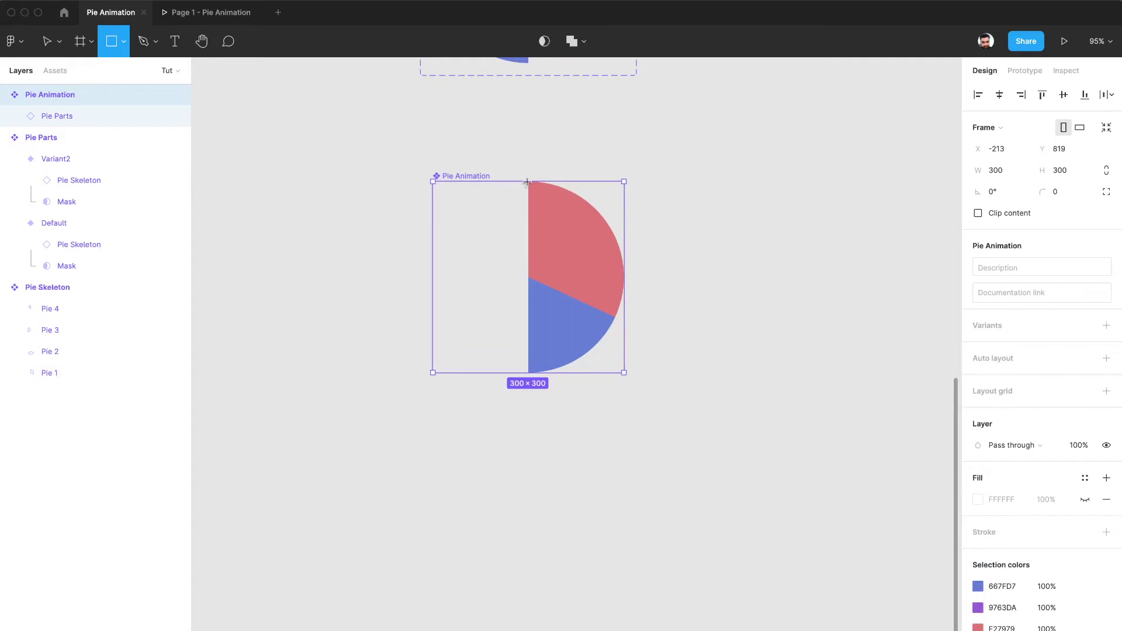
pyautogui.moveTo(528, 182)
pyautogui.mouseDown()
pyautogui.moveTo(582, 276)
pyautogui.moveTo(620, 387)
pyautogui.moveTo(629, 381)
pyautogui.mouseUp()
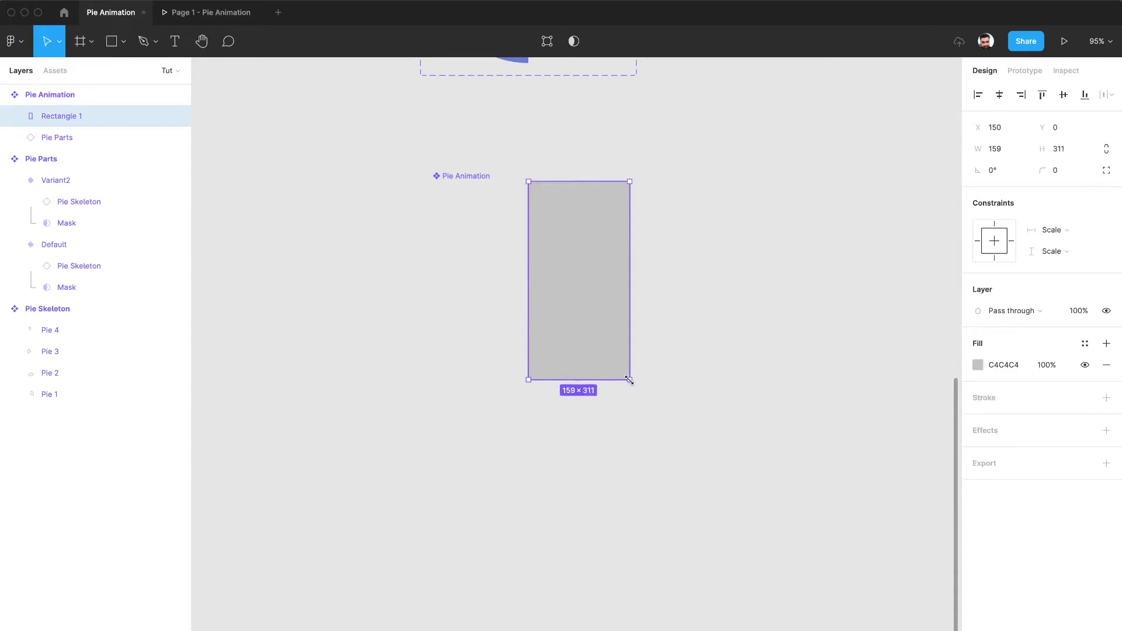
# Set the rectangle's size to 150 wide by 300 high.
pyautogui.click(1006, 149)
pyautogui.write('1')
pyautogui.press('Tab')
pyautogui.write('300')
pyautogui.press('Return')
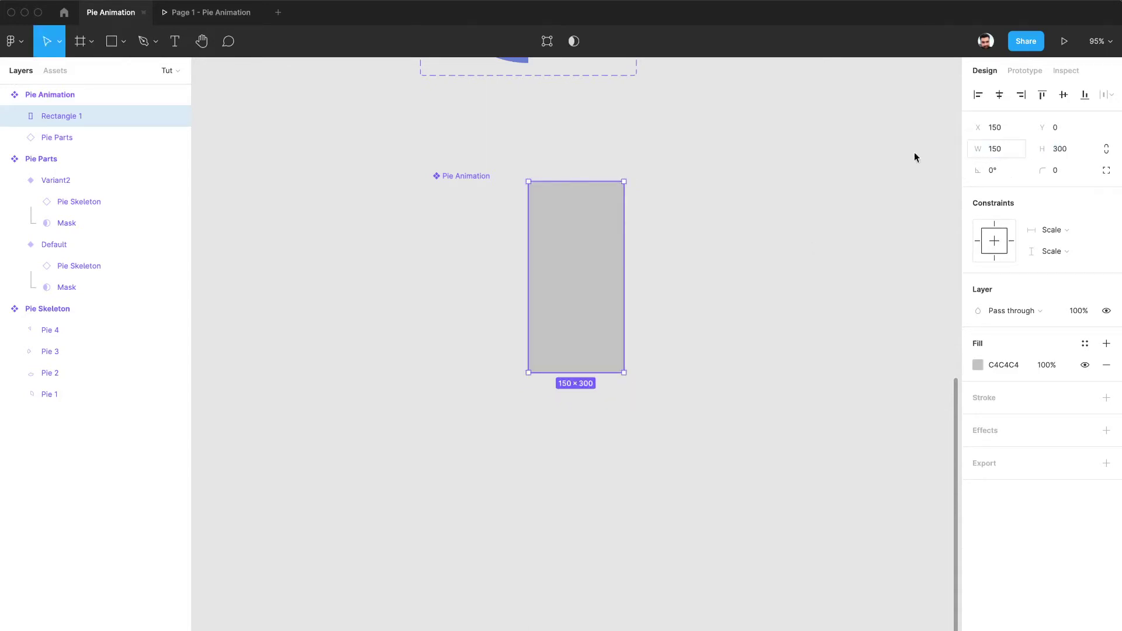
# Rename the rectangle in Pie Animation as Mask.
pyautogui.doubleClick(59, 116)
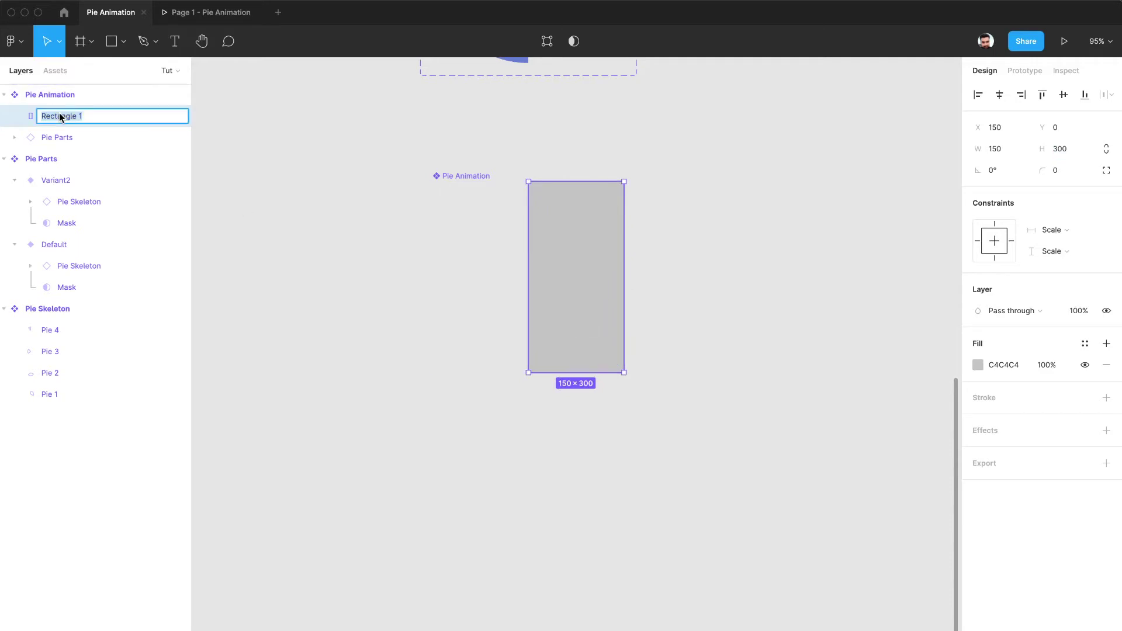
pyautogui.write('Mask')
pyautogui.press('Return')
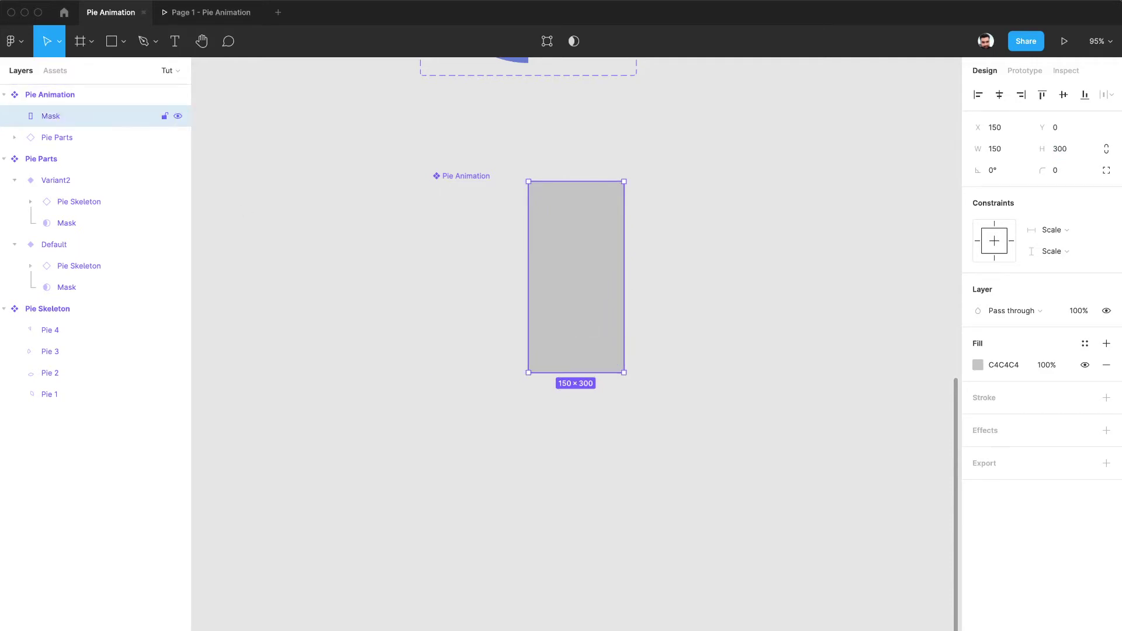
# Send the Mask layer below Pie Parts in Pie Animation and use it as a mask for that instance.
pyautogui.press('super+bracketleft')
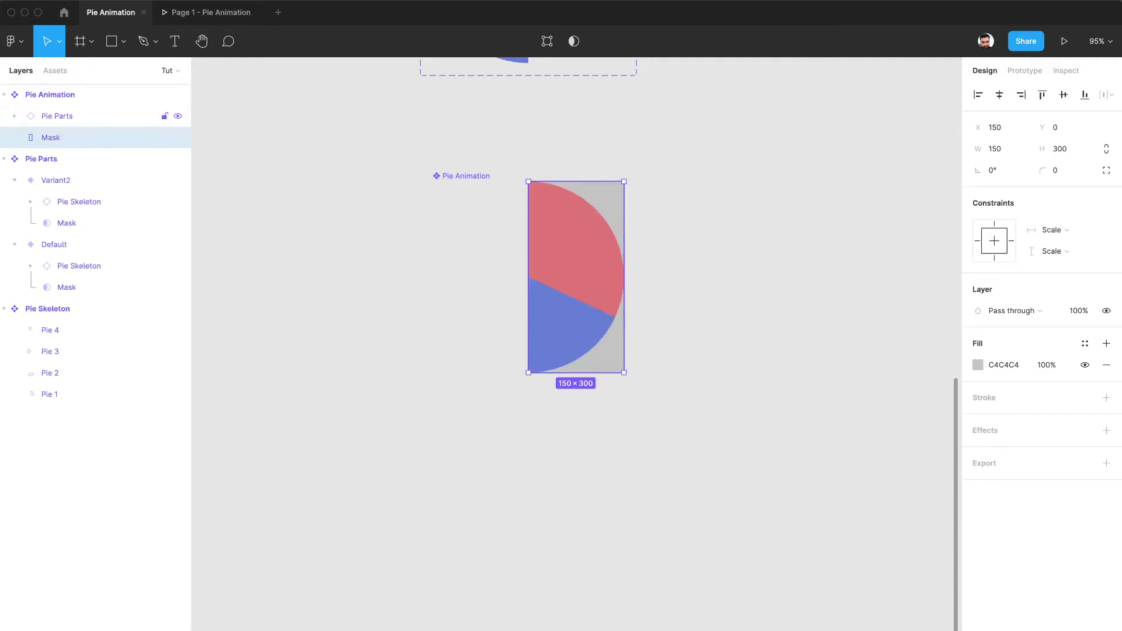
pyautogui.keyDown('shift'); pyautogui.click(57, 116); pyautogui.keyUp('shift')
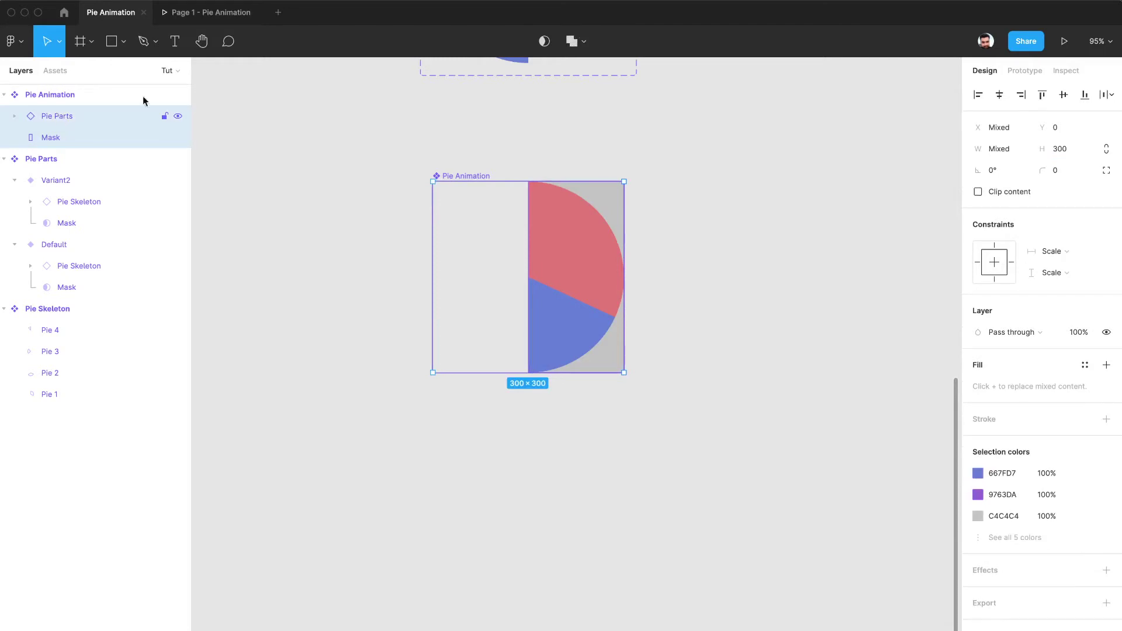
pyautogui.click(544, 42)
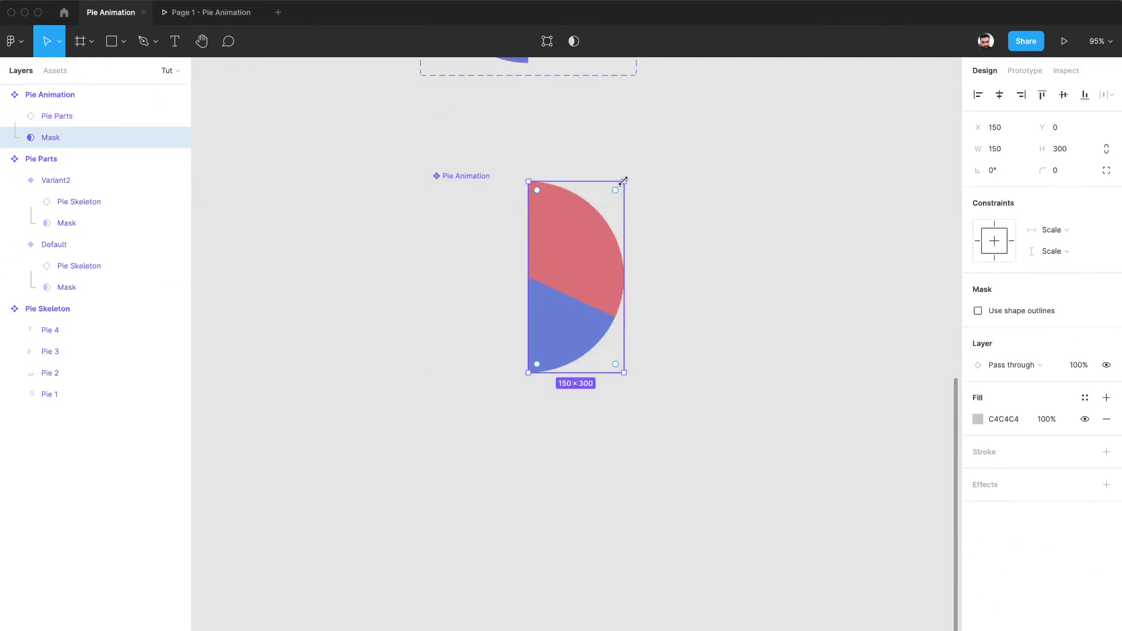
# Try rotating the Pie Animation mask to about -28° and undo the rotation.
pyautogui.moveTo(629, 176); pyautogui.dragTo(649, 230)
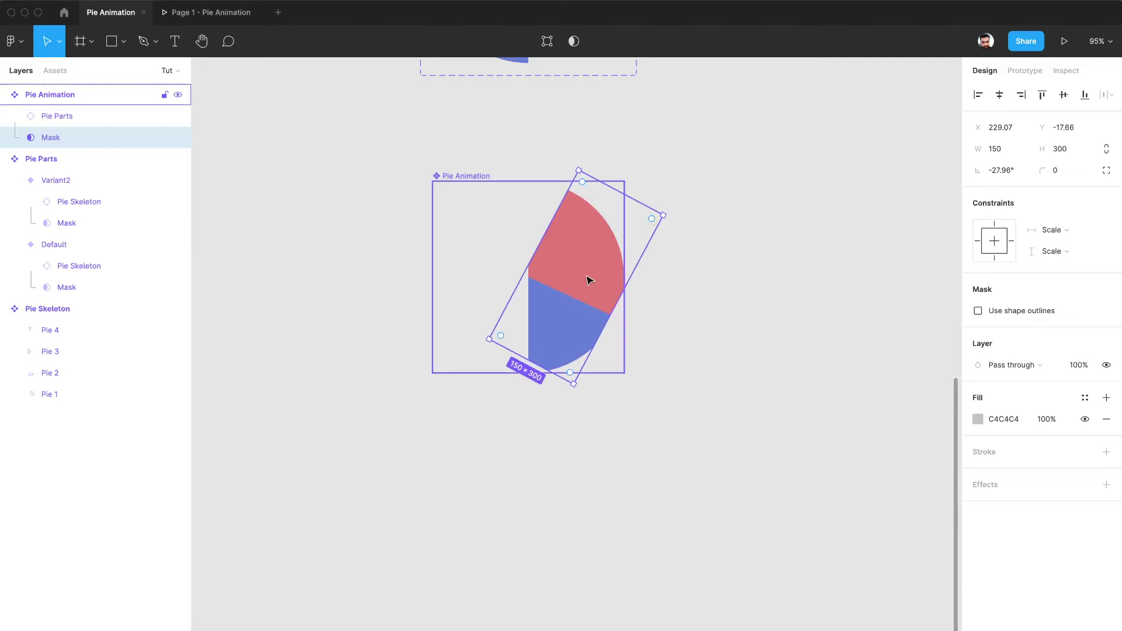
pyautogui.hotkey('ctrl', 'z')
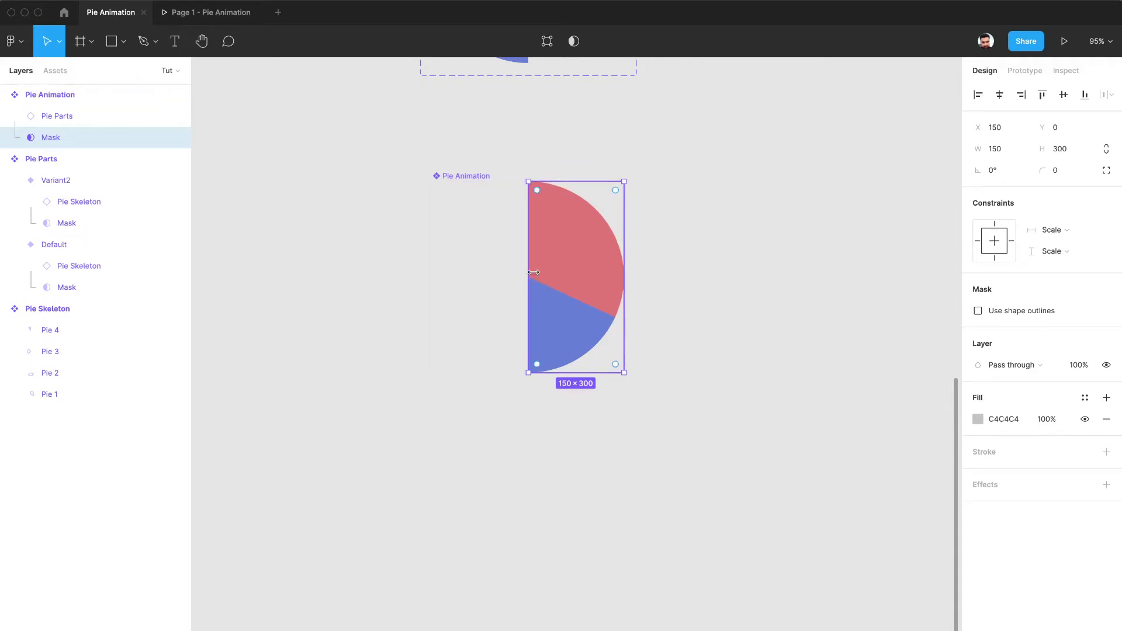
pyautogui.scroll(5, 591, 288)
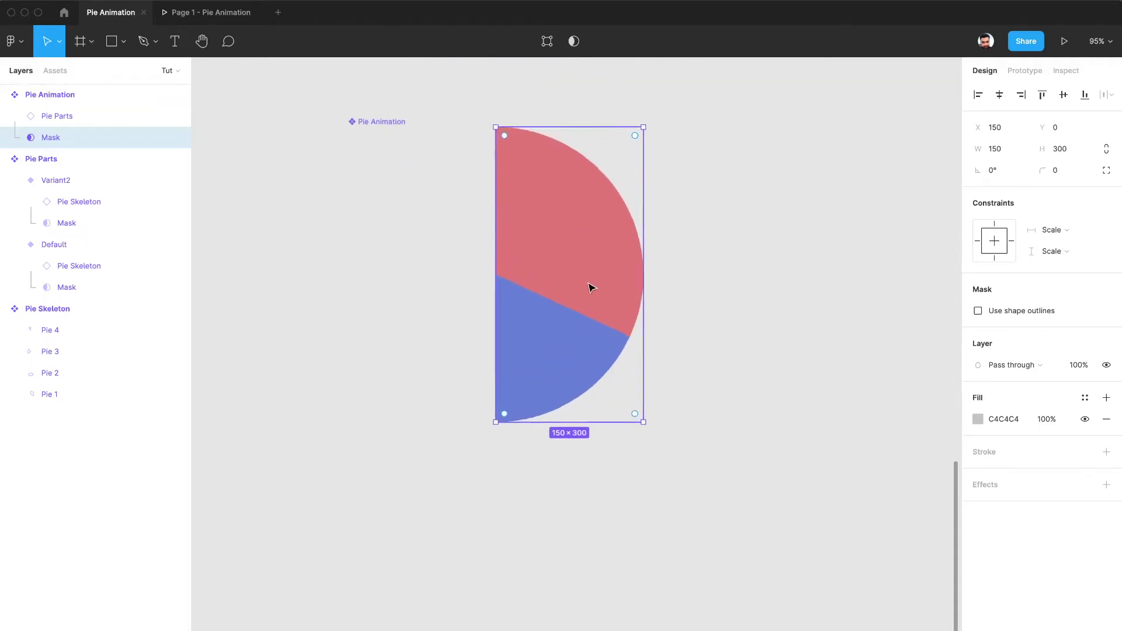
# Add a roughly horizontal vector segment to the Pie Animation mask, from its left edge's midpoint out to near the component's left edge.
pyautogui.hscroll(-1, 592, 289)
pyautogui.scroll(1, 592, 288)
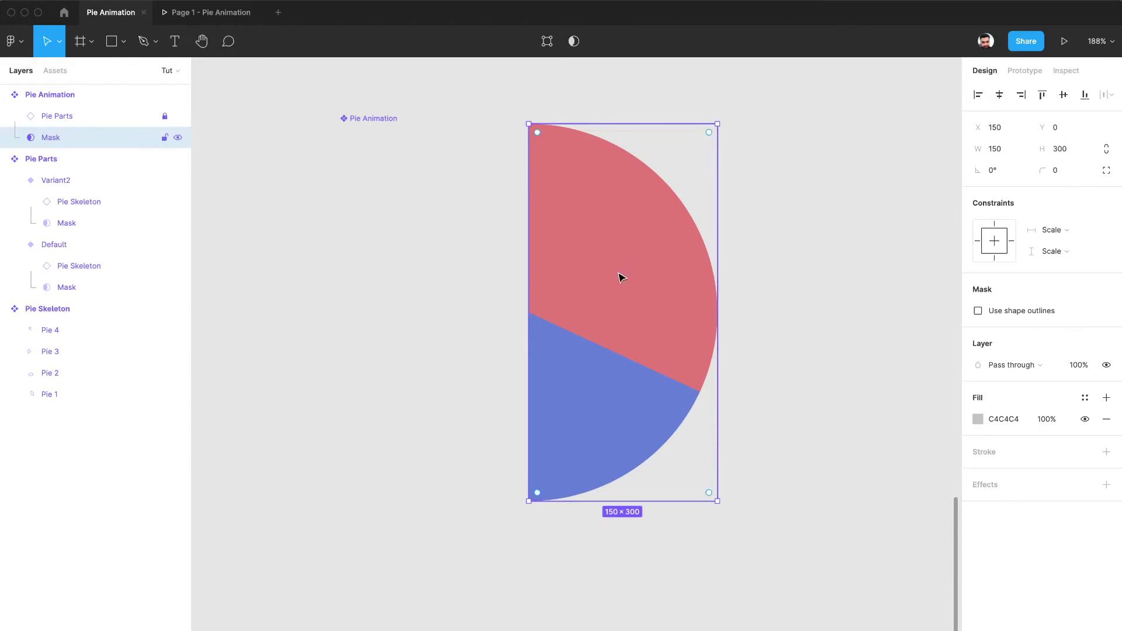
pyautogui.doubleClick(622, 277)
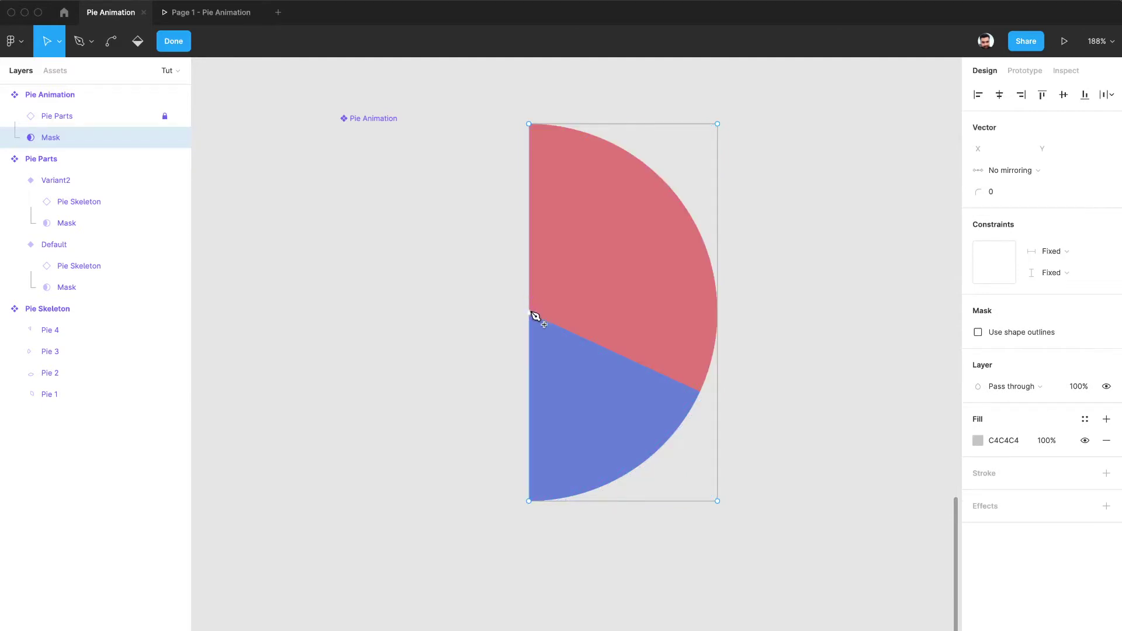
pyautogui.click(81, 42)
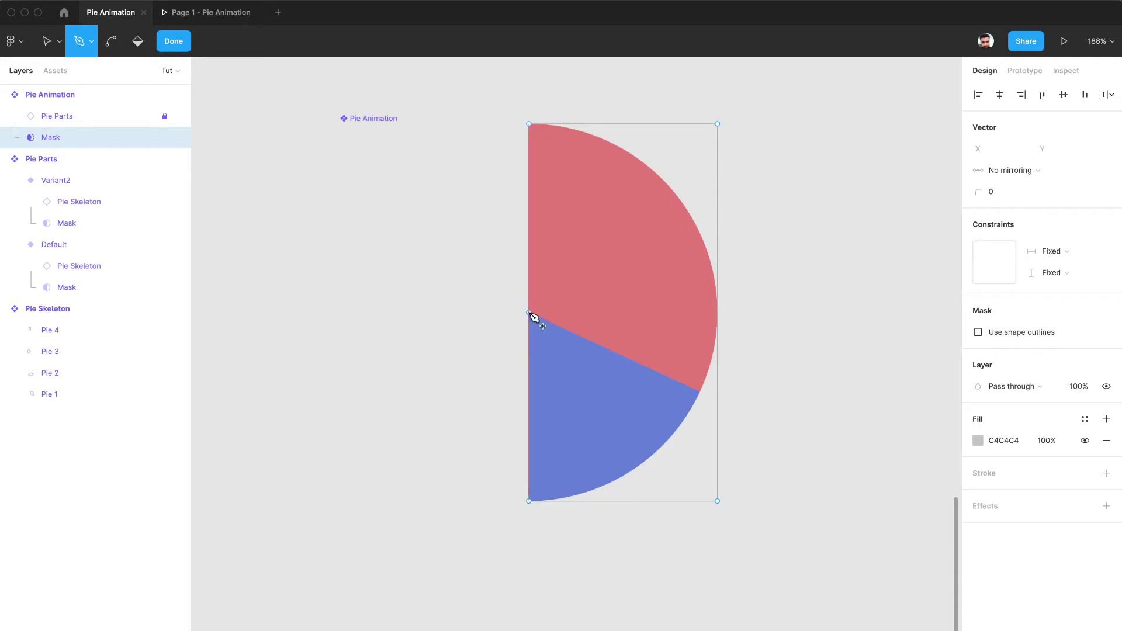
pyautogui.click(529, 314)
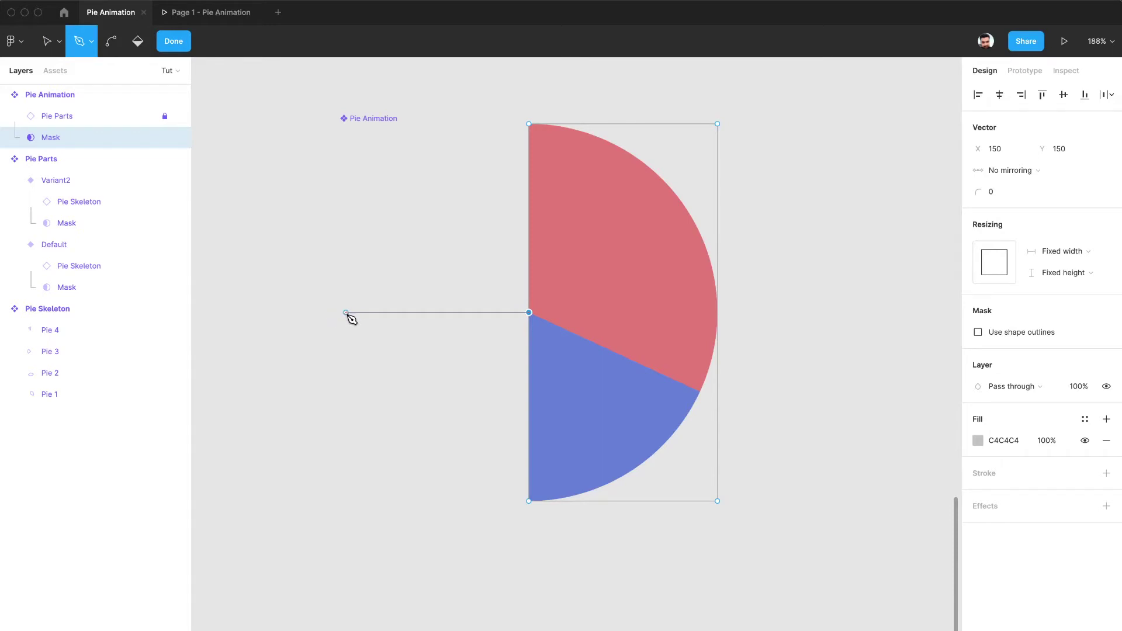
pyautogui.click(348, 314)
pyautogui.press('Escape')
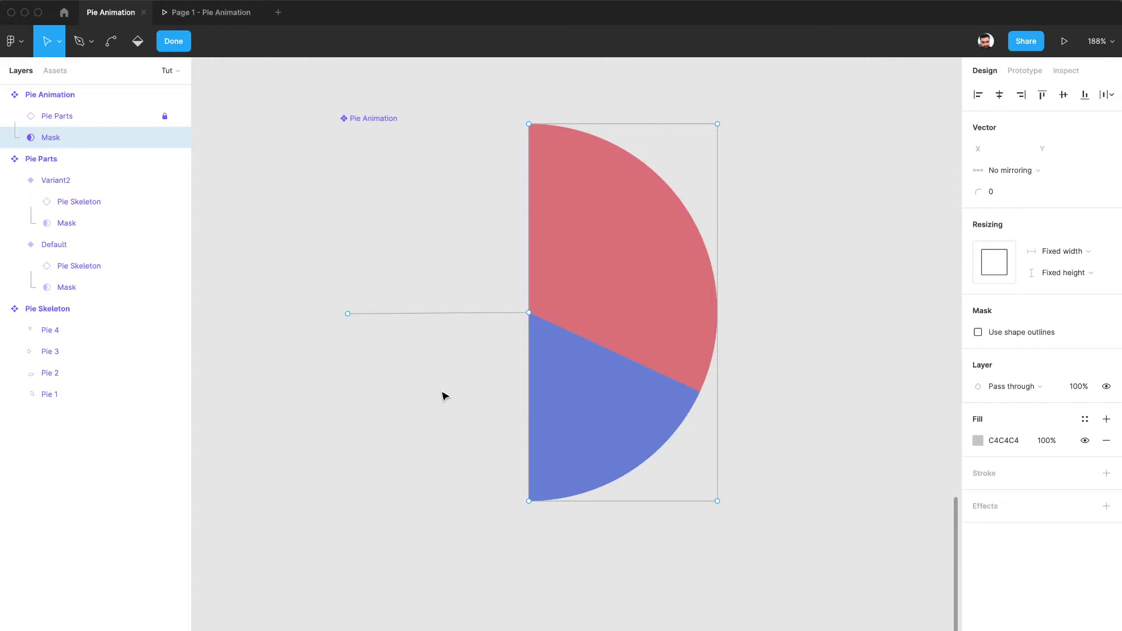
pyautogui.press('Escape')
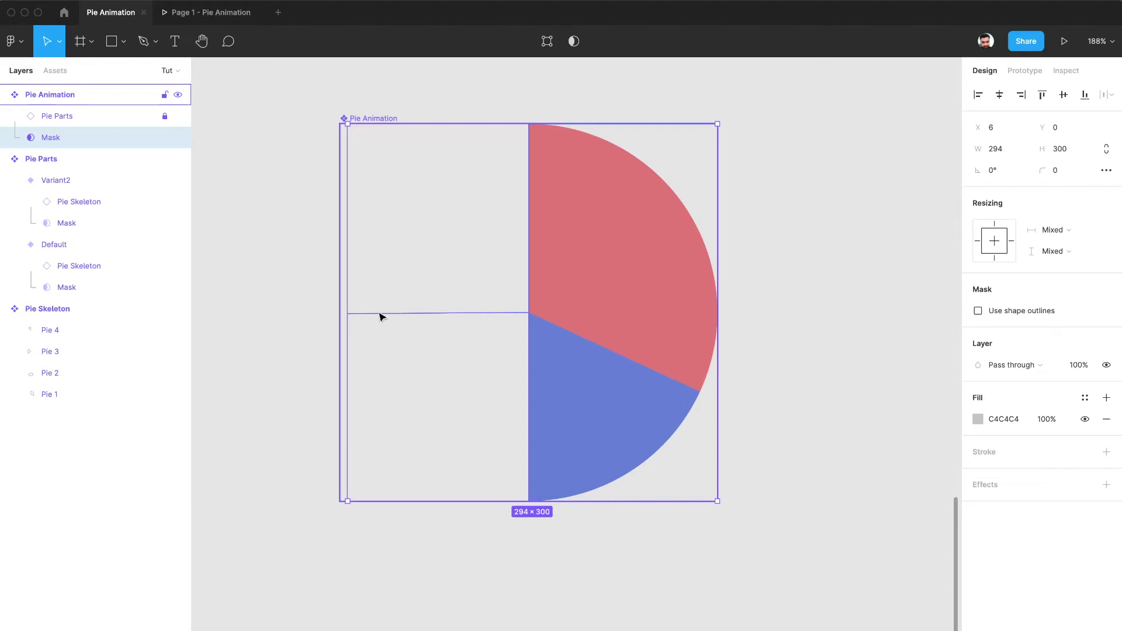
pyautogui.press('Escape')
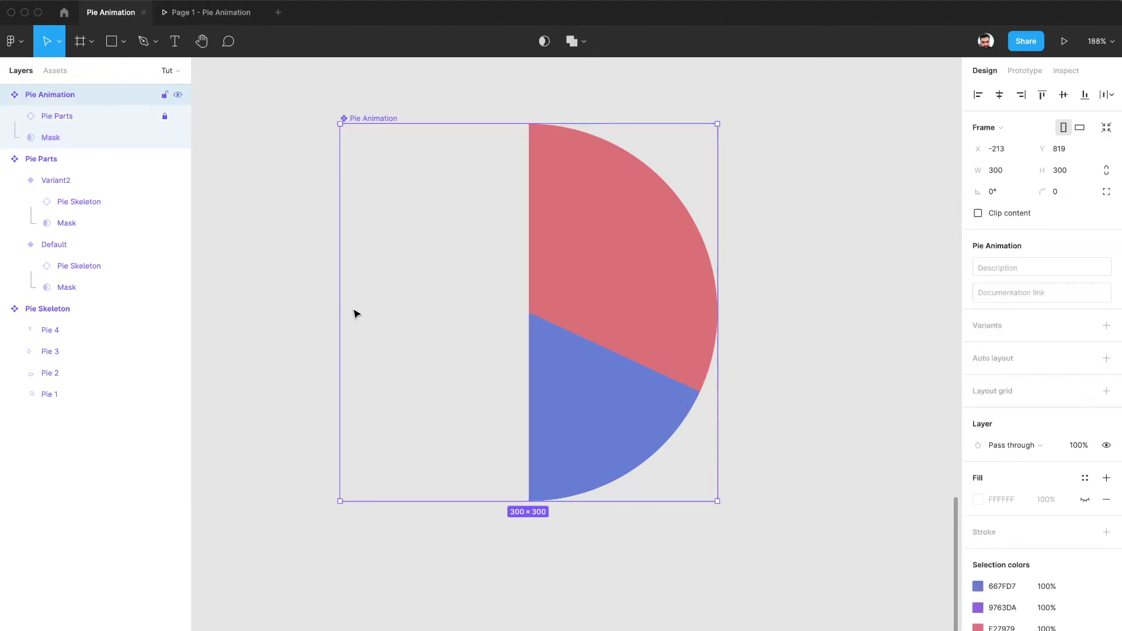
# Set the X position of the mask segment's outer end point to 0, aligning it with the component's left edge.
pyautogui.click(152, 137)
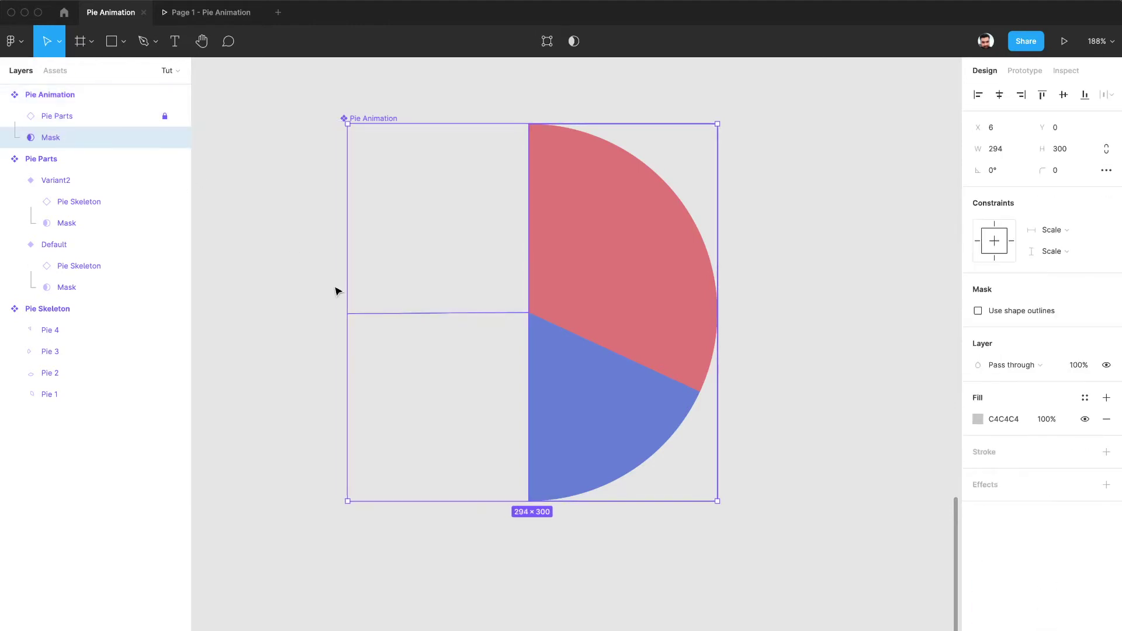
pyautogui.press('alt')
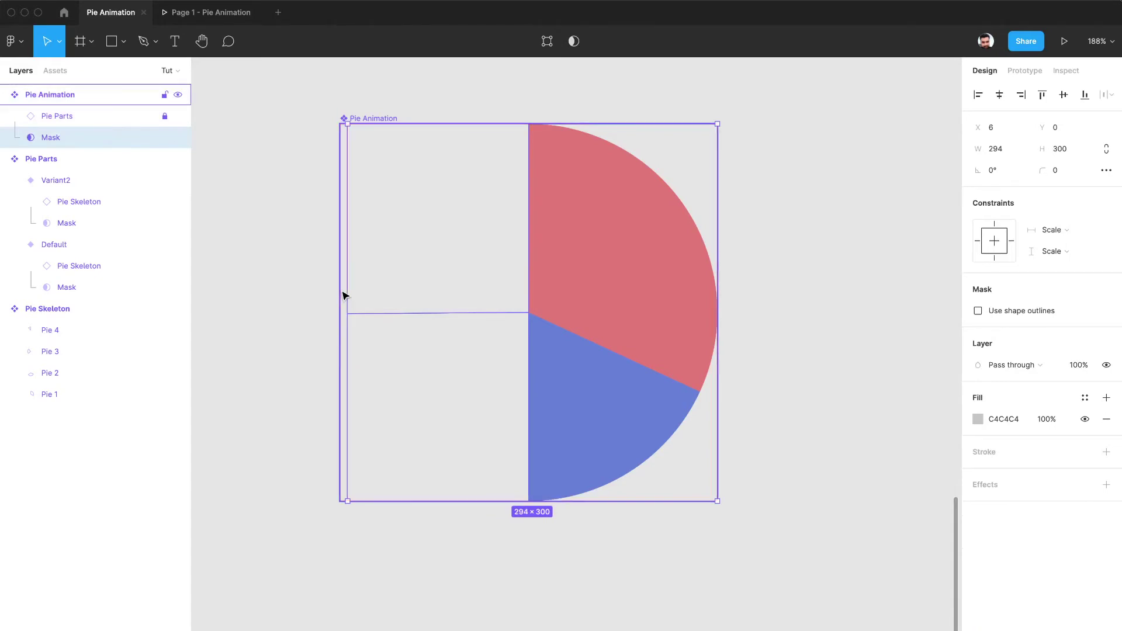
pyautogui.scroll(5, 347, 301)
pyautogui.click(387, 346)
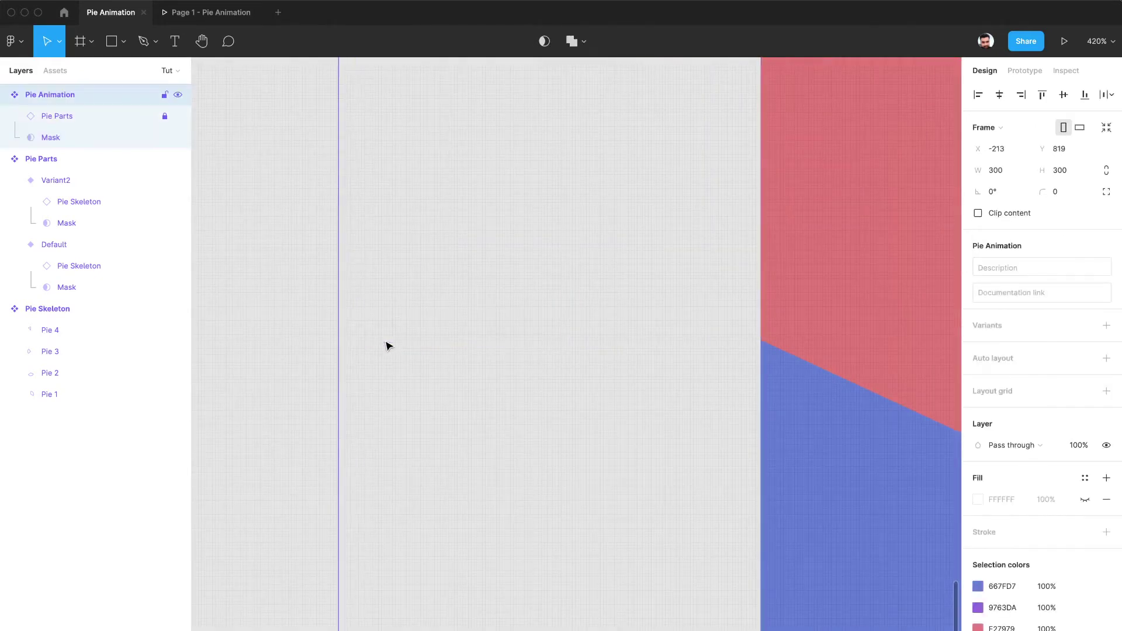
pyautogui.click(77, 142)
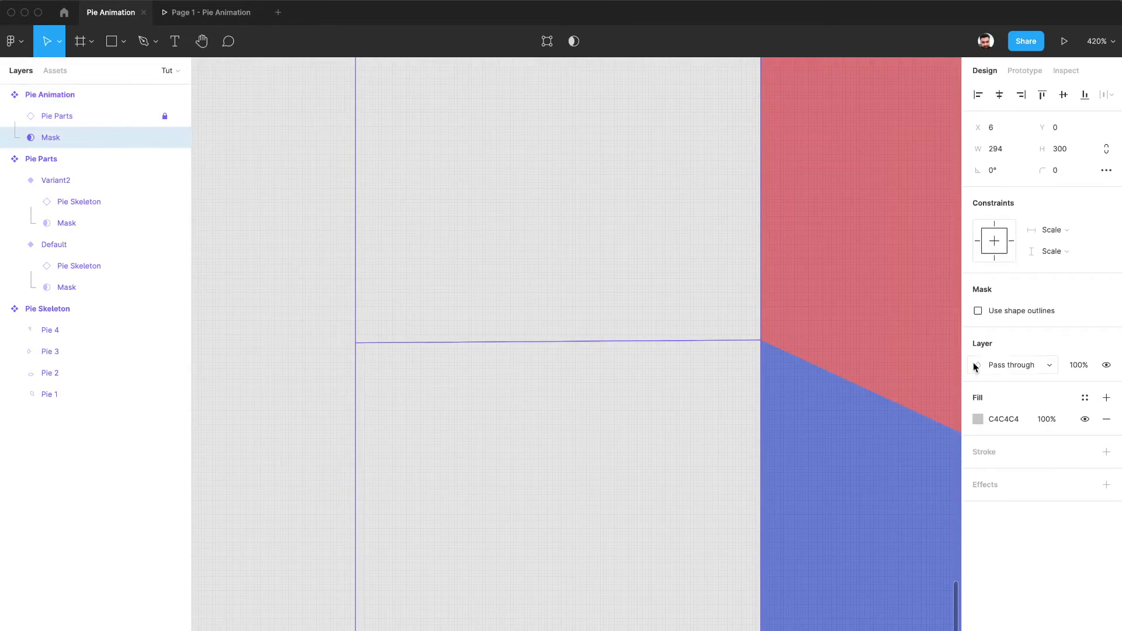
pyautogui.press('Return')
pyautogui.click(357, 343)
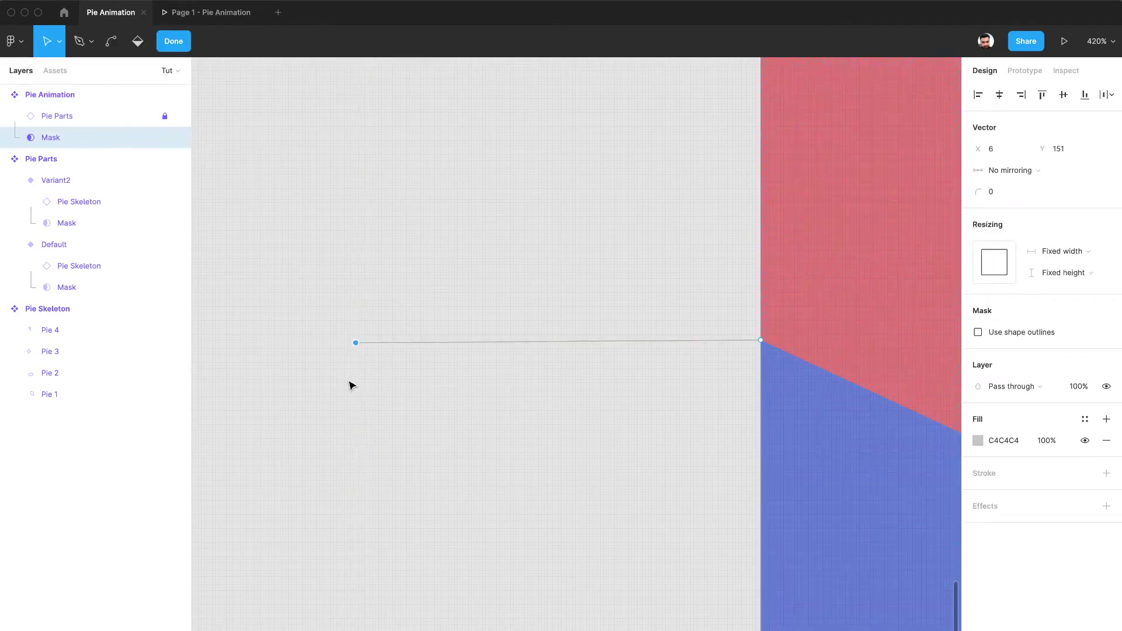
pyautogui.click(1005, 151)
pyautogui.press('Return')
pyautogui.click(588, 270)
pyautogui.scroll(-5, 585, 270)
# Rotate the extended Mask layer in Pie Animation to 180°.
pyautogui.click(42, 113)
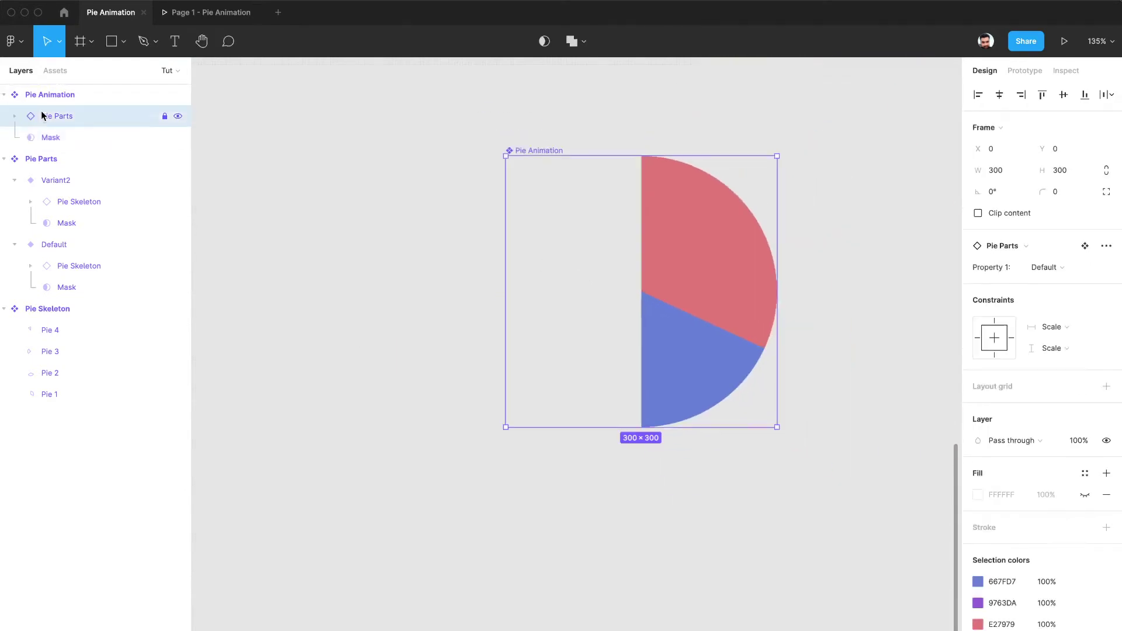
pyautogui.click(50, 136)
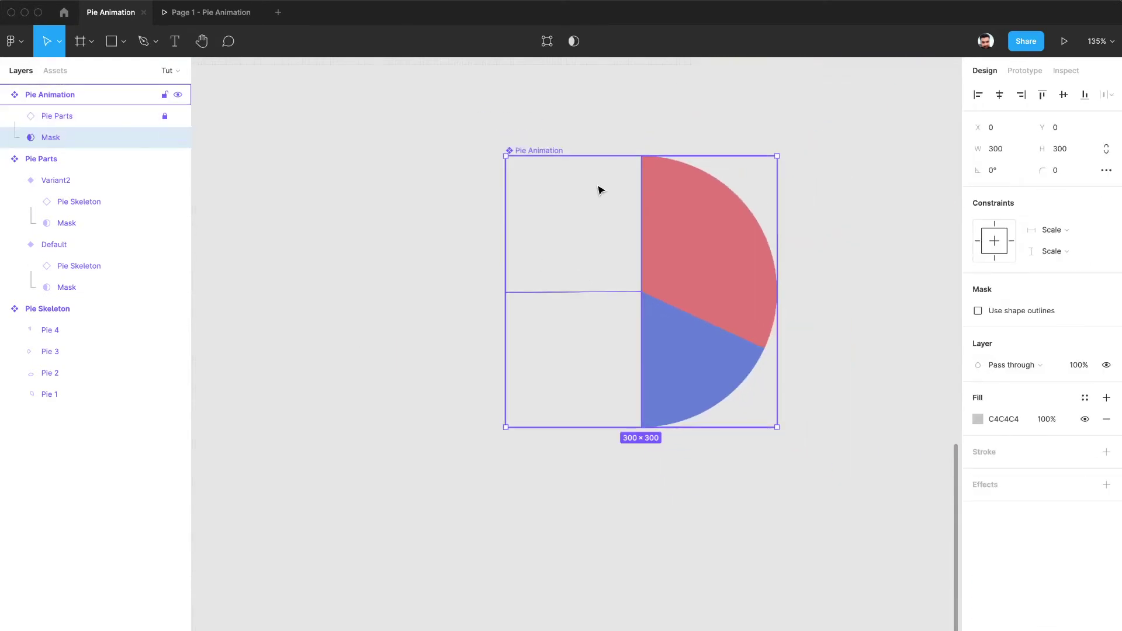
pyautogui.hscroll(2, 600, 190)
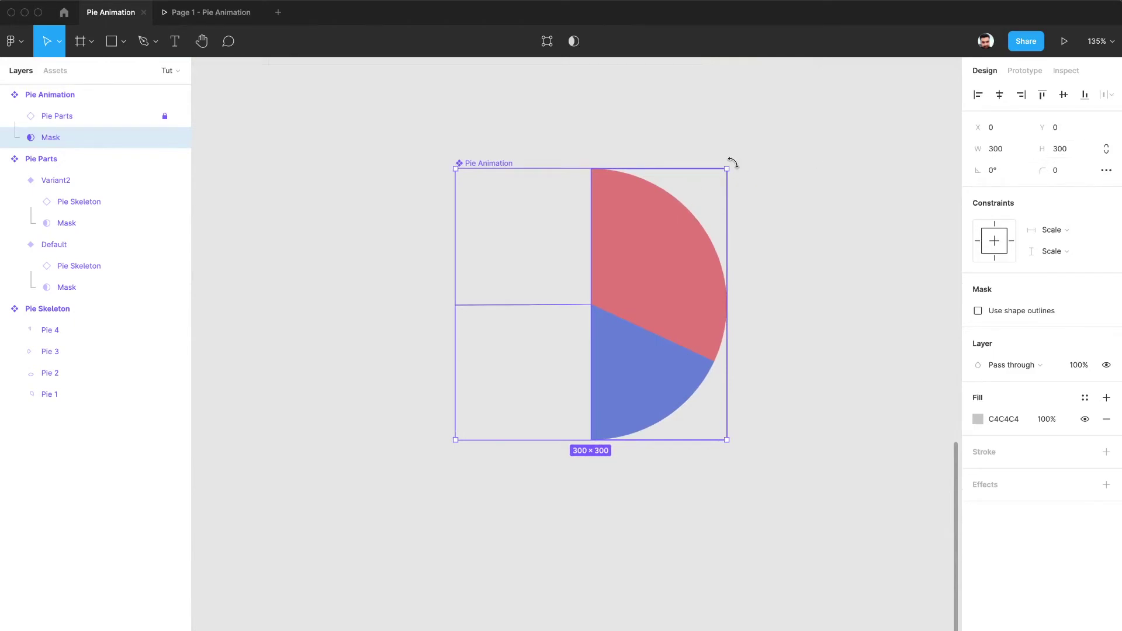
pyautogui.moveTo(664, 141); pyautogui.dragTo(506, 400)
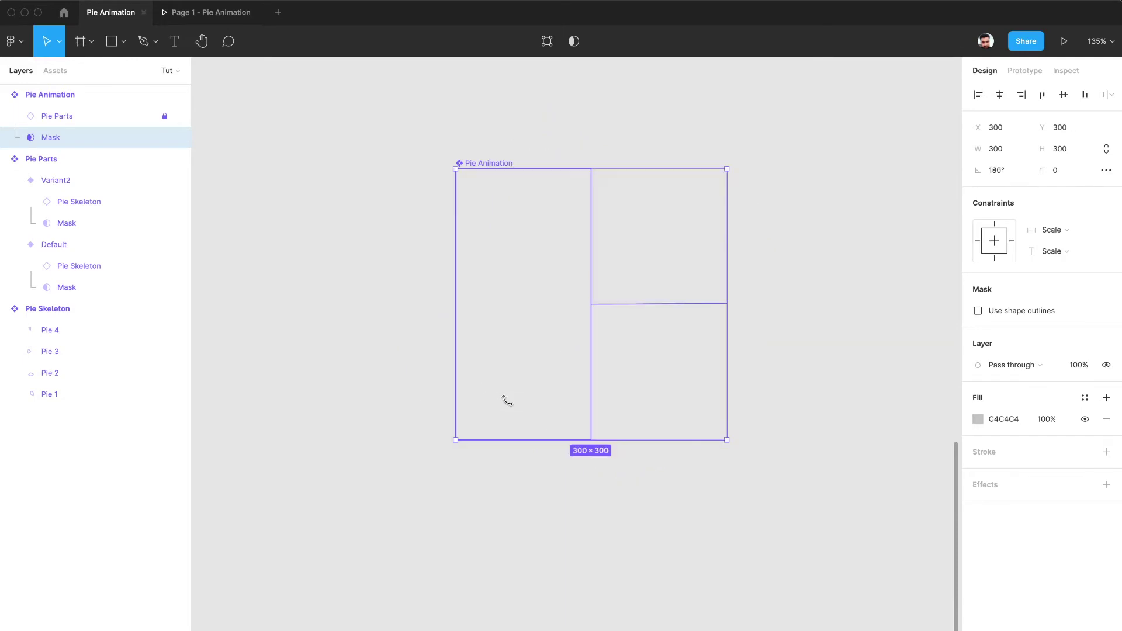
# Group the Pie Parts instance and its Mask in Pie Animation and name the group Pie 1.
pyautogui.keyDown('shift'); pyautogui.click(71, 117); pyautogui.keyUp('shift')
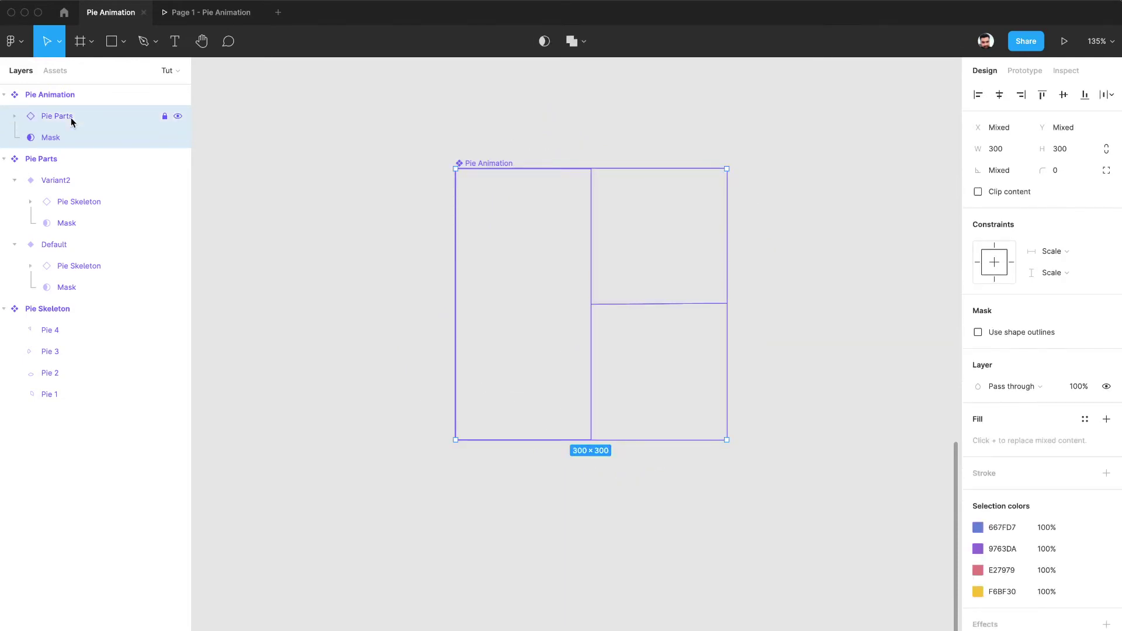
pyautogui.press('super+g')
pyautogui.doubleClick(49, 115)
pyautogui.write('Pi')
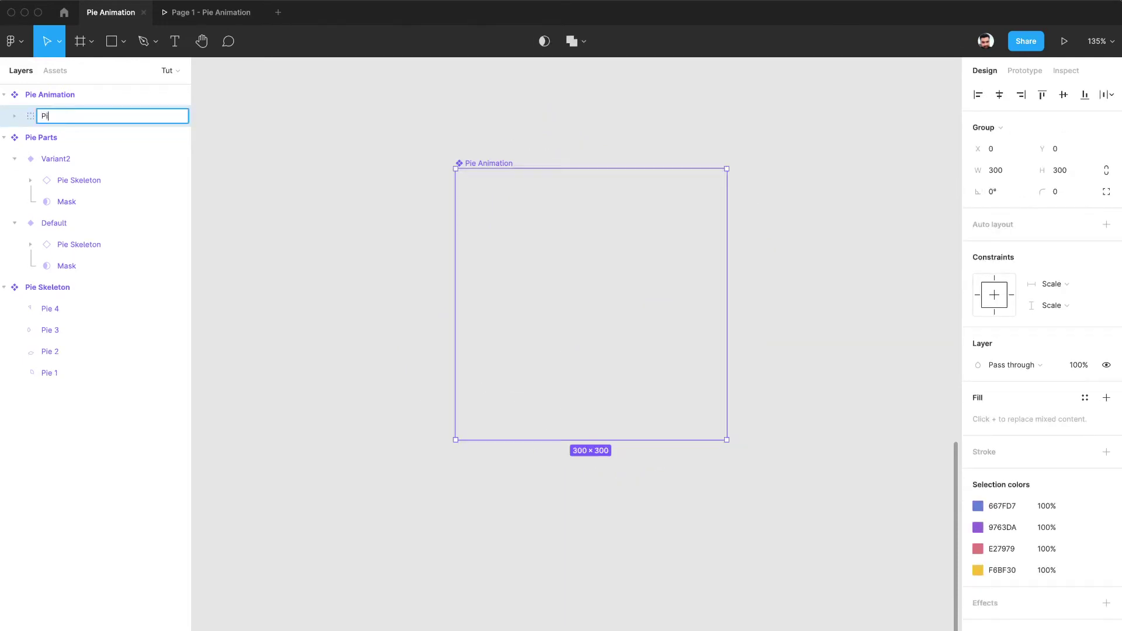
pyautogui.write('e 1')
pyautogui.press('Return')
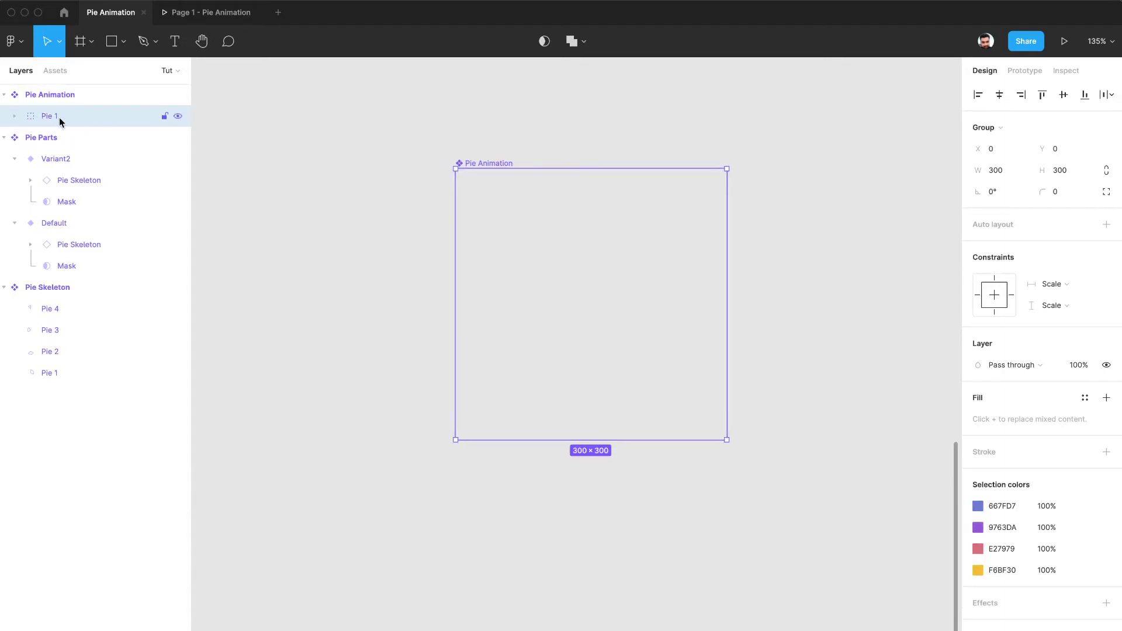
# Duplicate the Pie 1 group and switch the copy's Pie Parts instance to Variant2.
pyautogui.press('super+d')
pyautogui.click(16, 119)
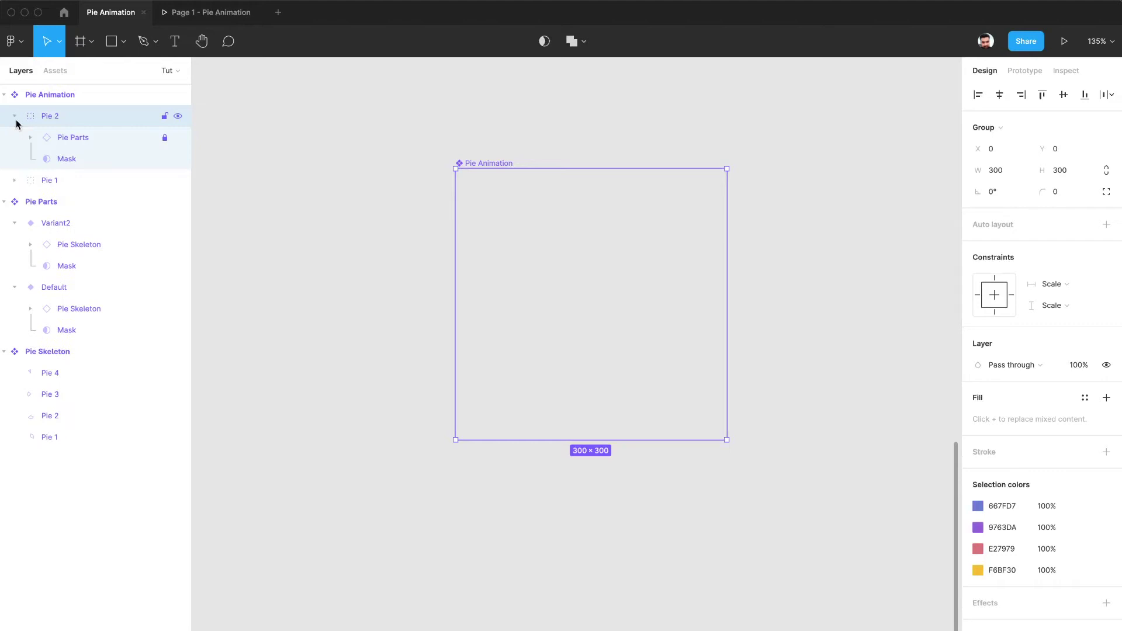
pyautogui.click(82, 140)
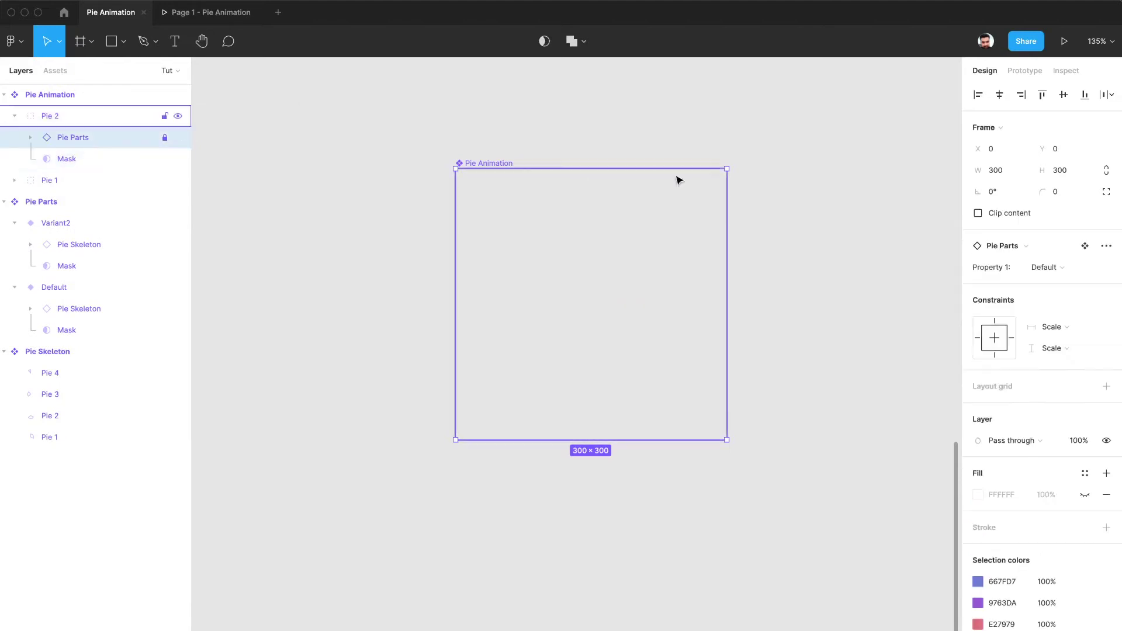
pyautogui.click(1062, 268)
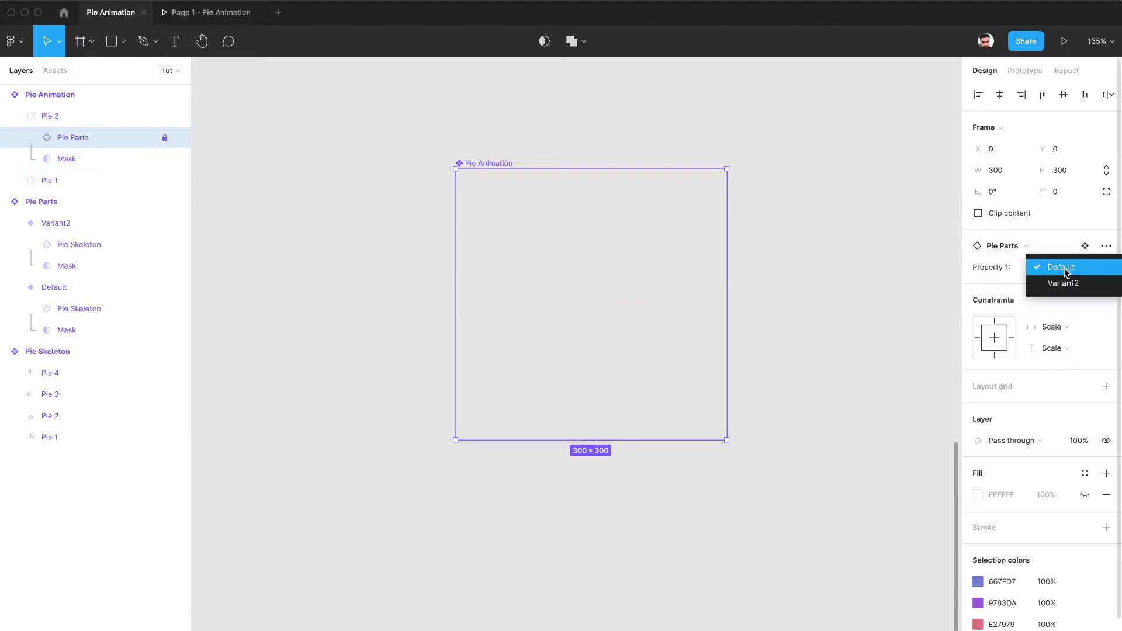
pyautogui.click(1063, 284)
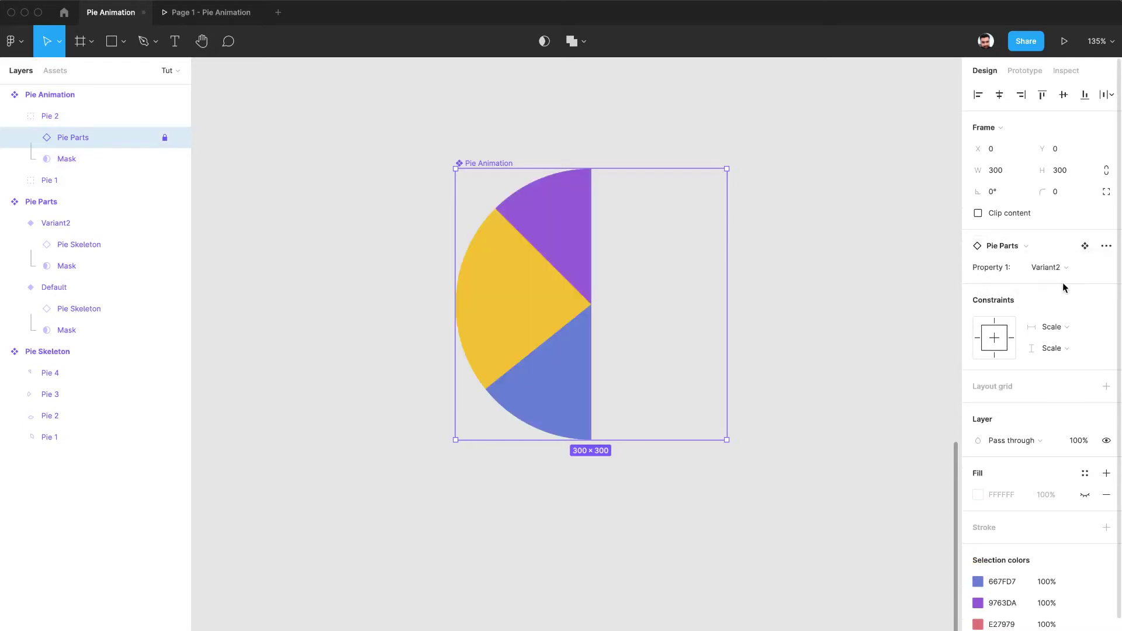
# Rotate the Mask inside the Pie 2 group of Pie Animation to 0° and collapse the group.
pyautogui.click(64, 160)
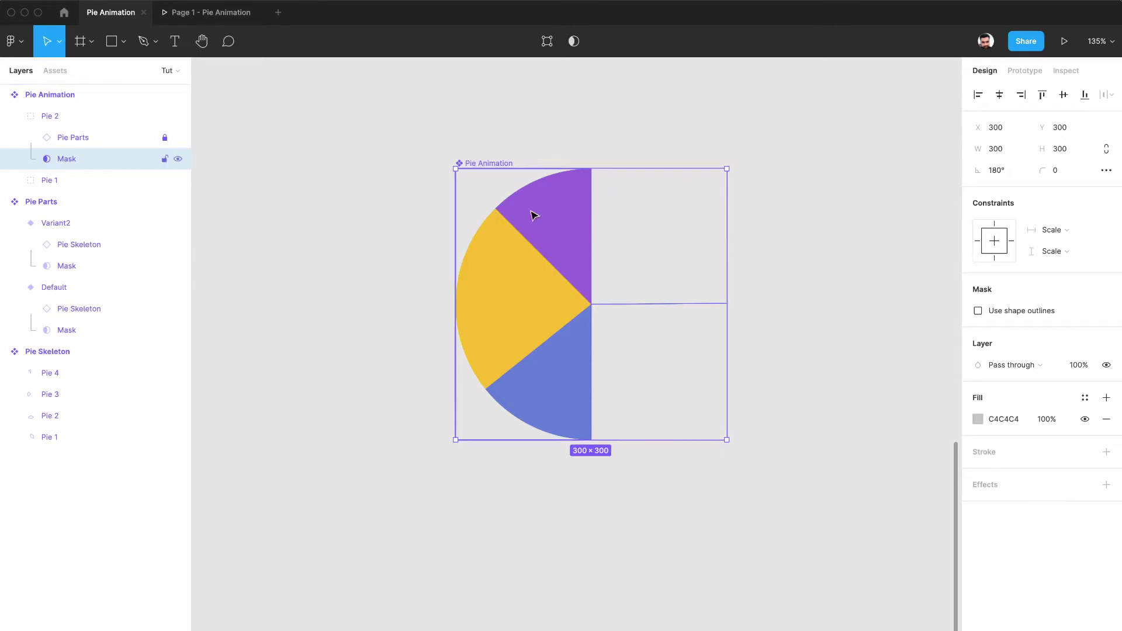
pyautogui.moveTo(733, 170); pyautogui.dragTo(470, 435)
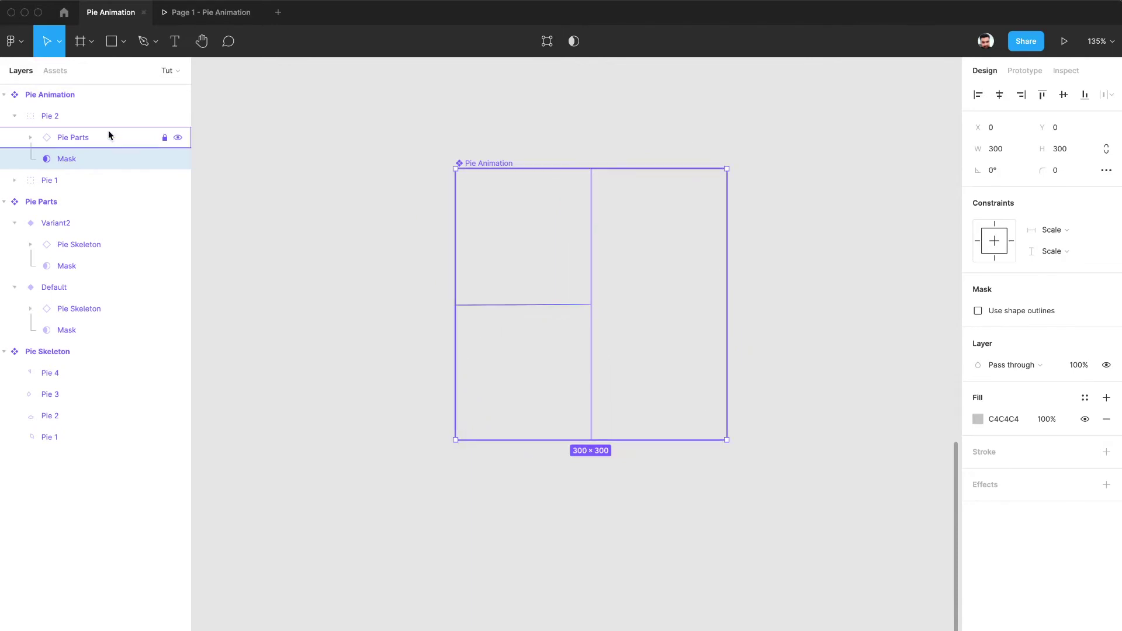
pyautogui.click(18, 115)
# Add a second variant to the Pie Animation component.
pyautogui.click(72, 93)
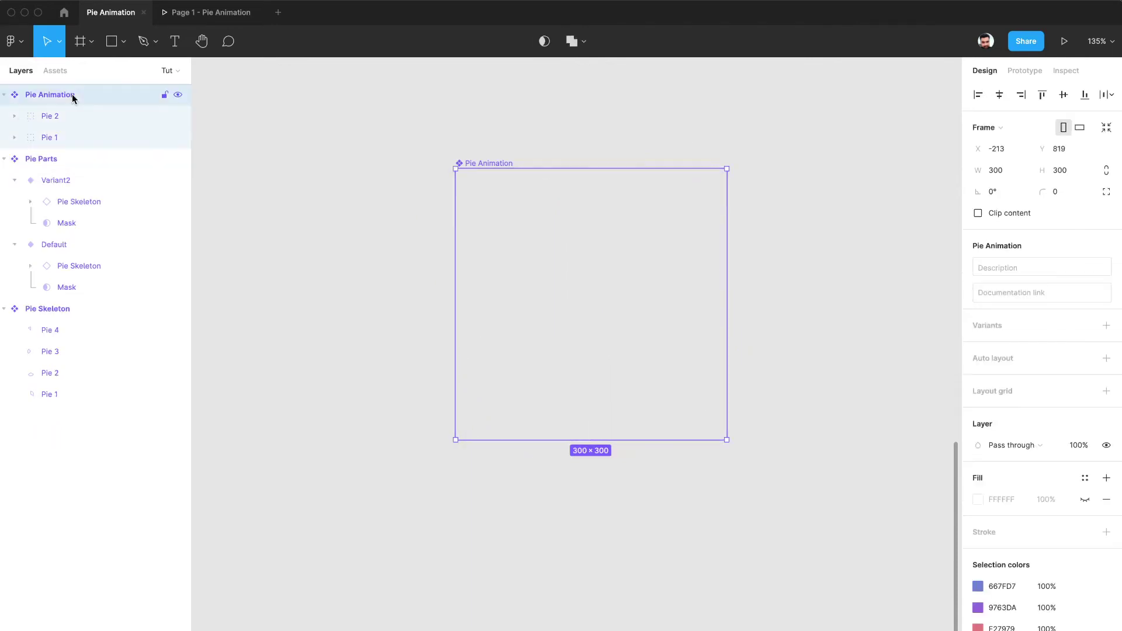
pyautogui.scroll(-5, 476, 151)
pyautogui.scroll(5, 475, 150)
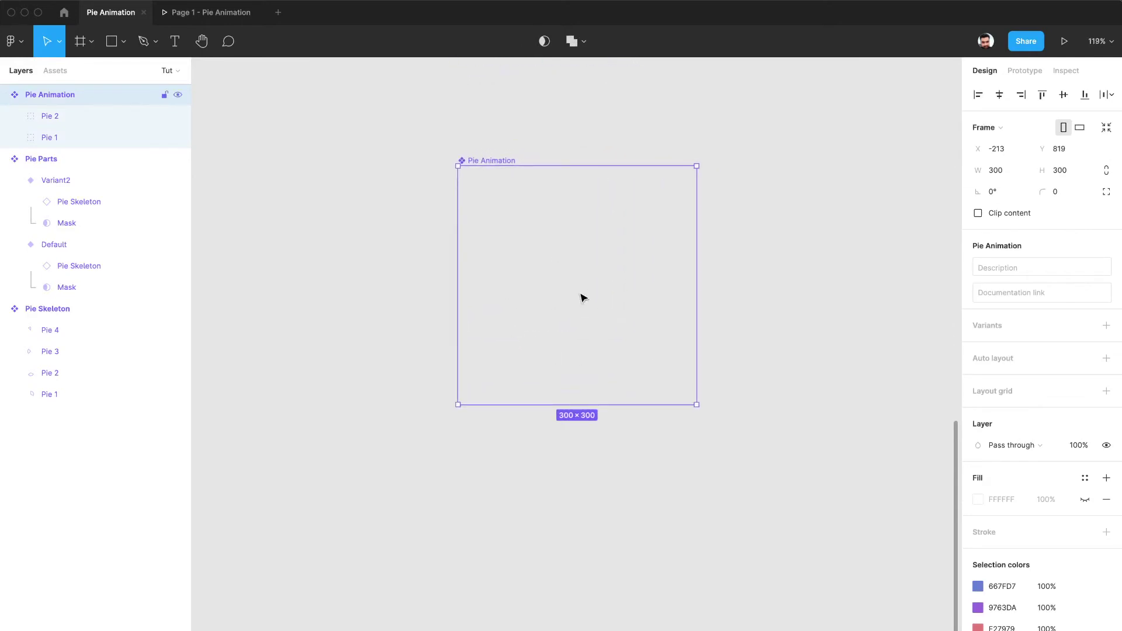
pyautogui.click(1106, 327)
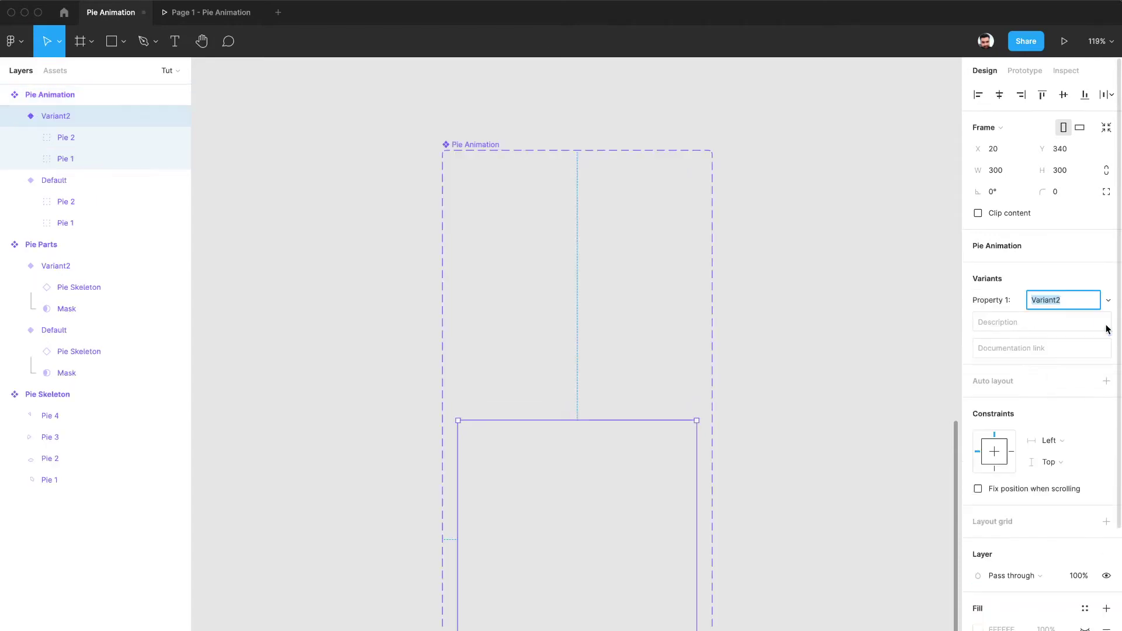
# Rotate the Mask inside Pie 1 of Pie Animation's Variant2 to 0°.
pyautogui.click(31, 158)
pyautogui.click(87, 203)
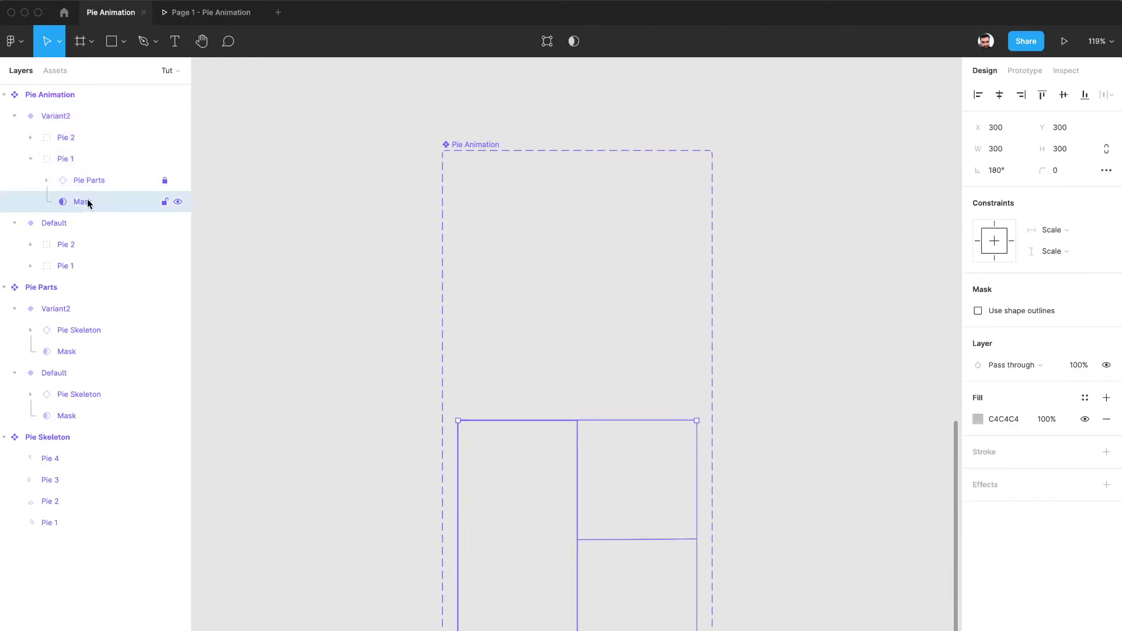
pyautogui.scroll(-3, 335, 315)
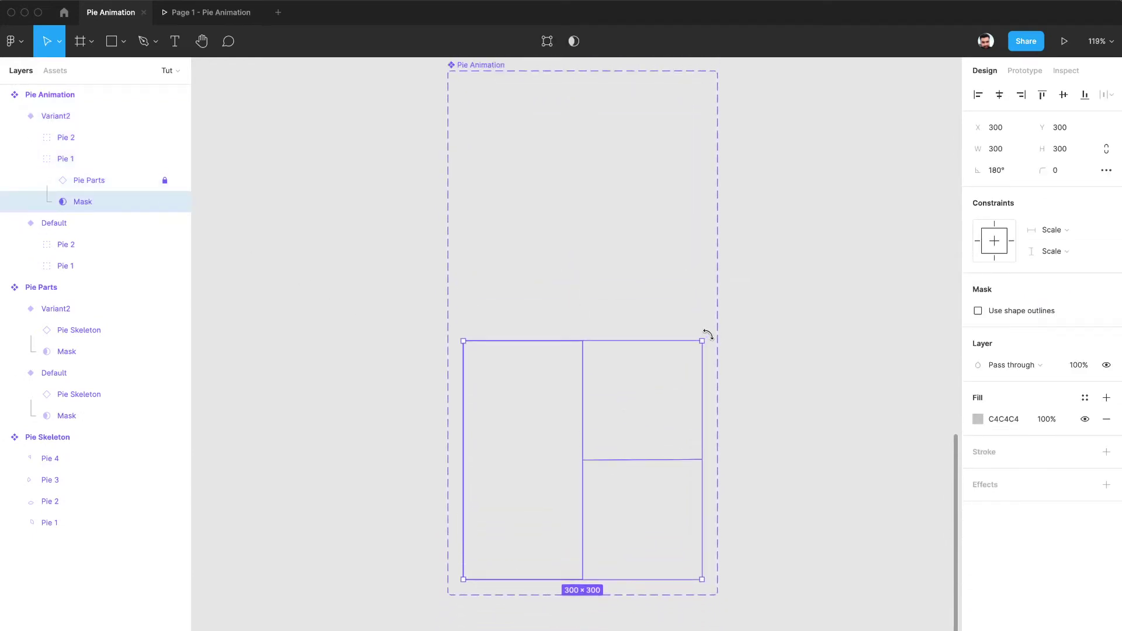
pyautogui.moveTo(716, 350); pyautogui.dragTo(468, 583)
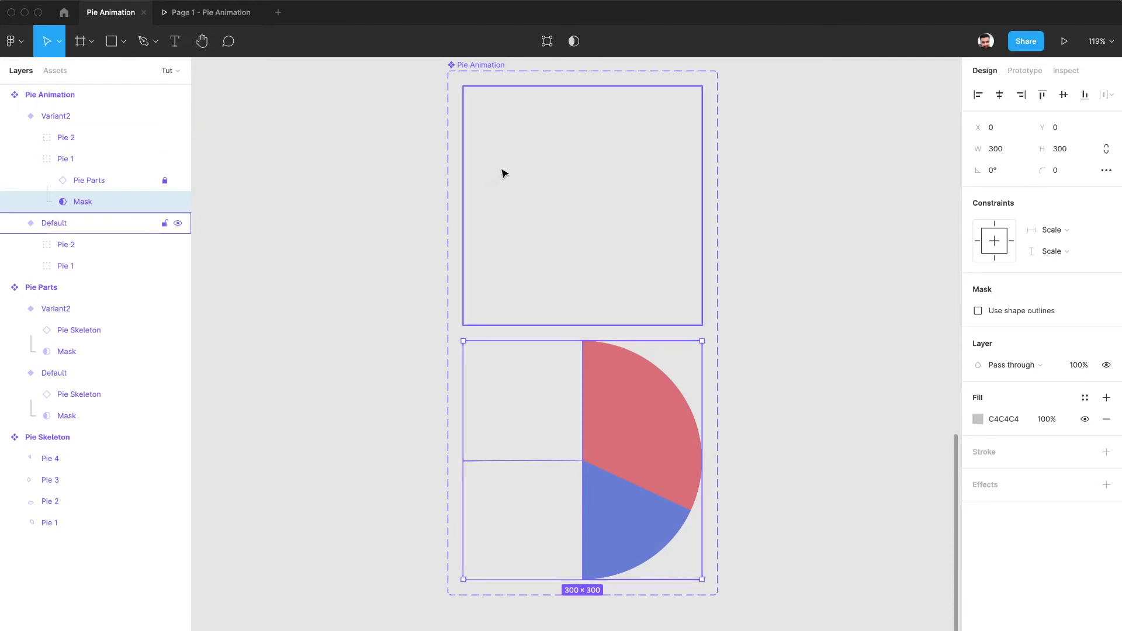
# Add a third variant to Pie Animation based on Variant2.
pyautogui.click(501, 229)
pyautogui.click(584, 421)
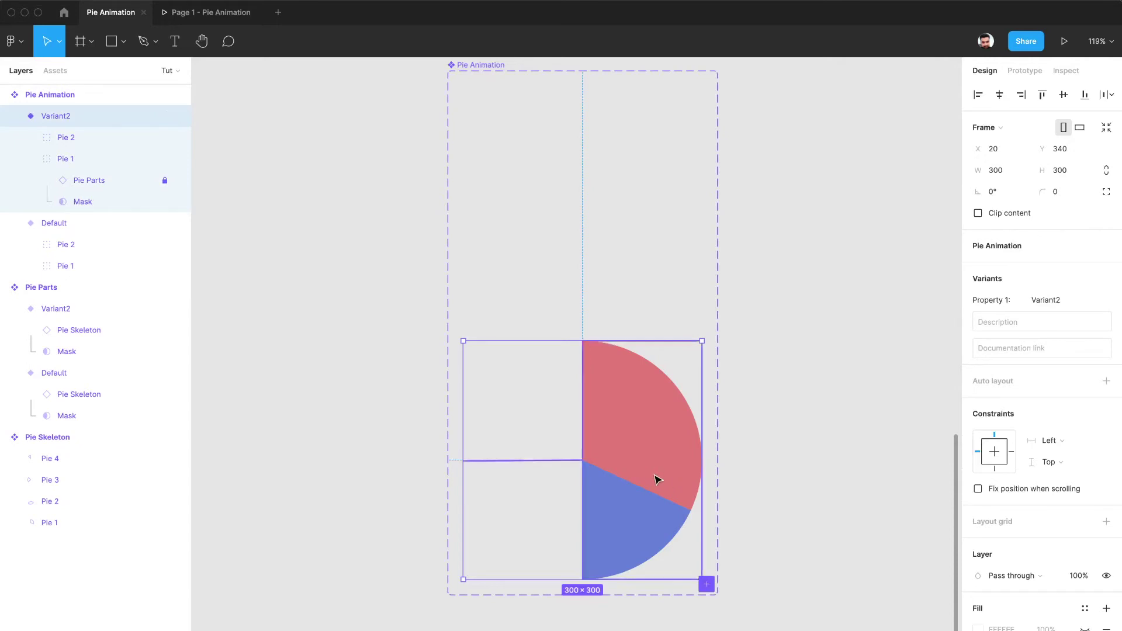
pyautogui.hotkey('ctrl', 'd')
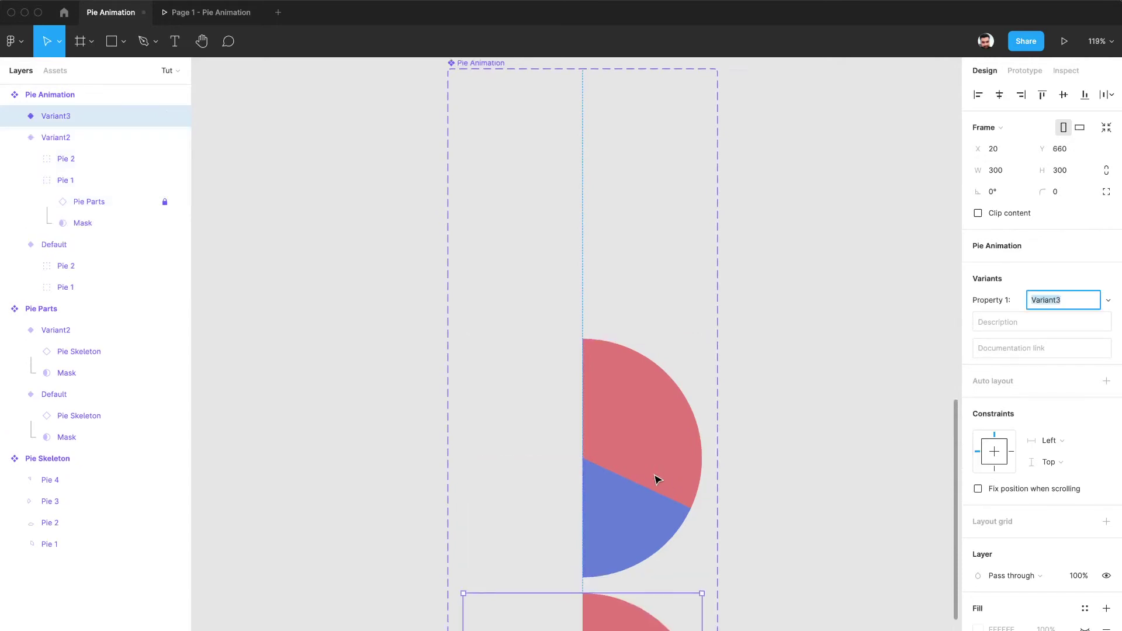
pyautogui.scroll(-5, 656, 476)
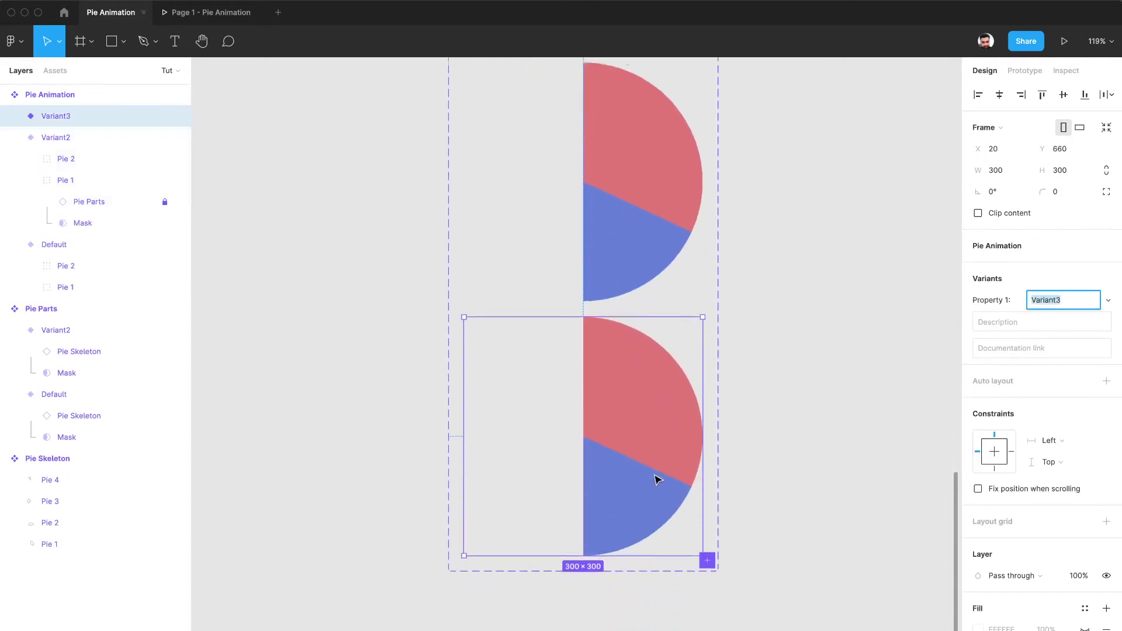
# Rotate the Mask inside Pie 2 of Pie Animation's Variant3 to 180° to reveal the second half of the pie.
pyautogui.click(30, 158)
pyautogui.click(87, 201)
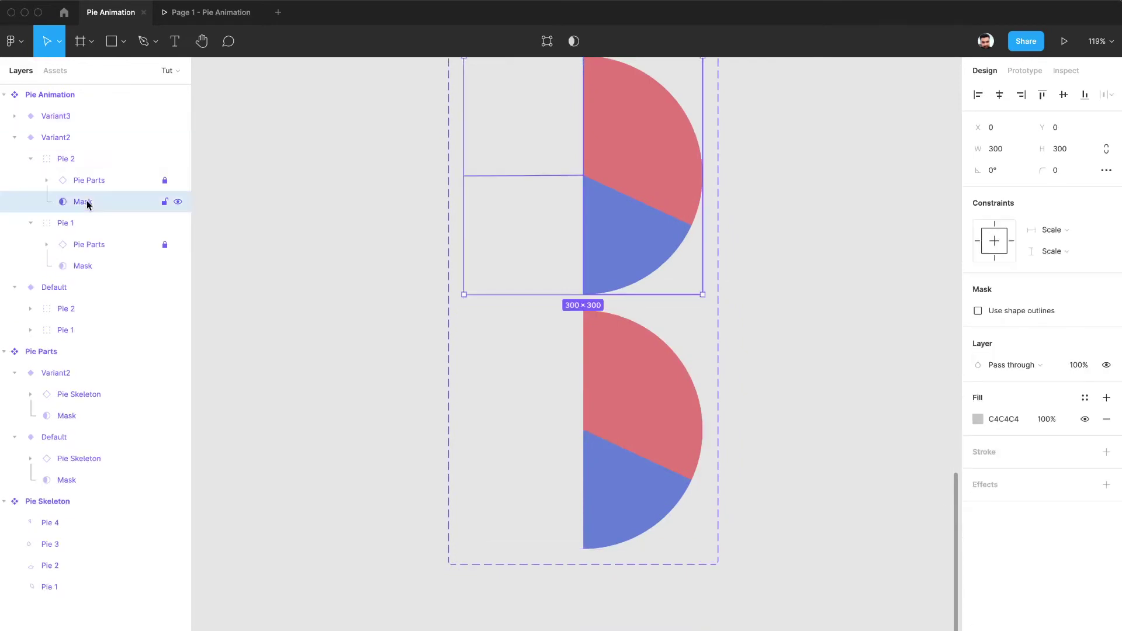
pyautogui.click(19, 124)
pyautogui.click(16, 117)
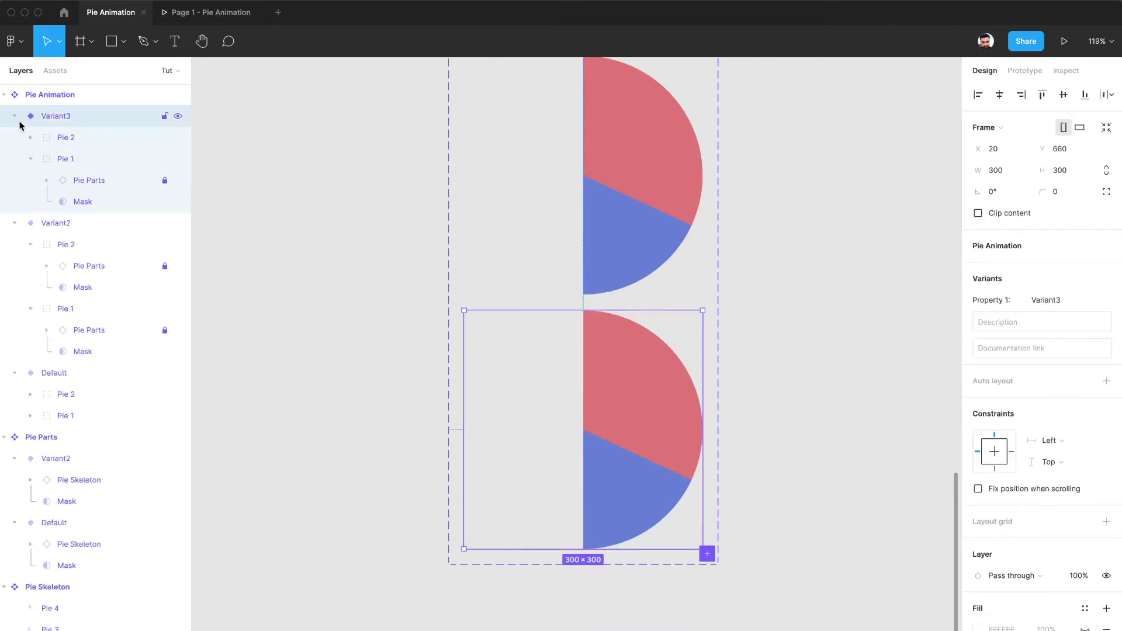
pyautogui.click(31, 137)
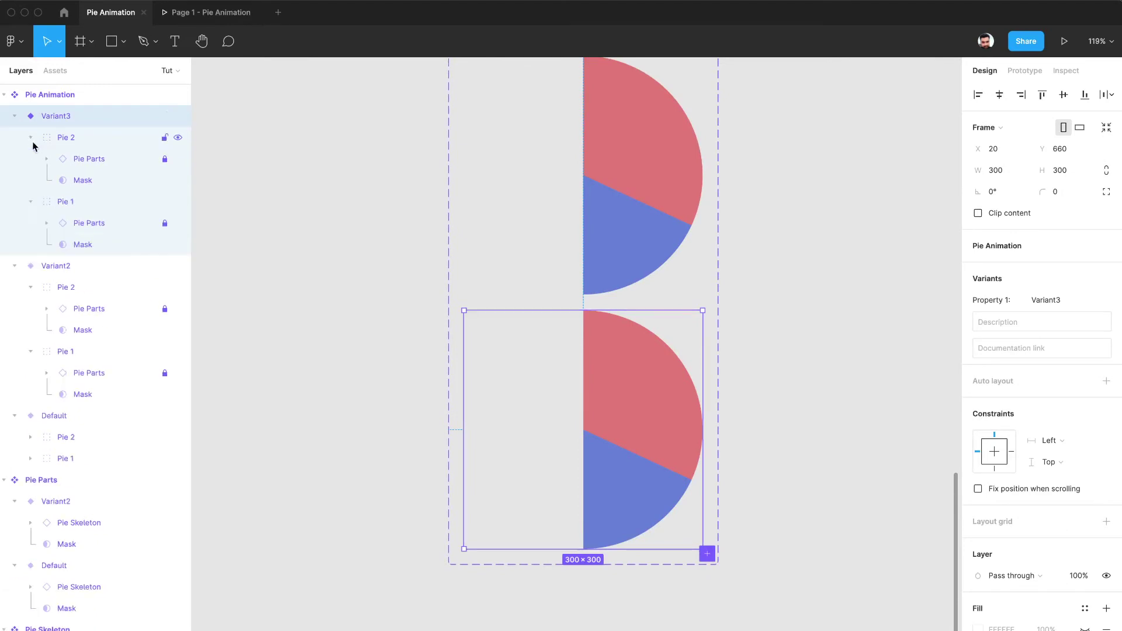
pyautogui.click(90, 180)
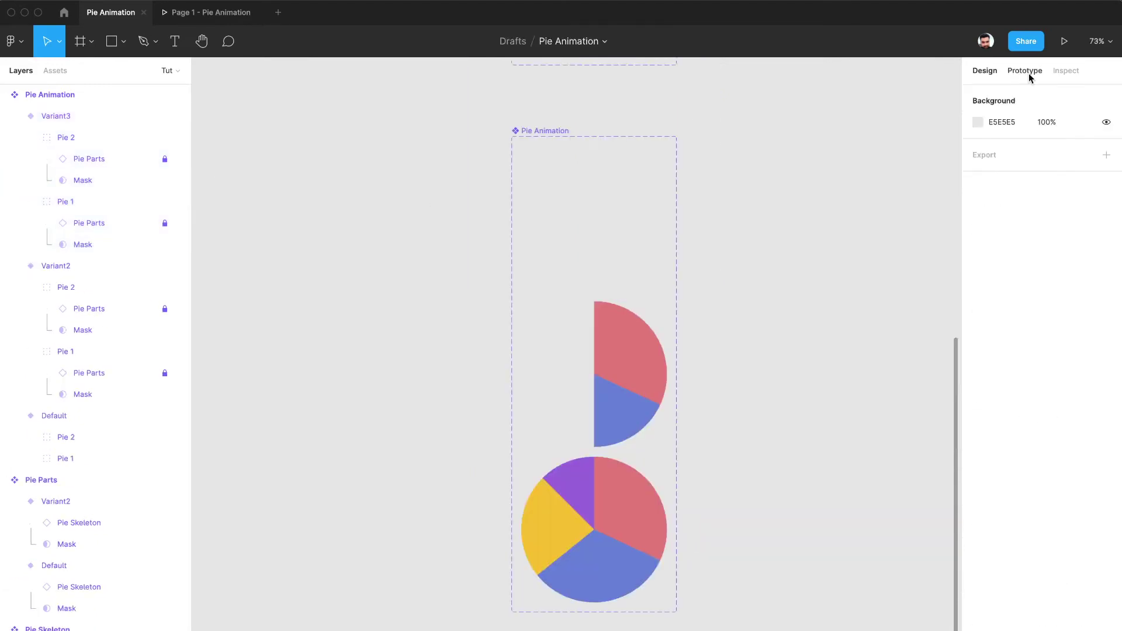
# Connect Pie Animation's Default variant to Variant2 with a prototype interaction triggered After delay.
pyautogui.click(1030, 75)
pyautogui.click(626, 188)
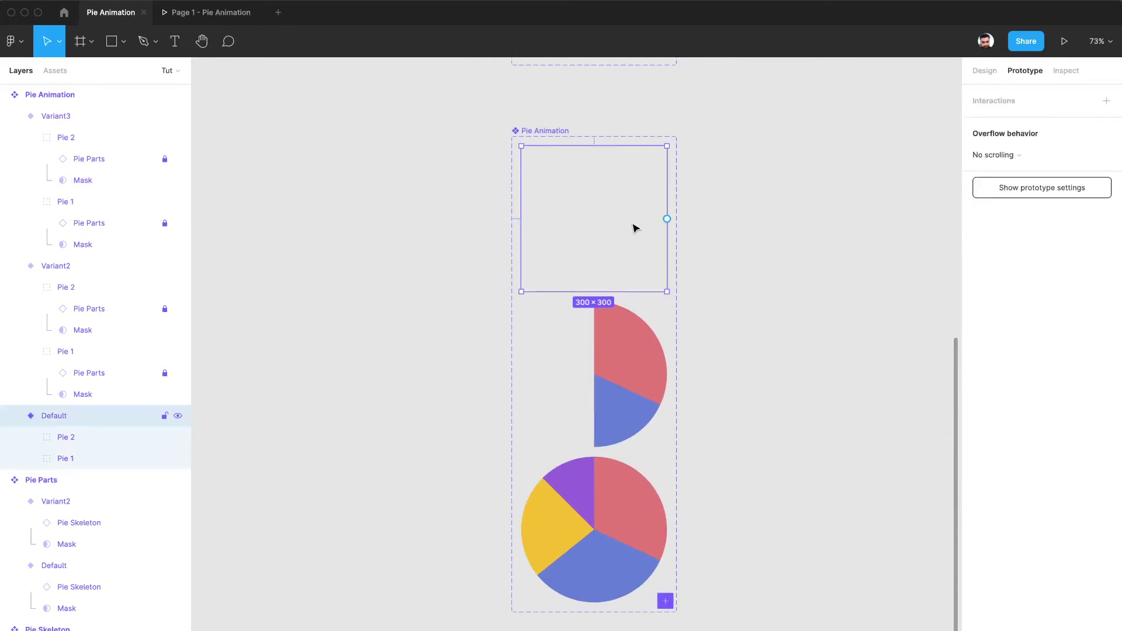
pyautogui.moveTo(667, 219); pyautogui.dragTo(598, 336)
pyautogui.click(865, 154)
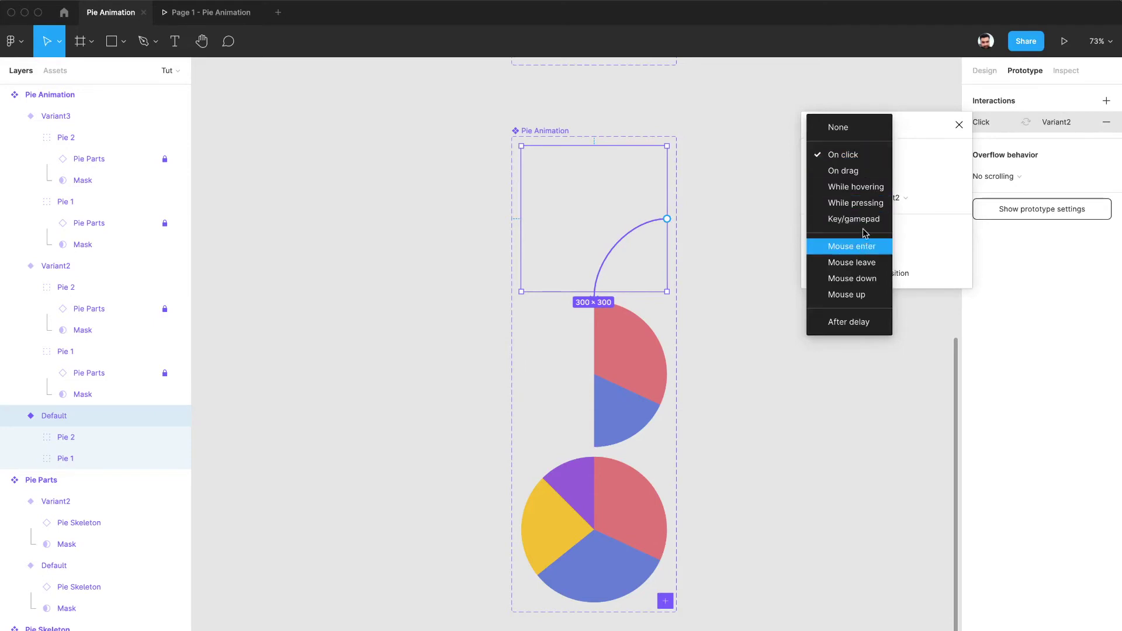
pyautogui.click(847, 323)
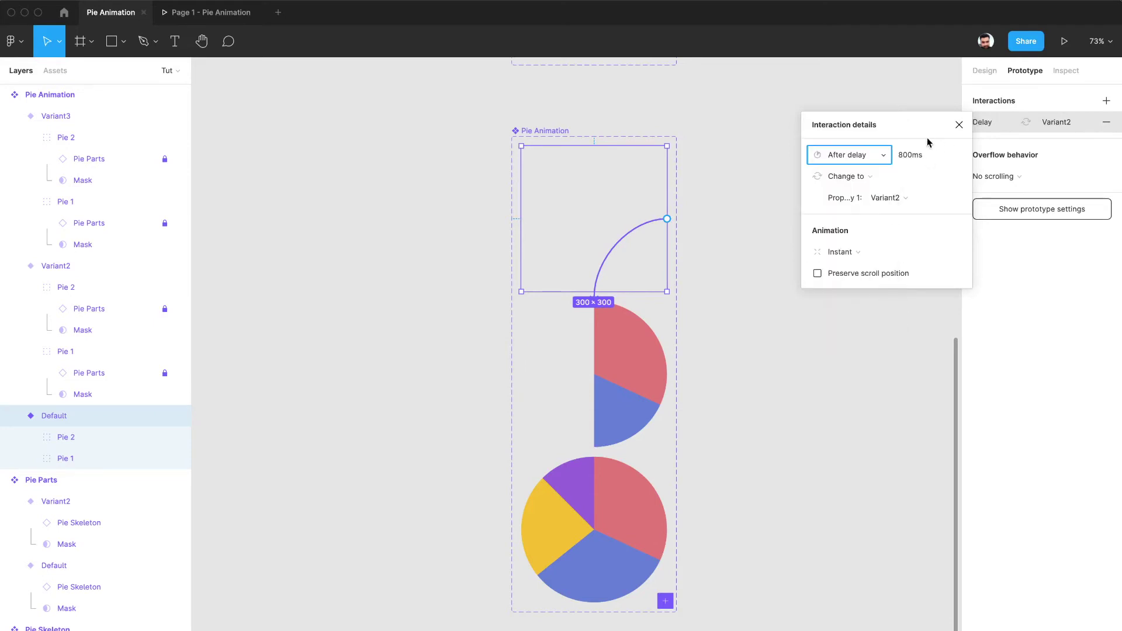
# Set the Default-to-Variant2 interaction's delay to 1 ms and its animation to Smart animate.
pyautogui.click(912, 155)
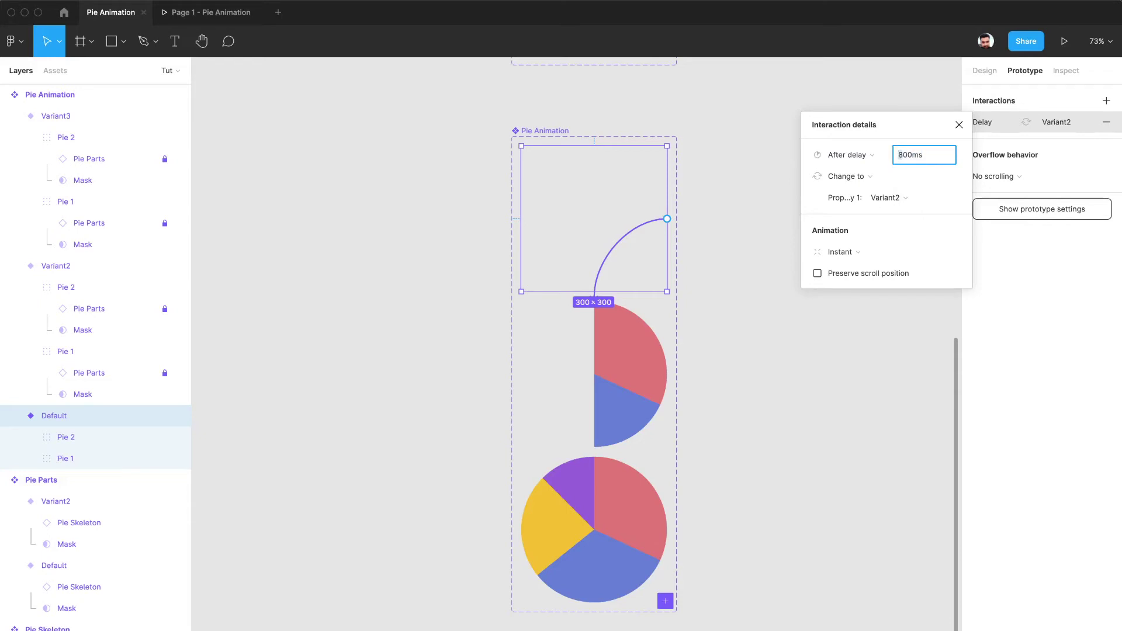
pyautogui.doubleClick(905, 155)
pyautogui.write('1')
pyautogui.press('Return')
pyautogui.click(843, 252)
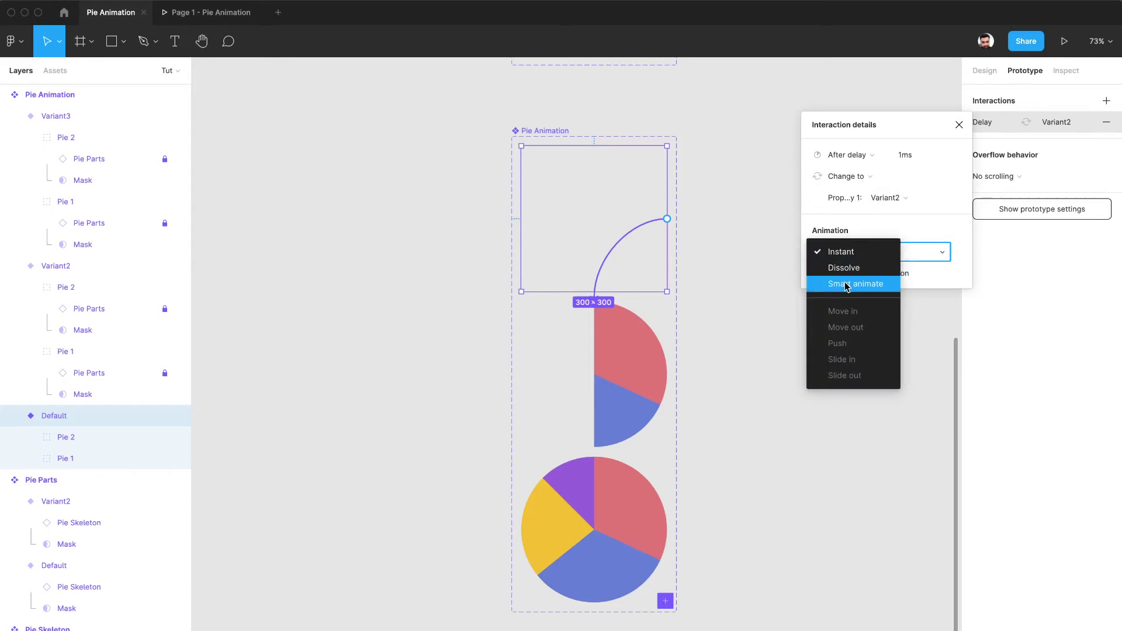
pyautogui.click(847, 284)
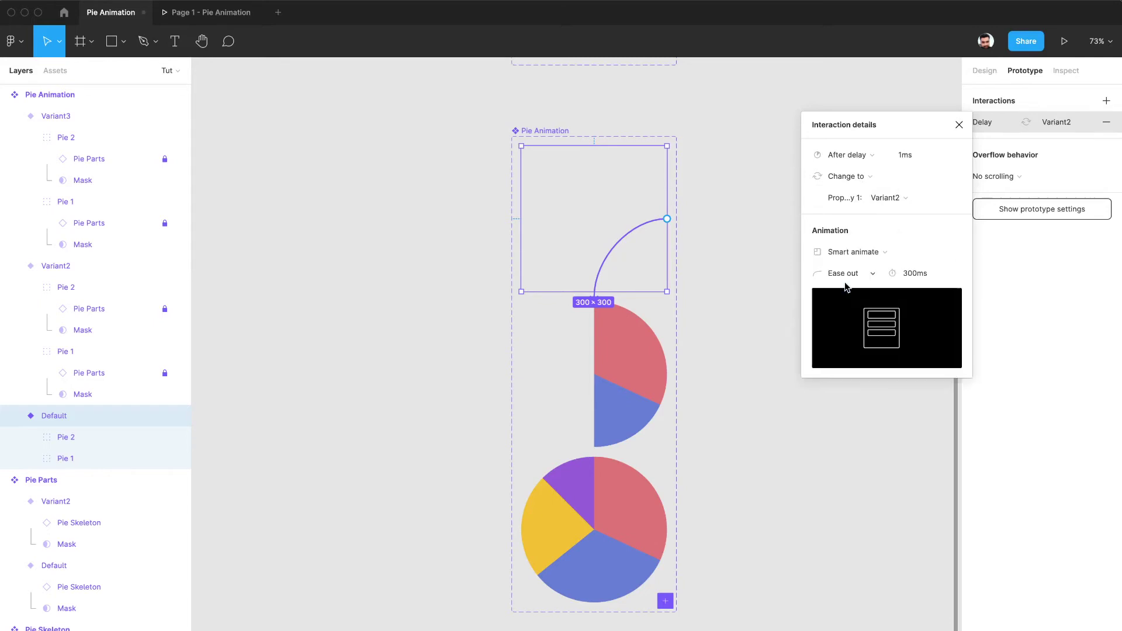
# Connect Variant2 to Variant3 with an interaction triggered After delay, and set the delay to 1 ms.
pyautogui.click(572, 386)
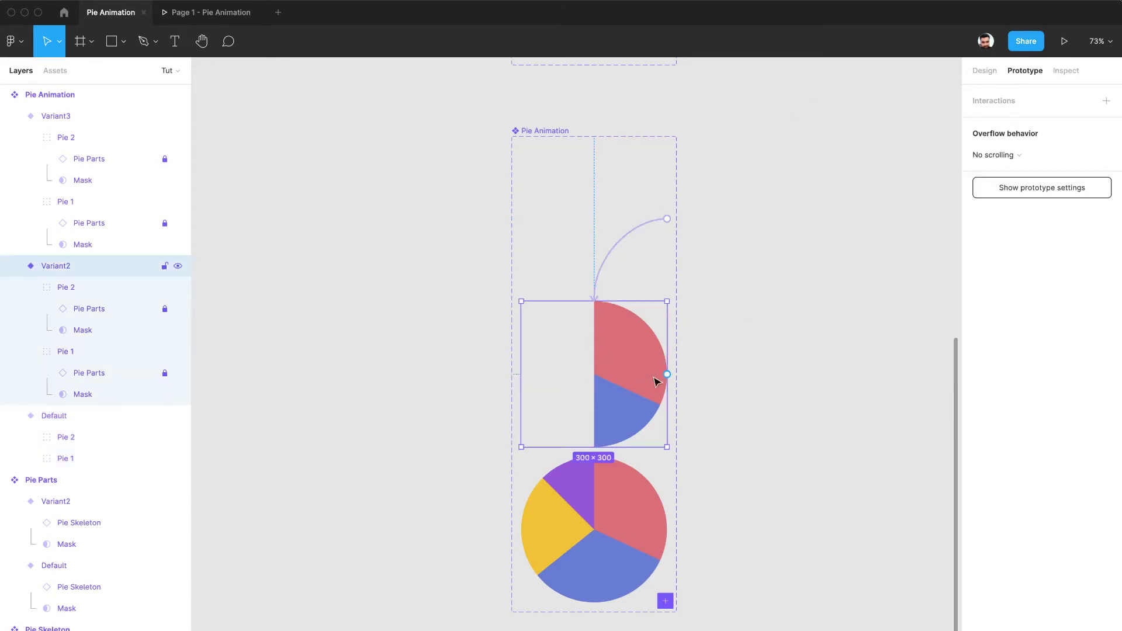
pyautogui.moveTo(667, 375); pyautogui.dragTo(592, 485)
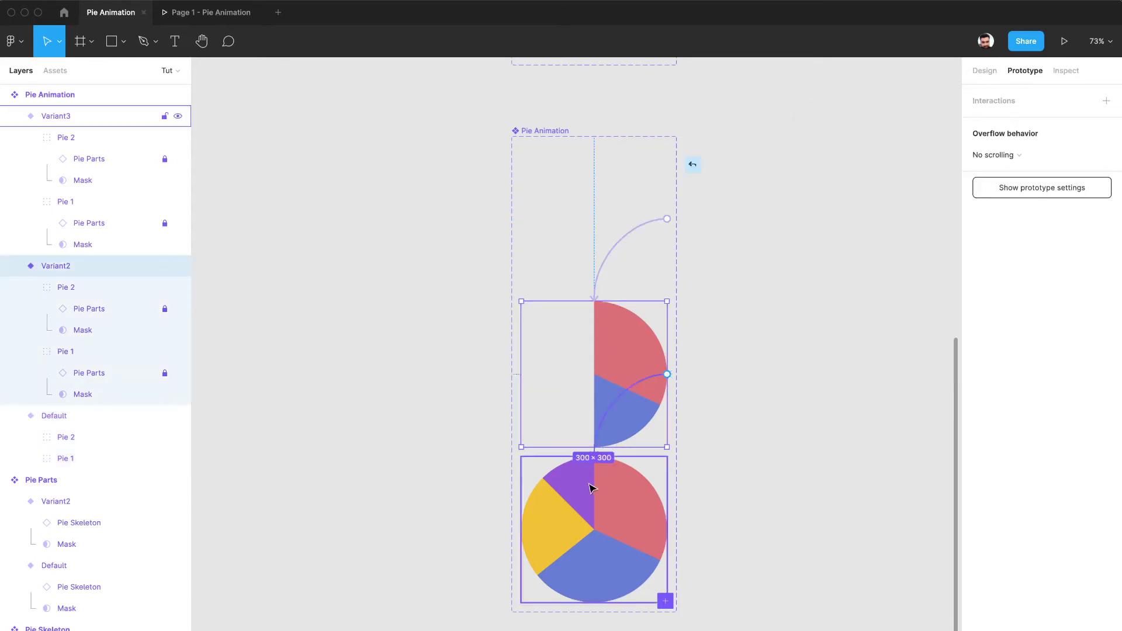
pyautogui.click(844, 155)
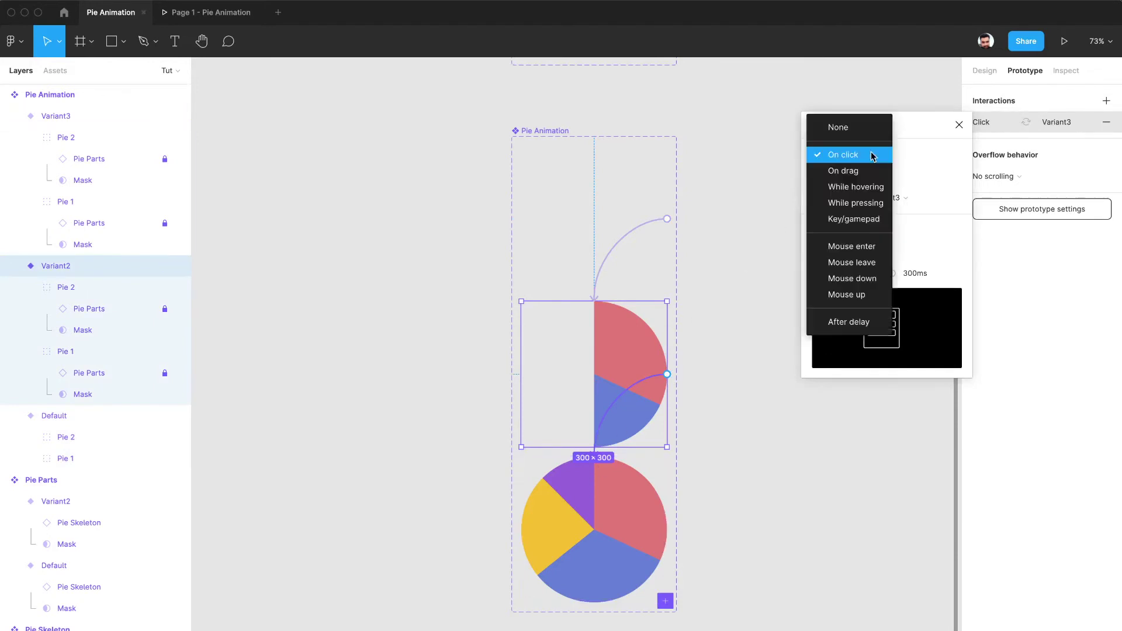
pyautogui.click(853, 323)
pyautogui.click(909, 157)
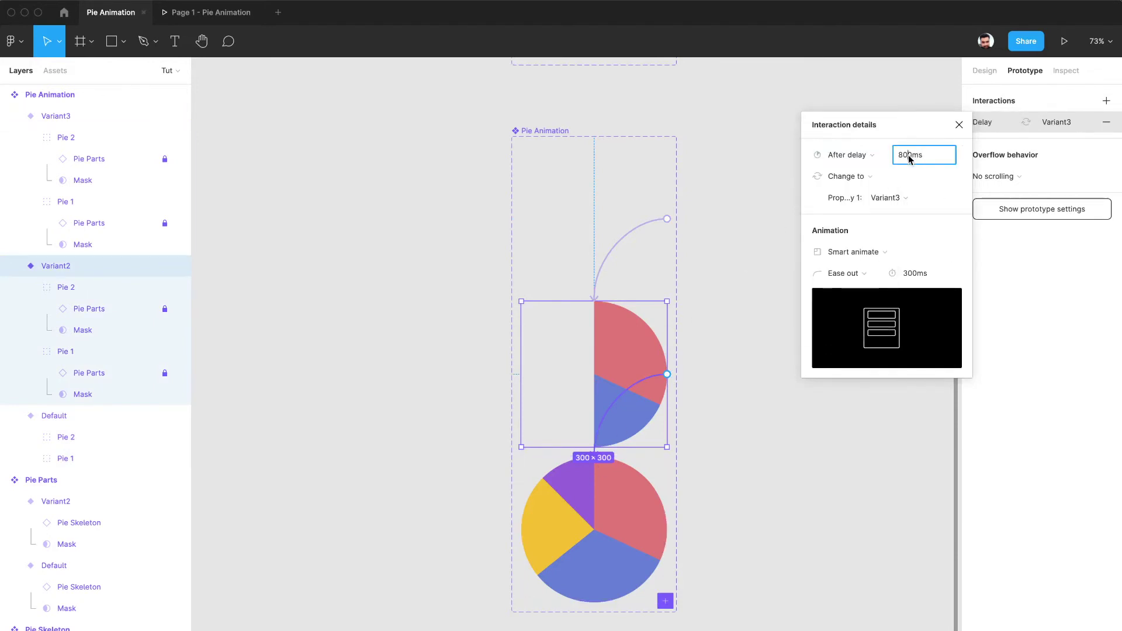
pyautogui.doubleClick(909, 157)
pyautogui.write('1')
pyautogui.press('Tab')
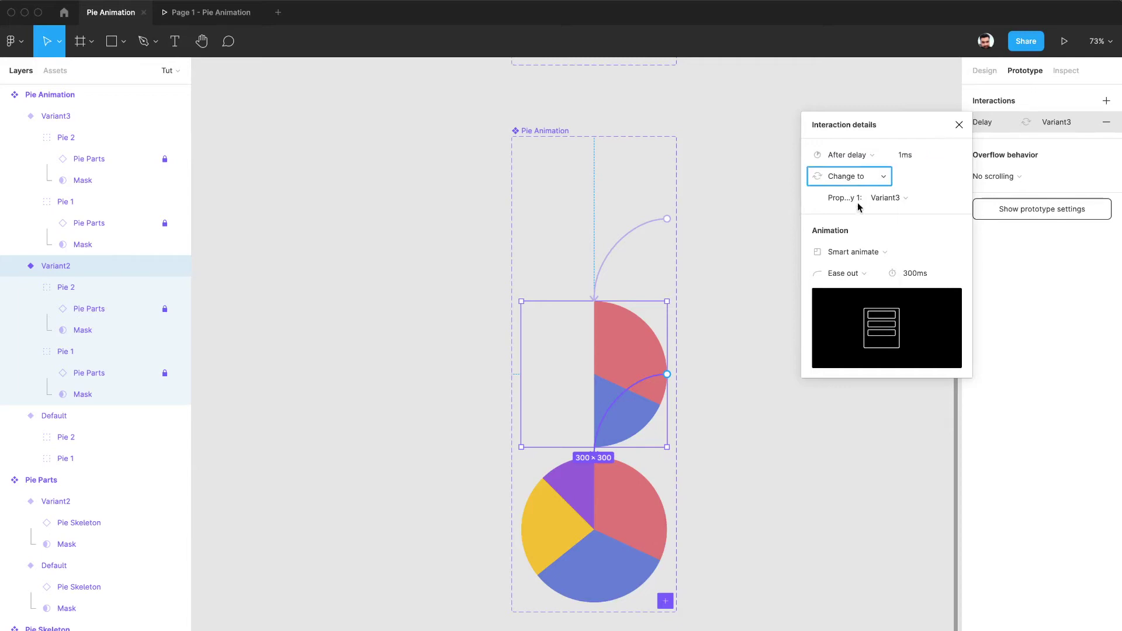
# Add a 1440 × 1024 Desktop frame and place it beside the components, aligned with the top edge of Pie Skeleton.
pyautogui.click(704, 340)
pyautogui.hotkey('shift', '1')
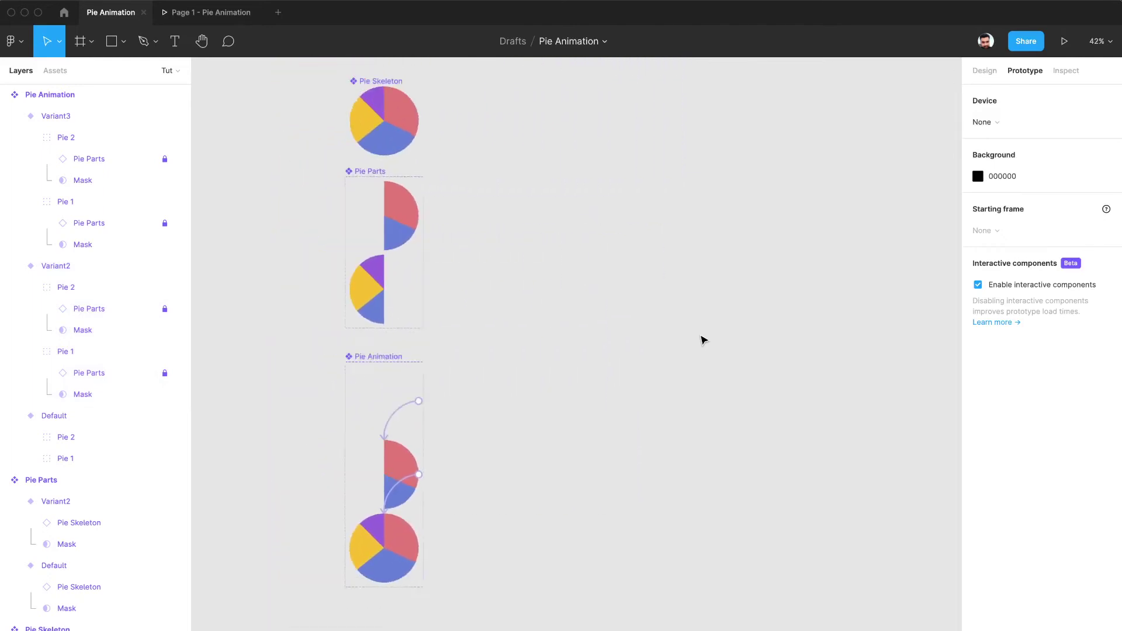
pyautogui.press('f')
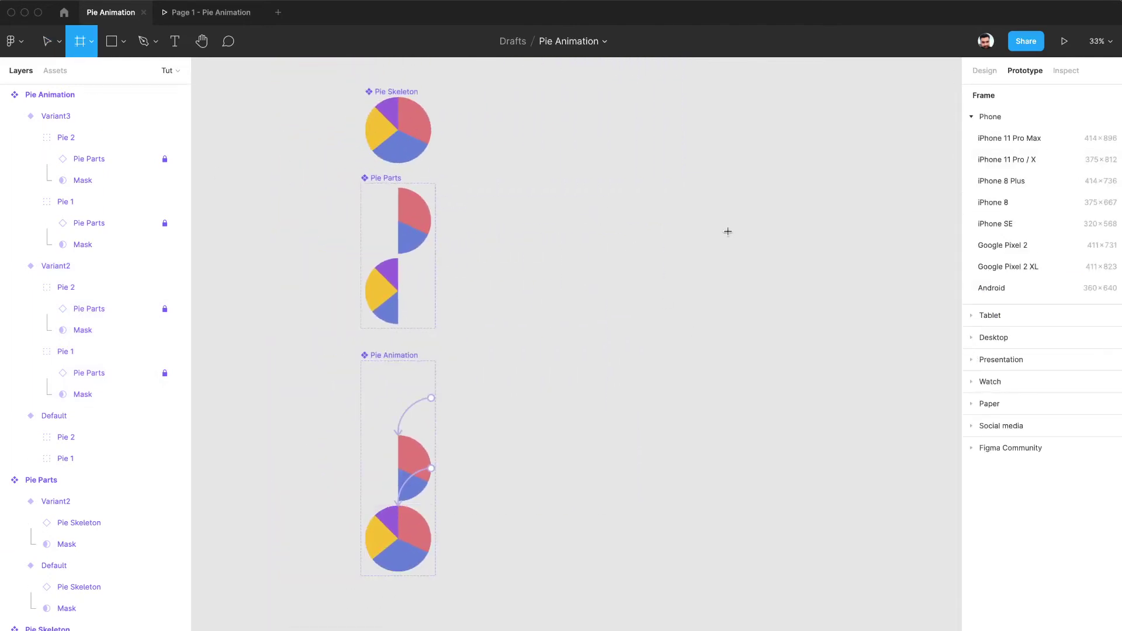
pyautogui.click(972, 338)
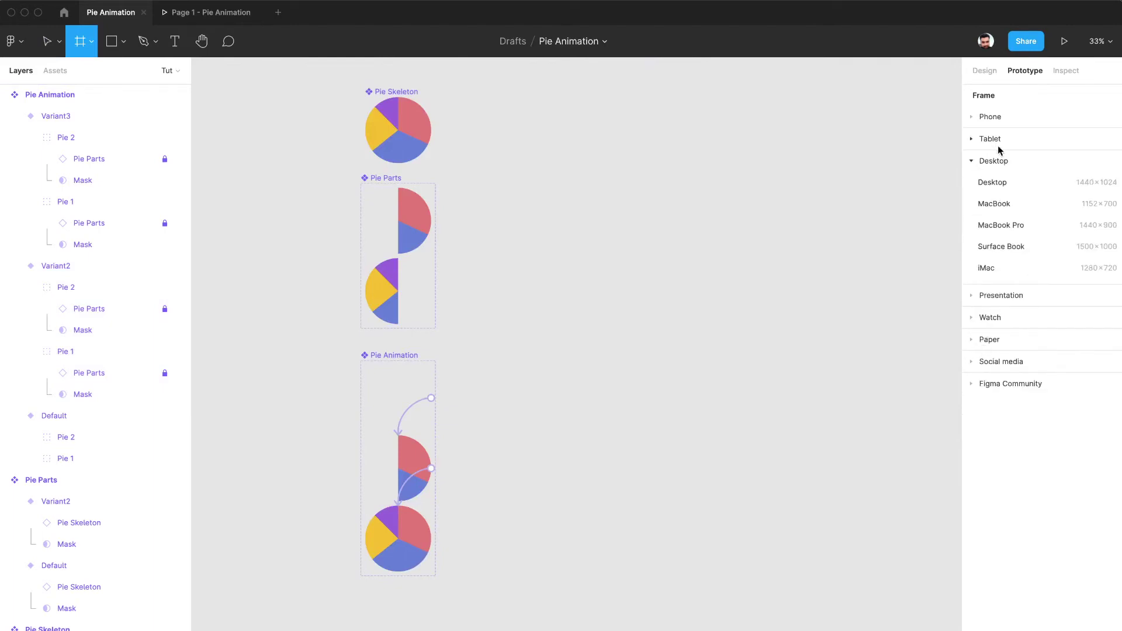
pyautogui.click(999, 183)
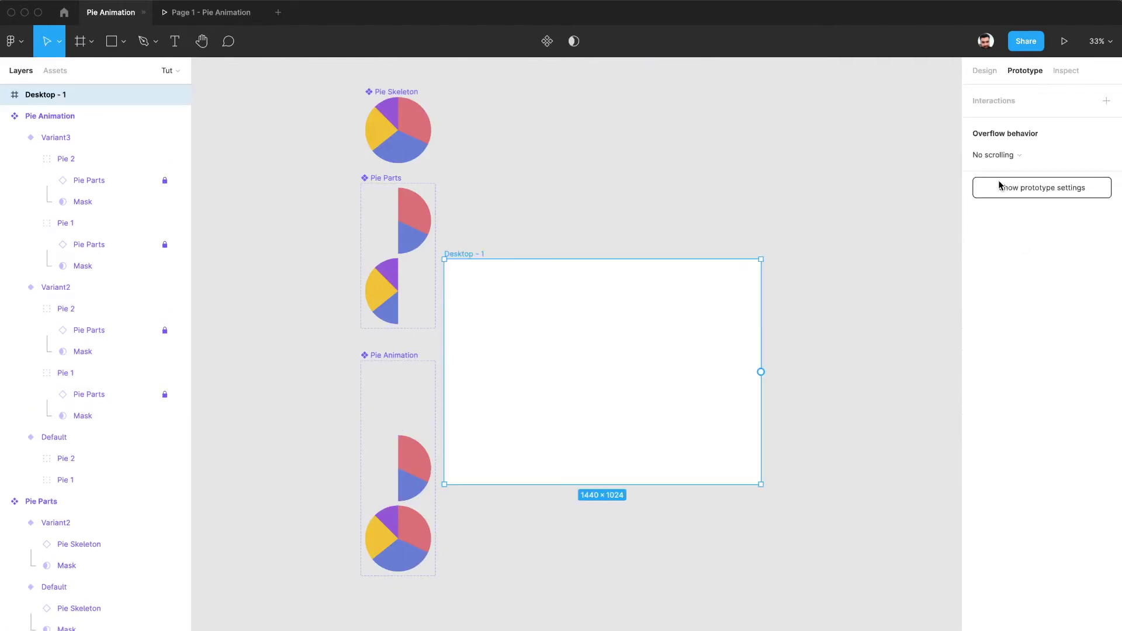
pyautogui.moveTo(467, 257); pyautogui.dragTo(516, 95)
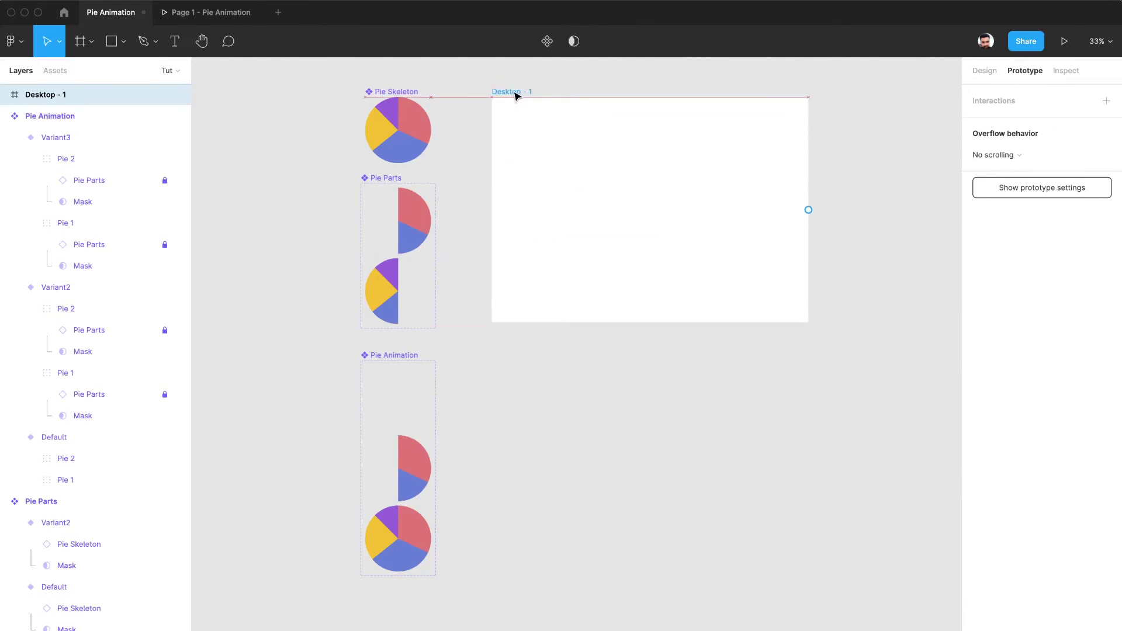
# Place an instance of Pie Animation's Default variant near the middle of the Desktop - 1 frame.
pyautogui.click(489, 389)
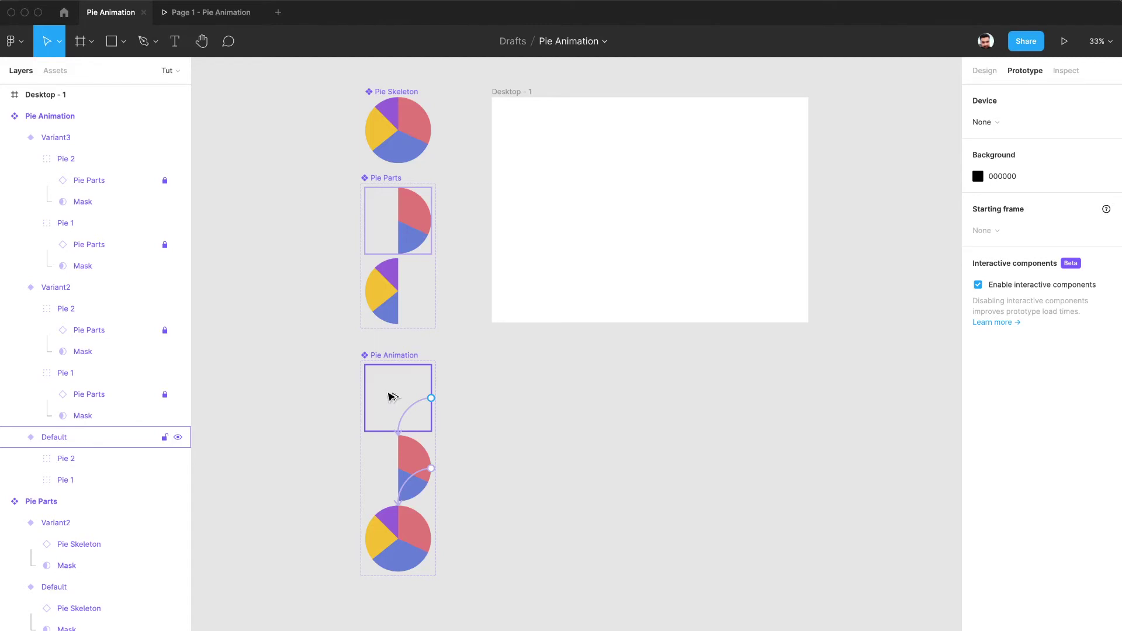
pyautogui.click(393, 398)
pyautogui.moveTo(393, 397); pyautogui.dragTo(635, 201)
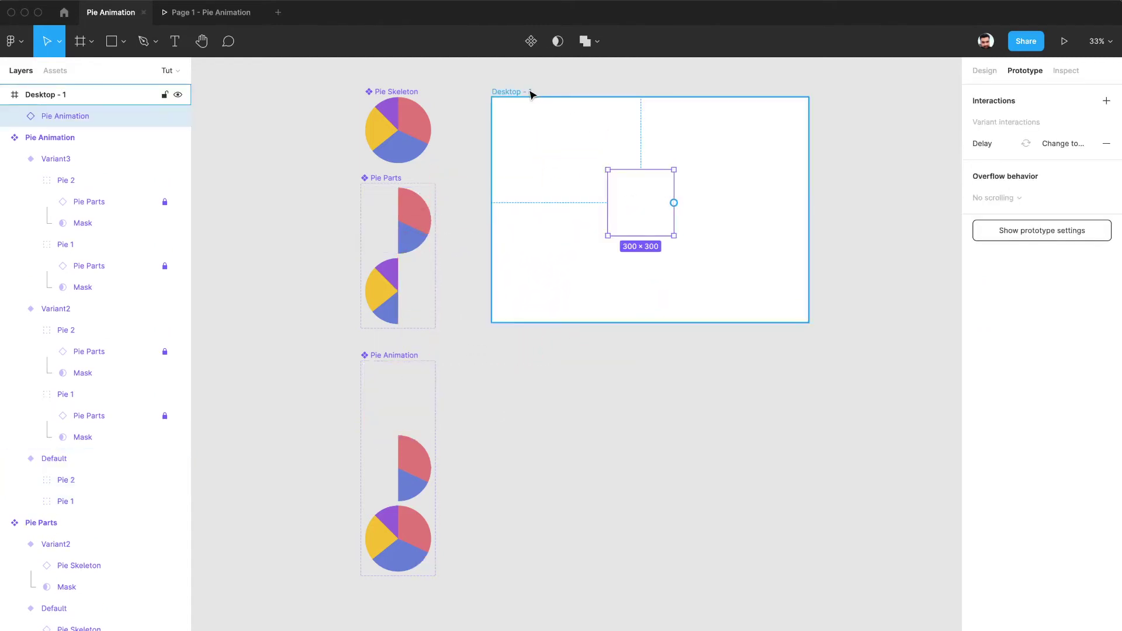
# Play the Desktop - 1 frame as a prototype and close the older Page 1 prototype.
pyautogui.click(531, 93)
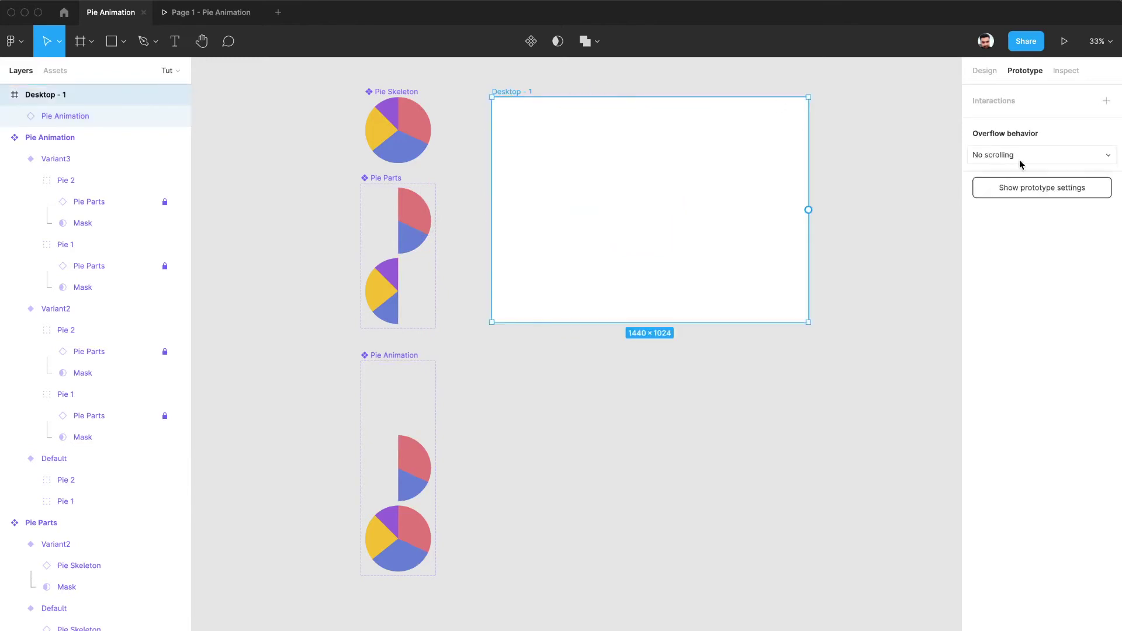
pyautogui.click(1066, 46)
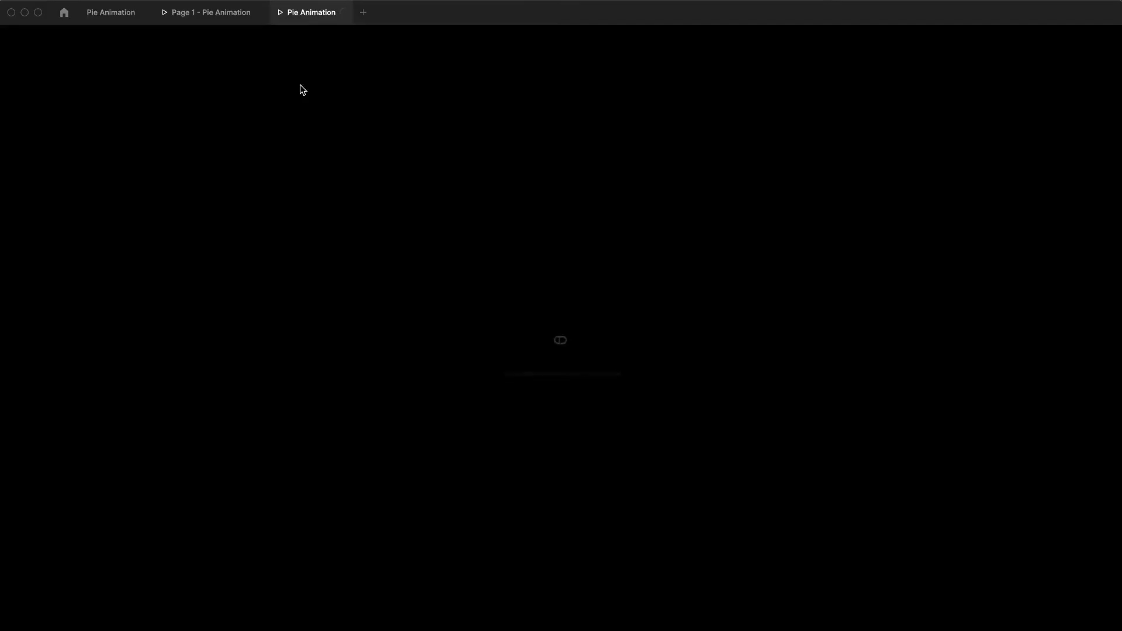
pyautogui.click(260, 12)
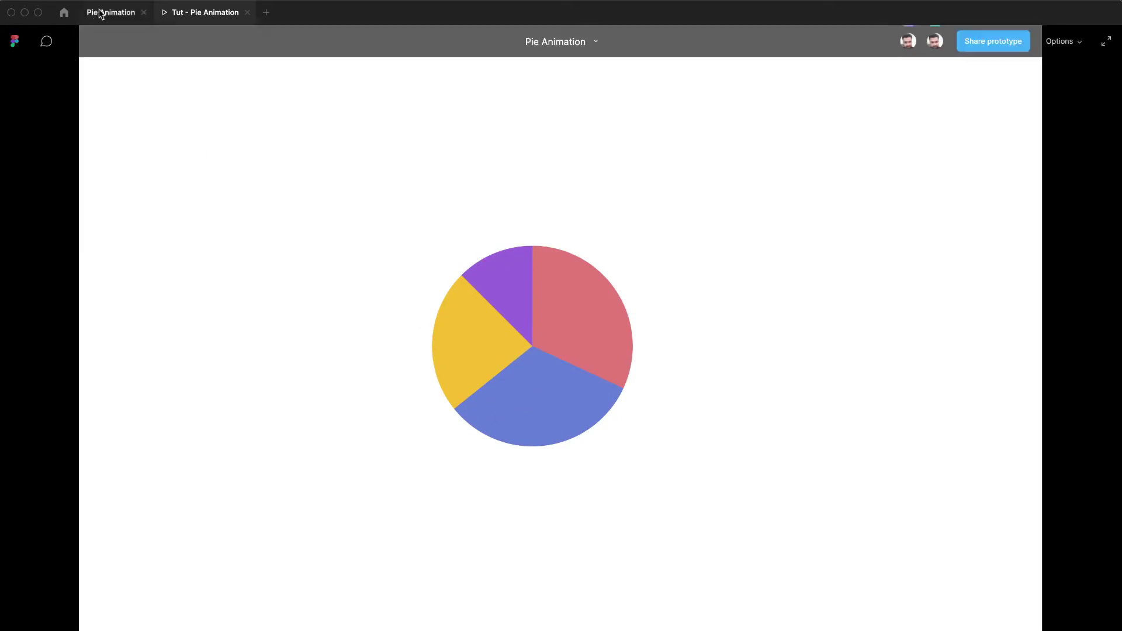
# Return to the design file and try rotating the Mask inside Variant2's Pie 2 to test the reveal direction.
pyautogui.click(117, 12)
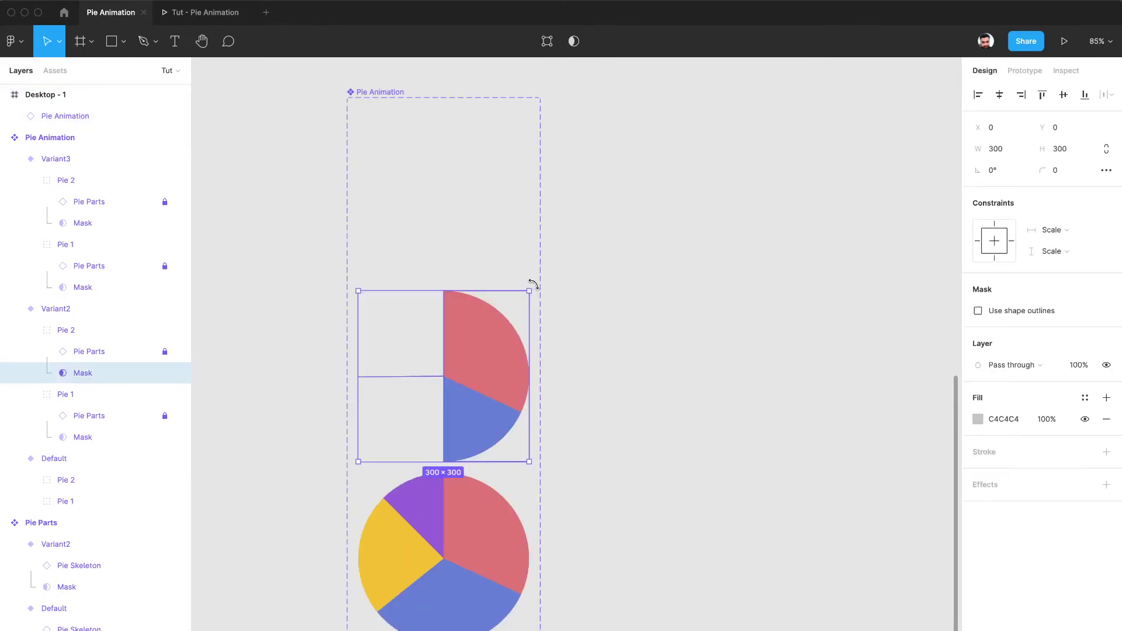
pyautogui.moveTo(533, 284); pyautogui.dragTo(433, 408)
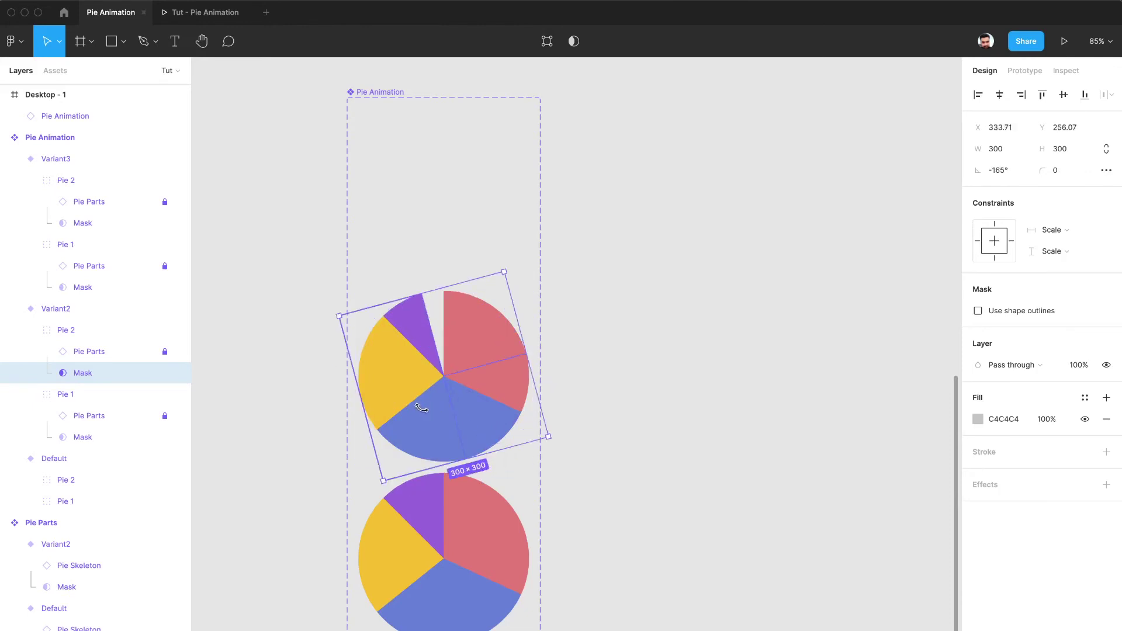
pyautogui.moveTo(421, 408); pyautogui.dragTo(402, 374)
# Set the rotation of the Mask inside Pie 2 of Variant3 to -179.99°.
pyautogui.click(456, 528)
pyautogui.scroll(-2, 456, 528)
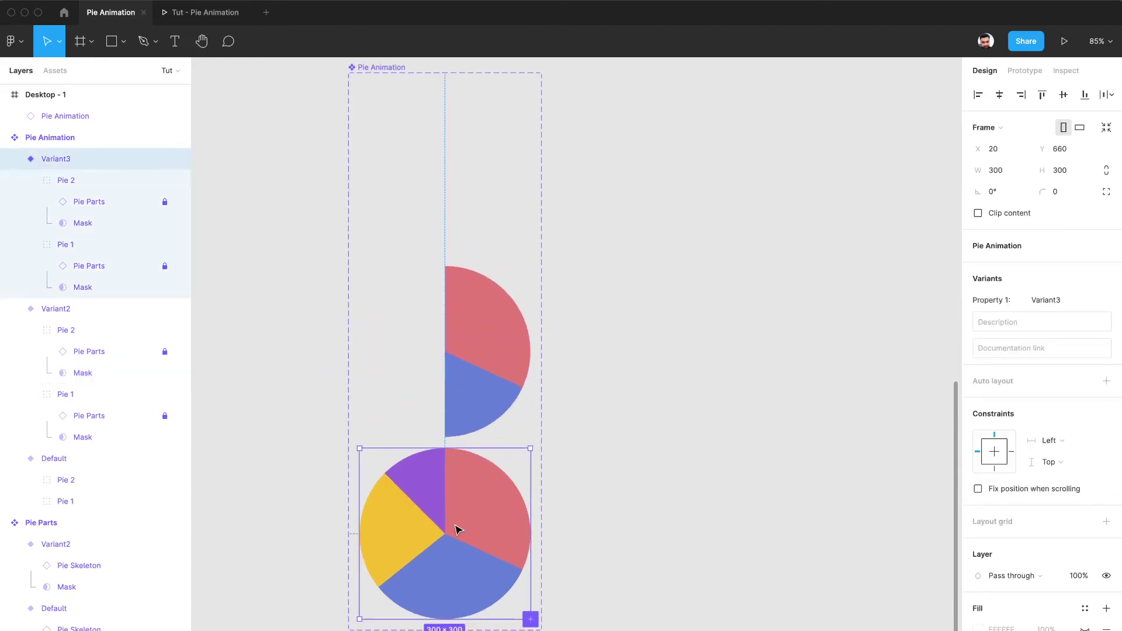
pyautogui.click(81, 227)
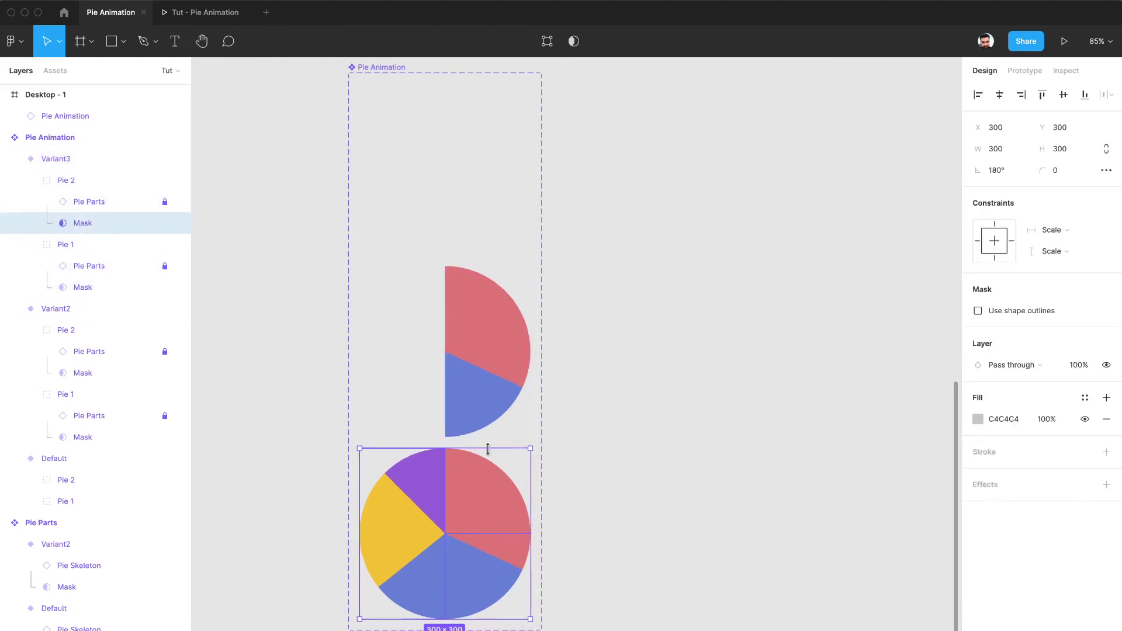
pyautogui.click(995, 178)
pyautogui.write('-179.99')
pyautogui.press('Return')
pyautogui.click(731, 209)
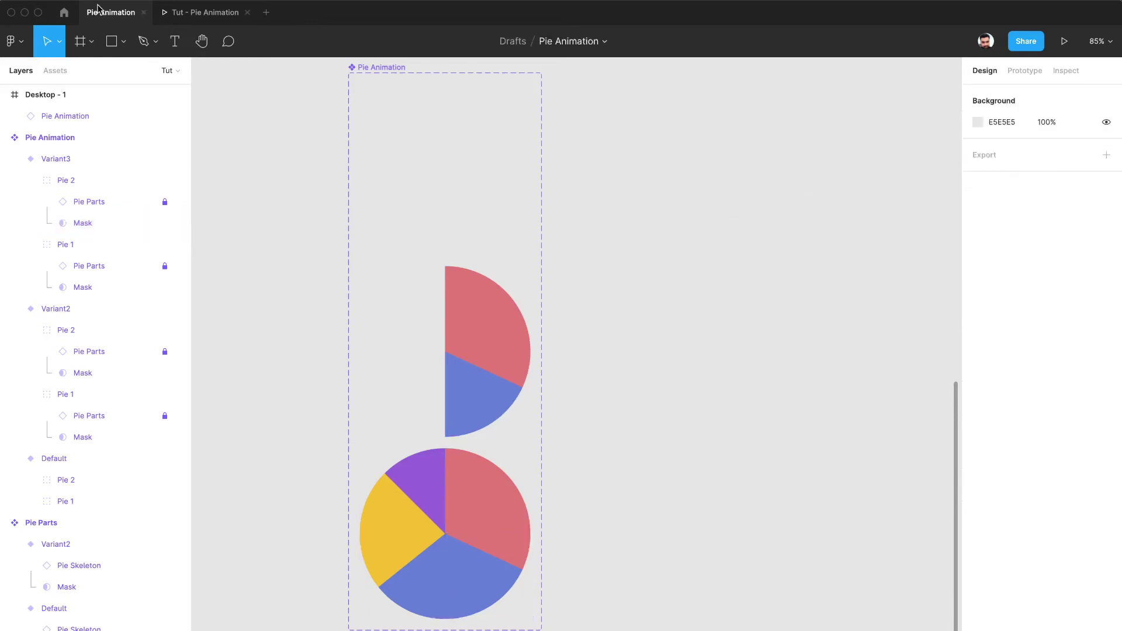
# Preview the pie animation in the Tut - Pie Animation prototype, and return to the design file.
pyautogui.click(182, 15)
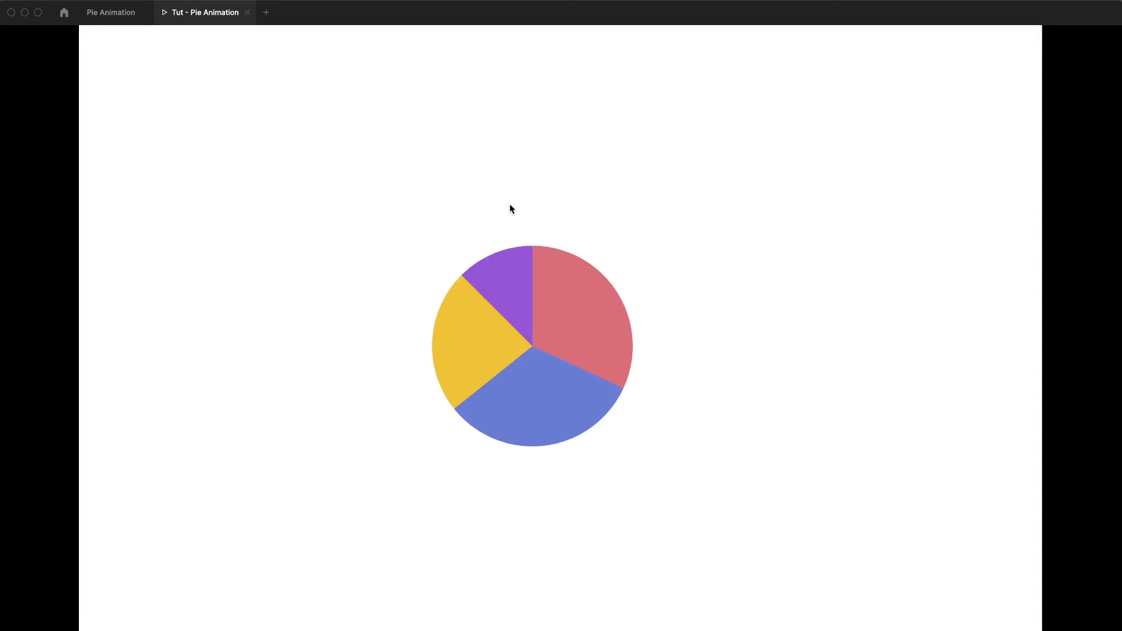
pyautogui.hotkey('ctrl', 'Tab')
pyautogui.scroll(2, 691, 241)
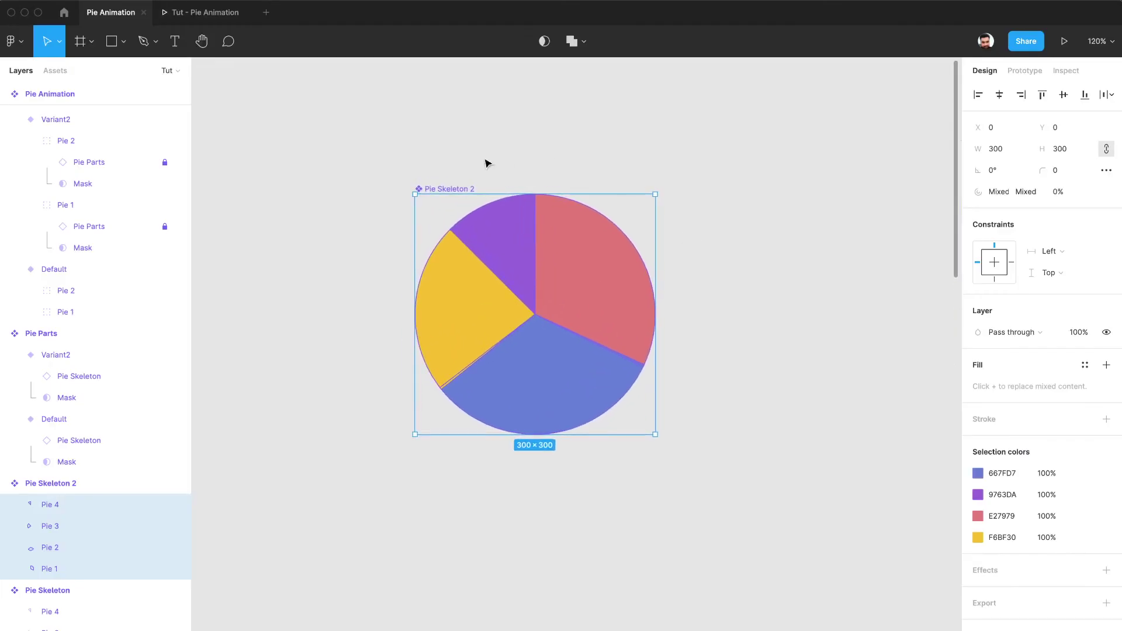
pyautogui.click(465, 175)
pyautogui.click(461, 191)
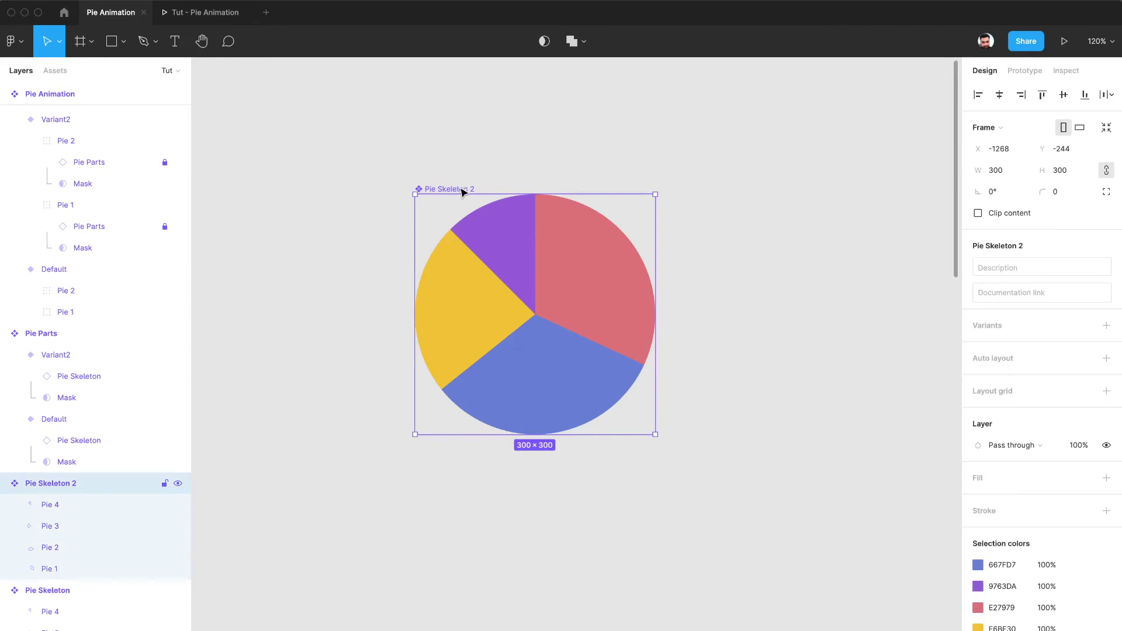
pyautogui.click(503, 289)
pyautogui.press('Escape')
pyautogui.click(532, 162)
pyautogui.click(458, 188)
pyautogui.scroll(2, 463, 193)
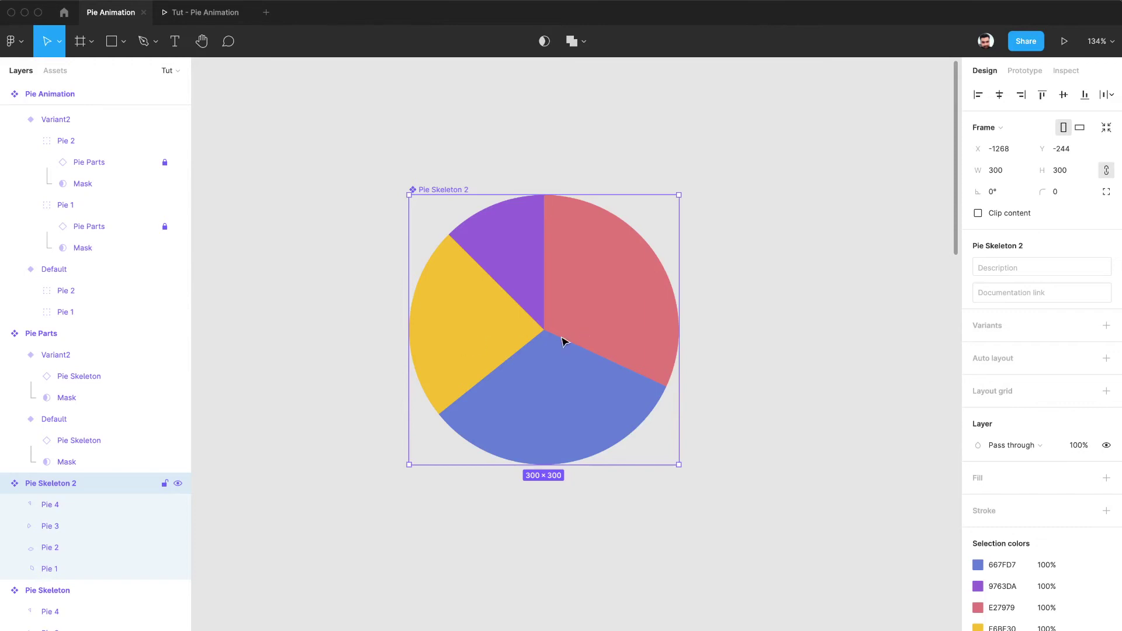
# Shrink all four slices of Pie Skeleton 2 around their shared centre to 30 × 30 and set their opacity to 0%.
pyautogui.click(534, 308)
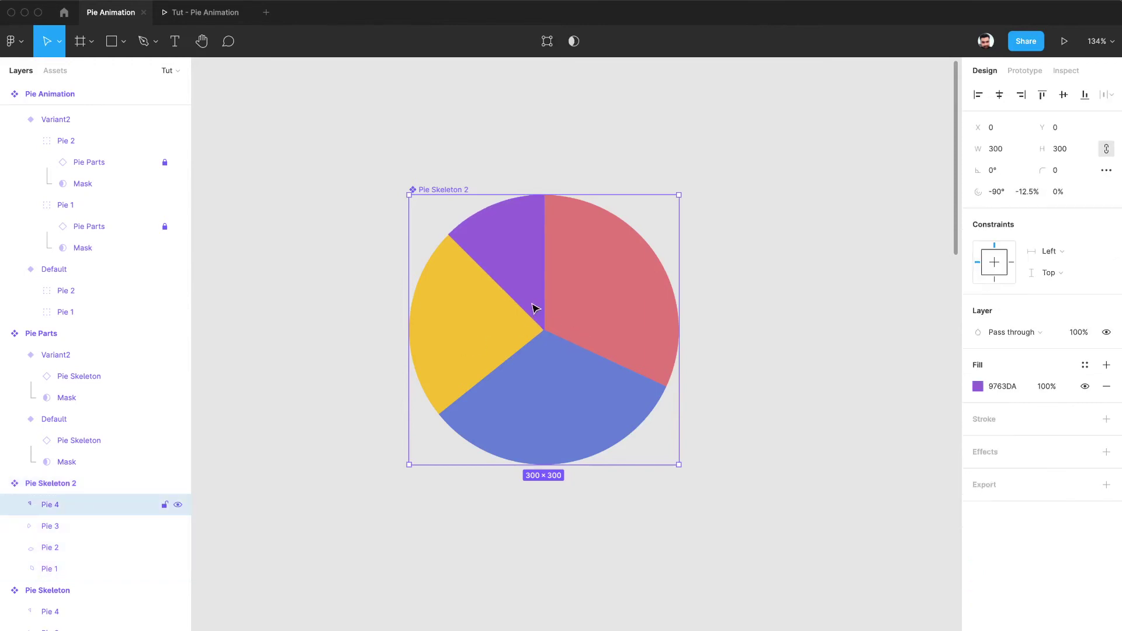
pyautogui.keyDown('shift'); pyautogui.click(522, 321); pyautogui.keyUp('shift')
pyautogui.keyDown('shift'); pyautogui.click(564, 393); pyautogui.keyUp('shift')
pyautogui.keyDown('shift'); pyautogui.click(608, 313); pyautogui.keyUp('shift')
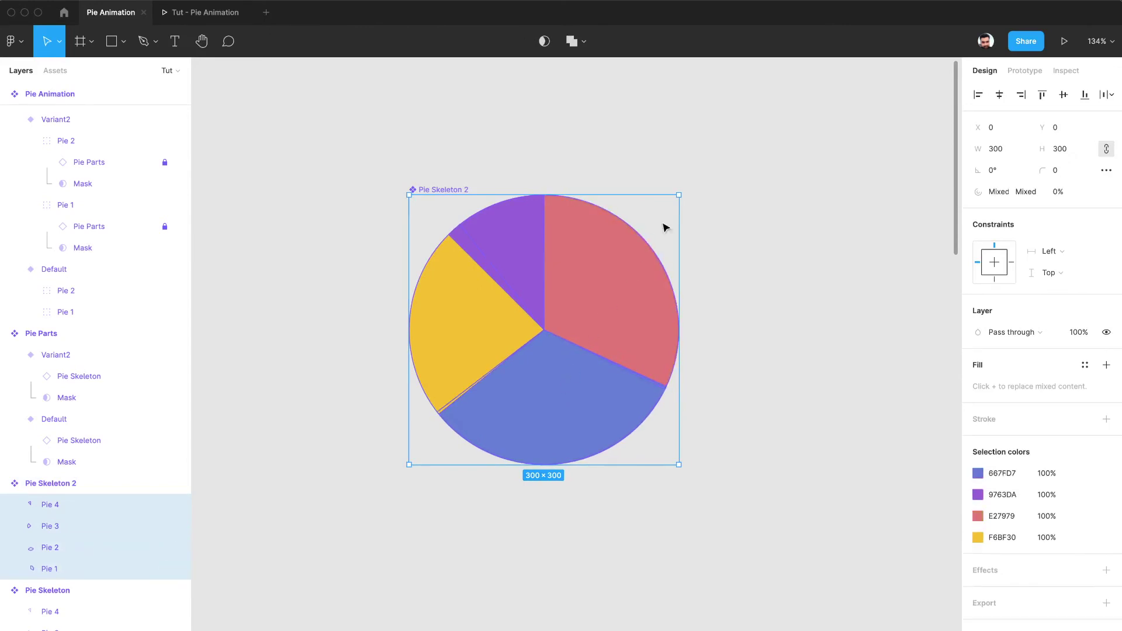
pyautogui.moveTo(677, 196); pyautogui.dragTo(552, 317)
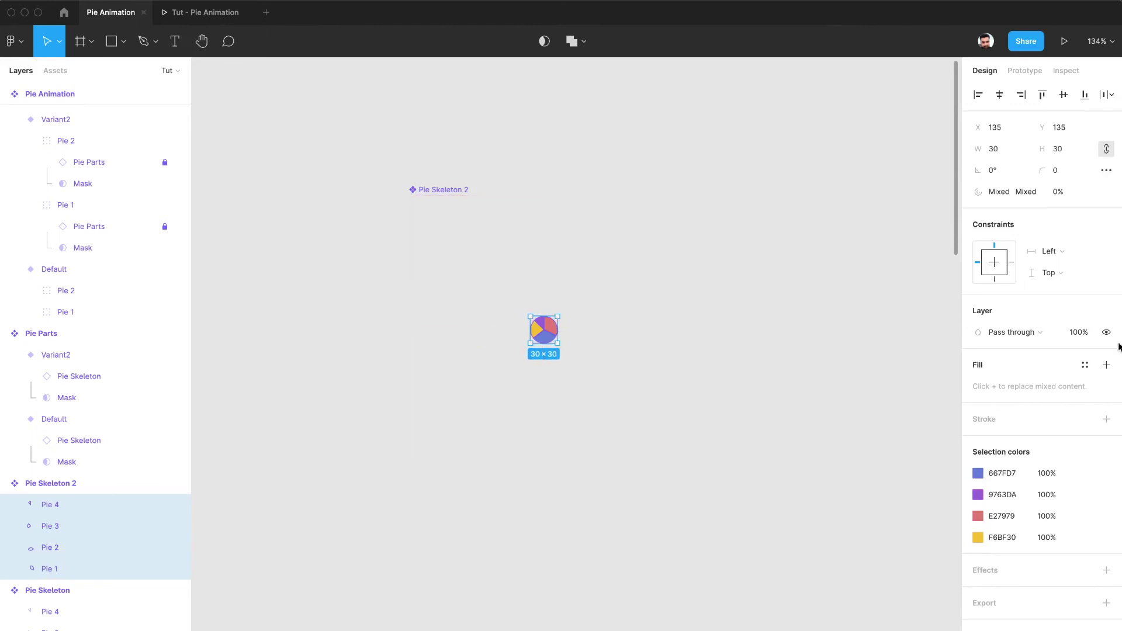
pyautogui.click(1076, 338)
pyautogui.write('0')
pyautogui.press('Return')
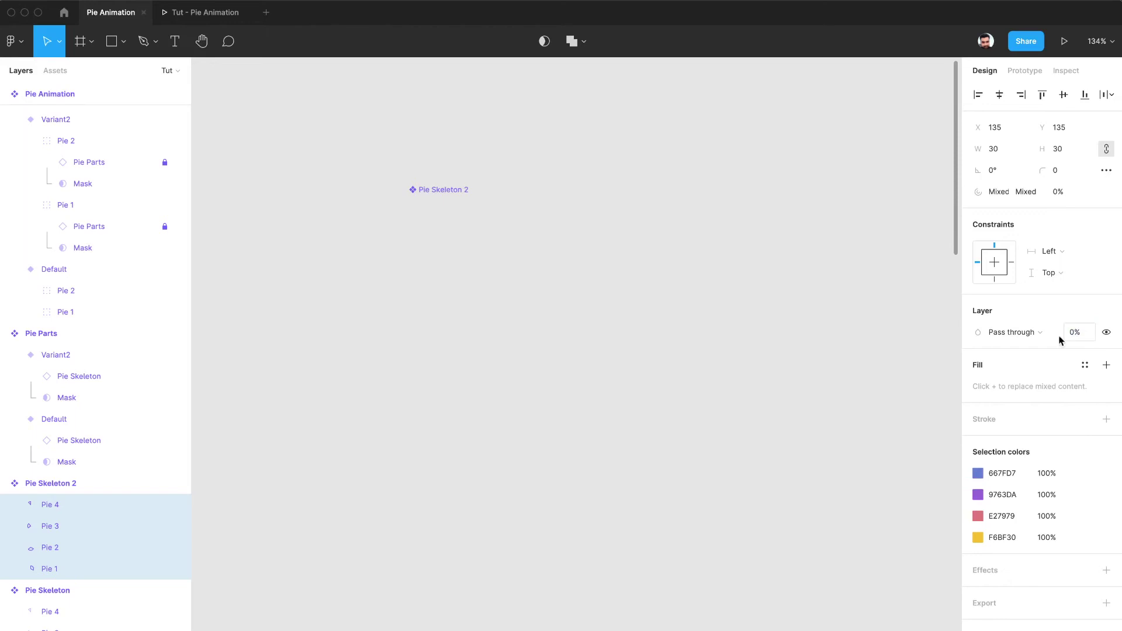
# Add a variant to Pie Skeleton 2, then set its Pie 1 slice to 100% opacity and enlarge it to 300 × 300.
pyautogui.click(468, 190)
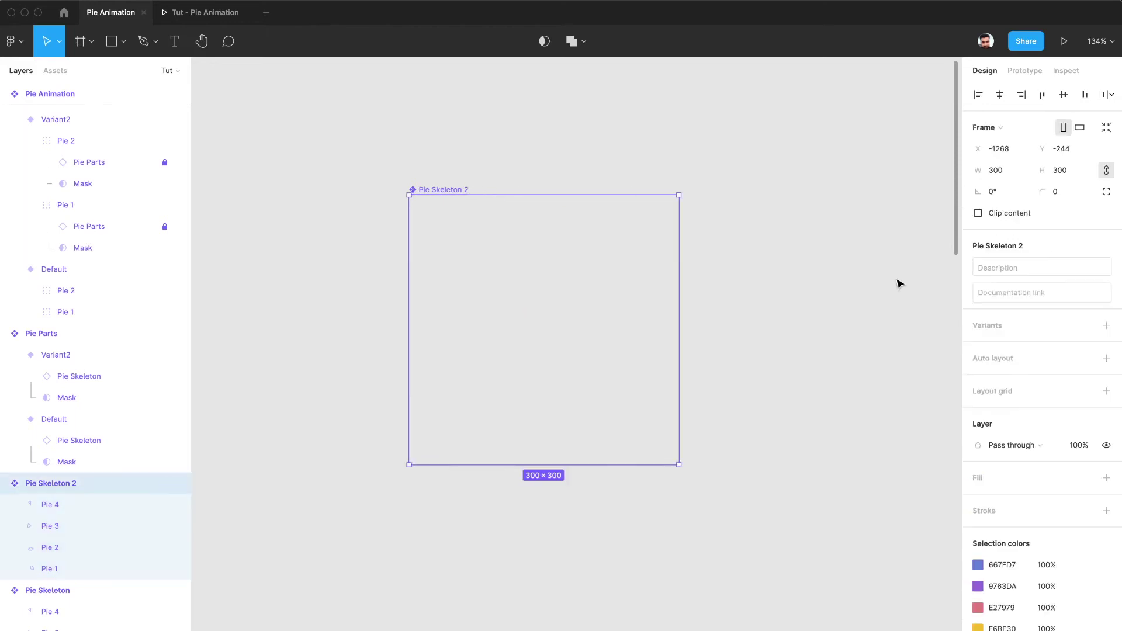
pyautogui.click(1106, 326)
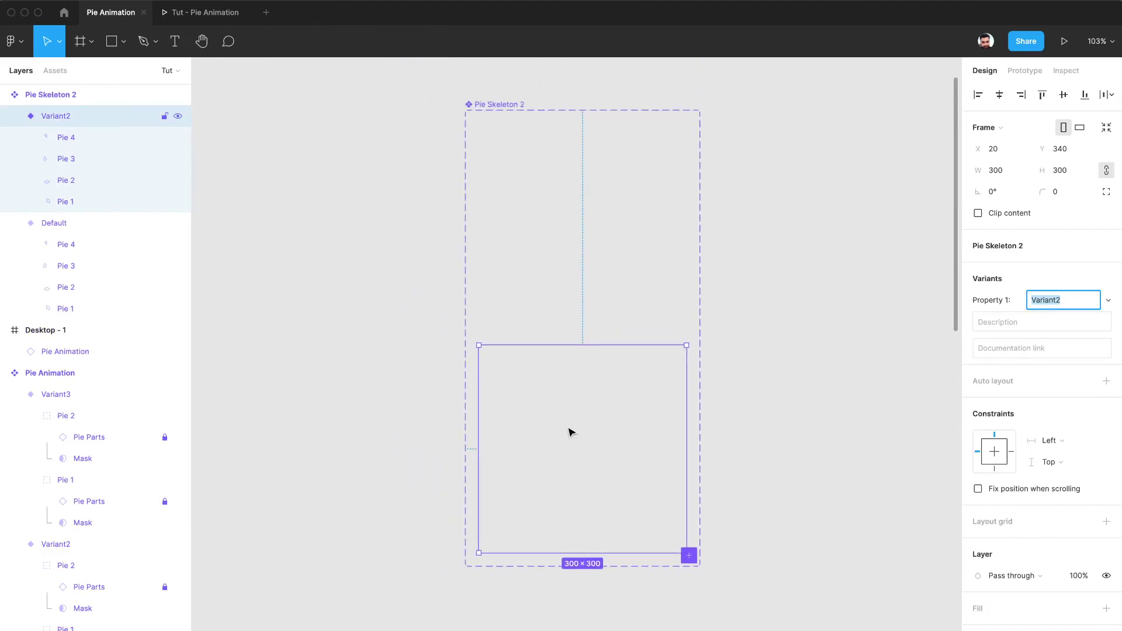
pyautogui.click(75, 205)
pyautogui.click(1085, 337)
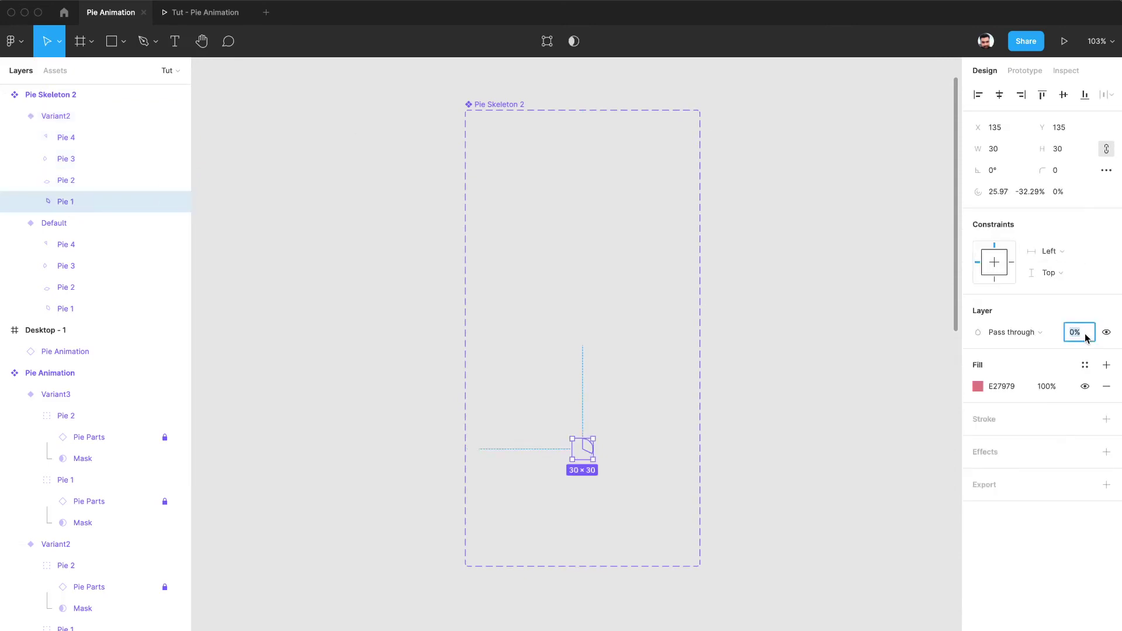
pyautogui.press('Left')
pyautogui.press('Return')
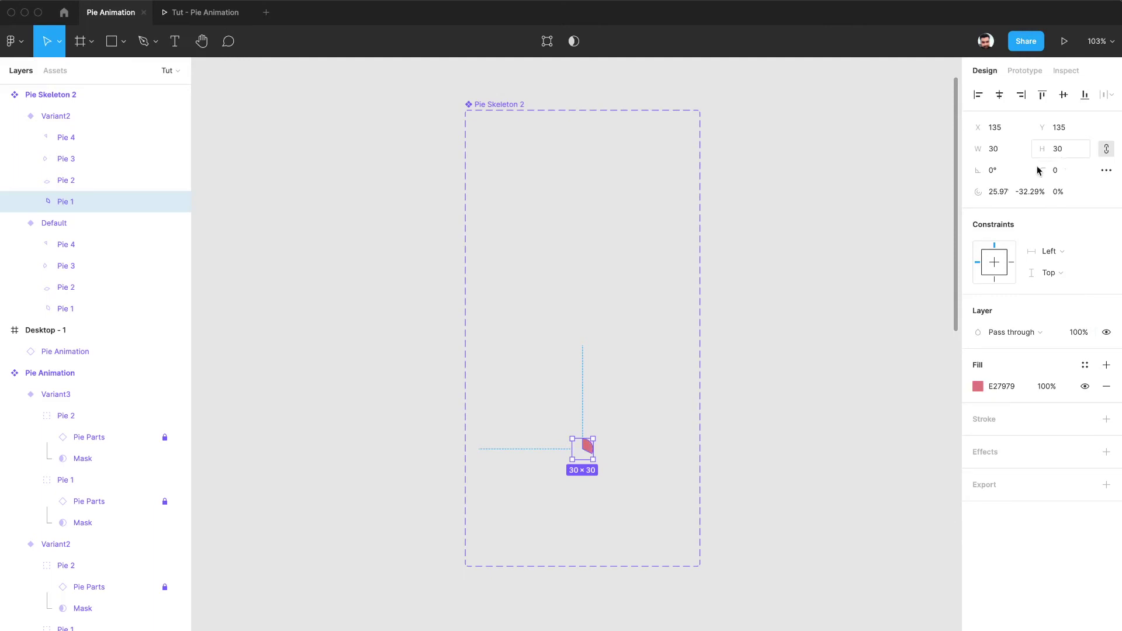
pyautogui.moveTo(594, 437); pyautogui.dragTo(685, 348)
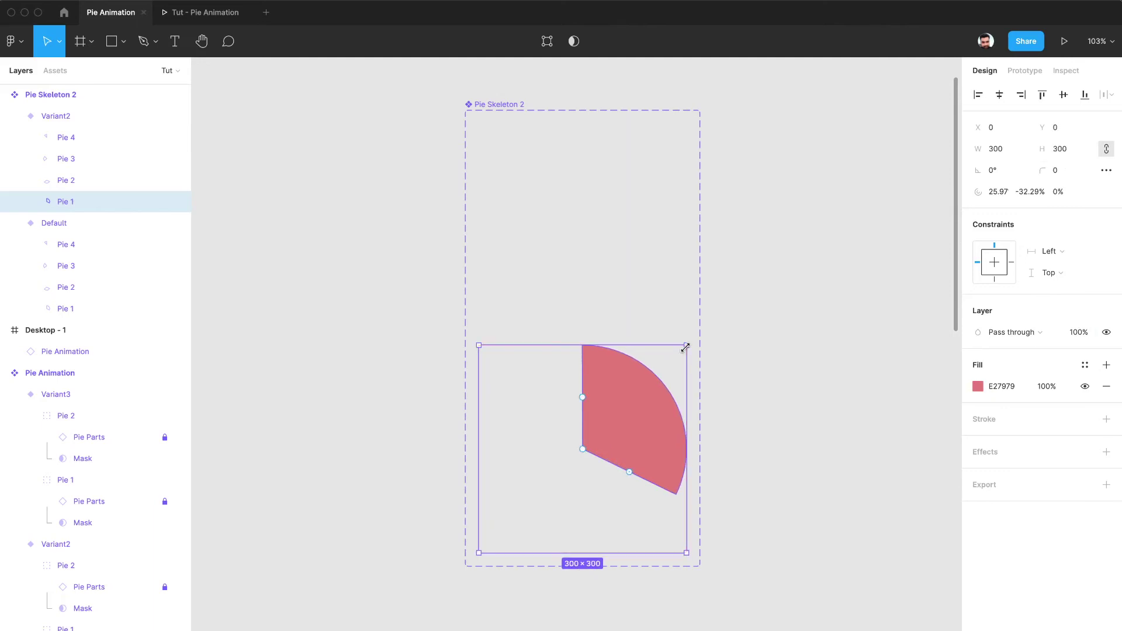
# Duplicate Variant2 of Pie Skeleton 2 and, in the copy, set Pie 2 to 100% opacity and enlarge it to 300 × 300.
pyautogui.click(609, 485)
pyautogui.press('super+d')
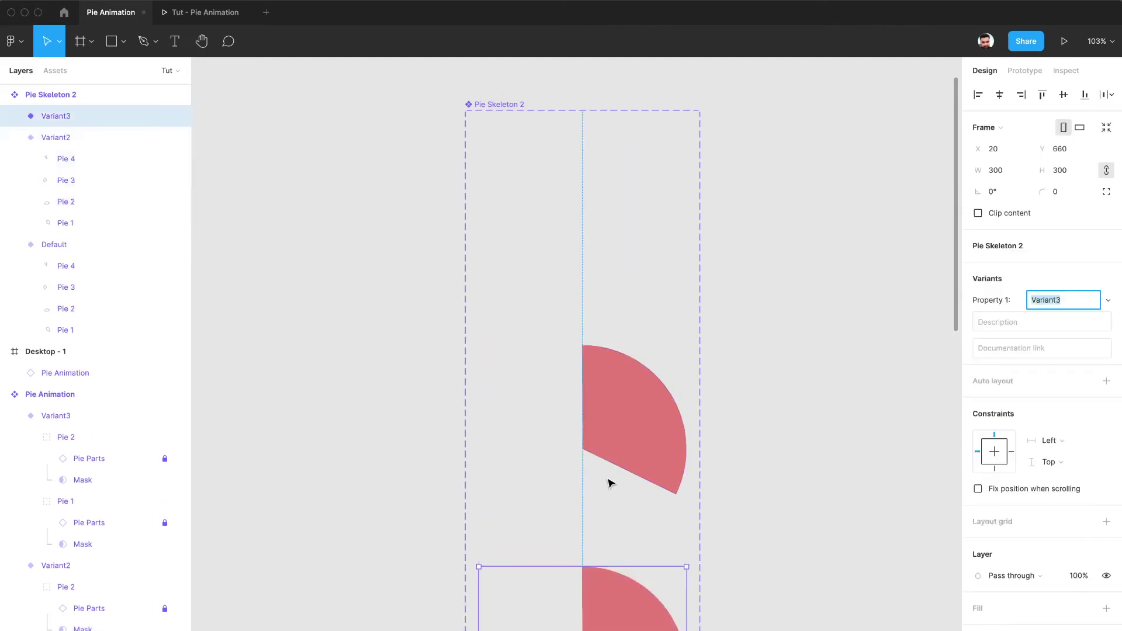
pyautogui.scroll(-5, 608, 483)
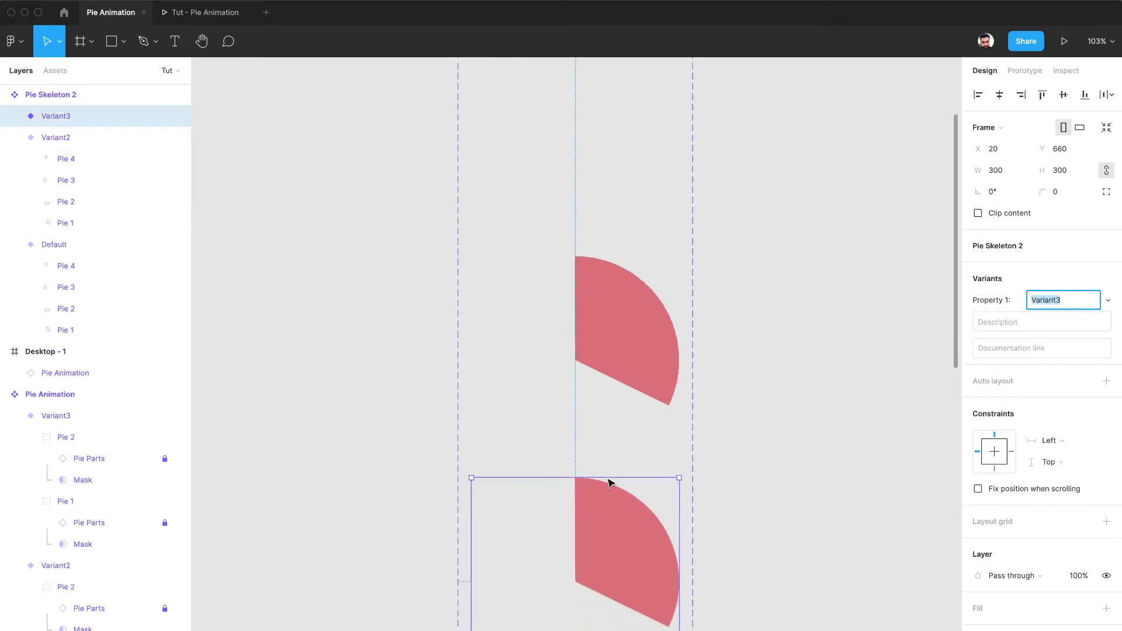
pyautogui.click(15, 116)
pyautogui.click(70, 181)
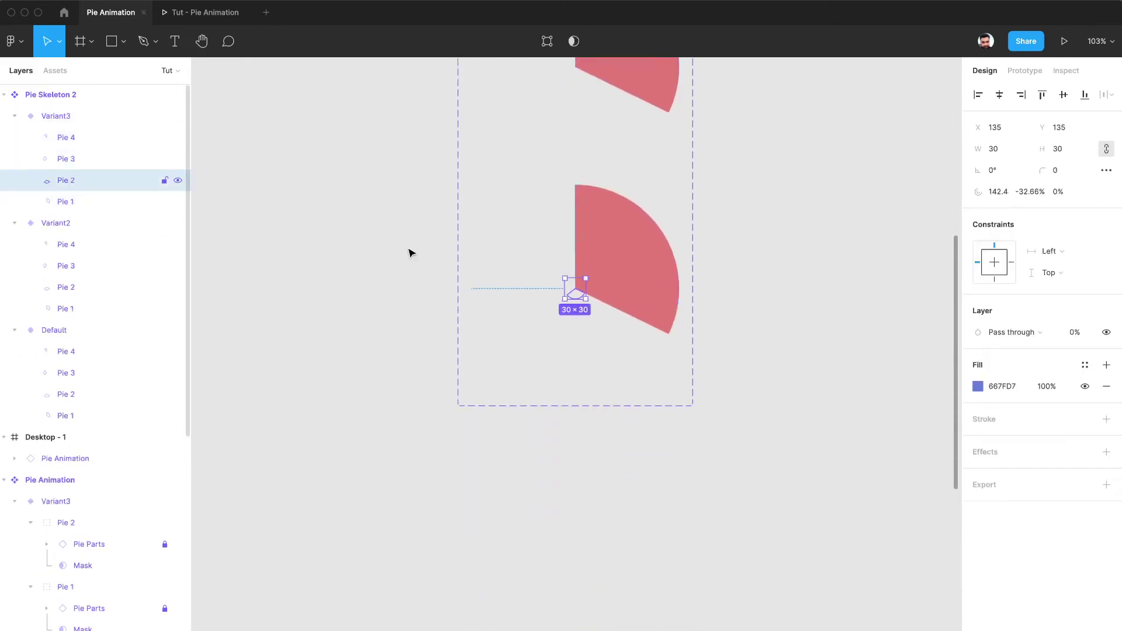
pyautogui.click(1074, 332)
pyautogui.write('0100')
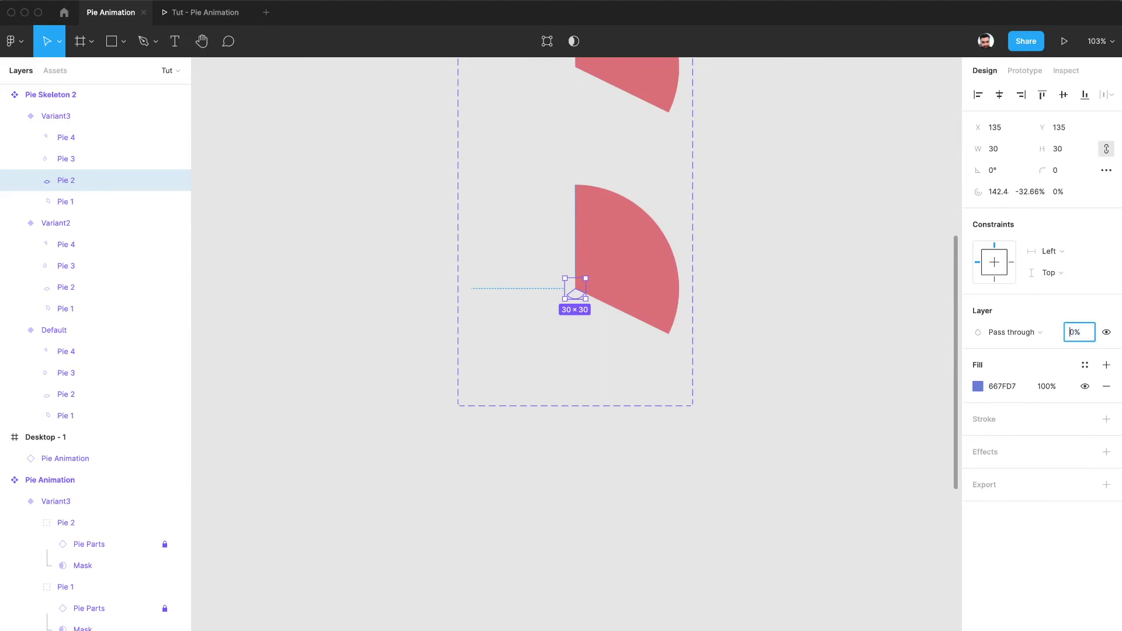
pyautogui.moveTo(586, 298); pyautogui.dragTo(678, 391)
# Duplicate Variant3 of Pie Skeleton 2 and, in the copy, enlarge Pie 3 to 300 × 300 and set its opacity to 100%.
pyautogui.click(672, 366)
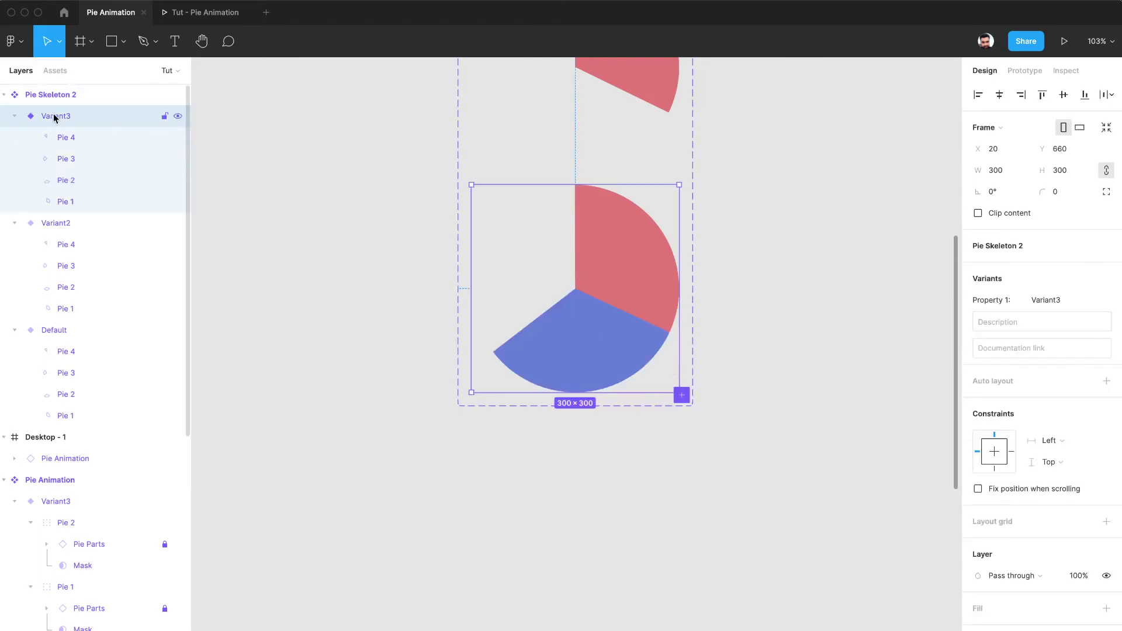
pyautogui.press('super+d')
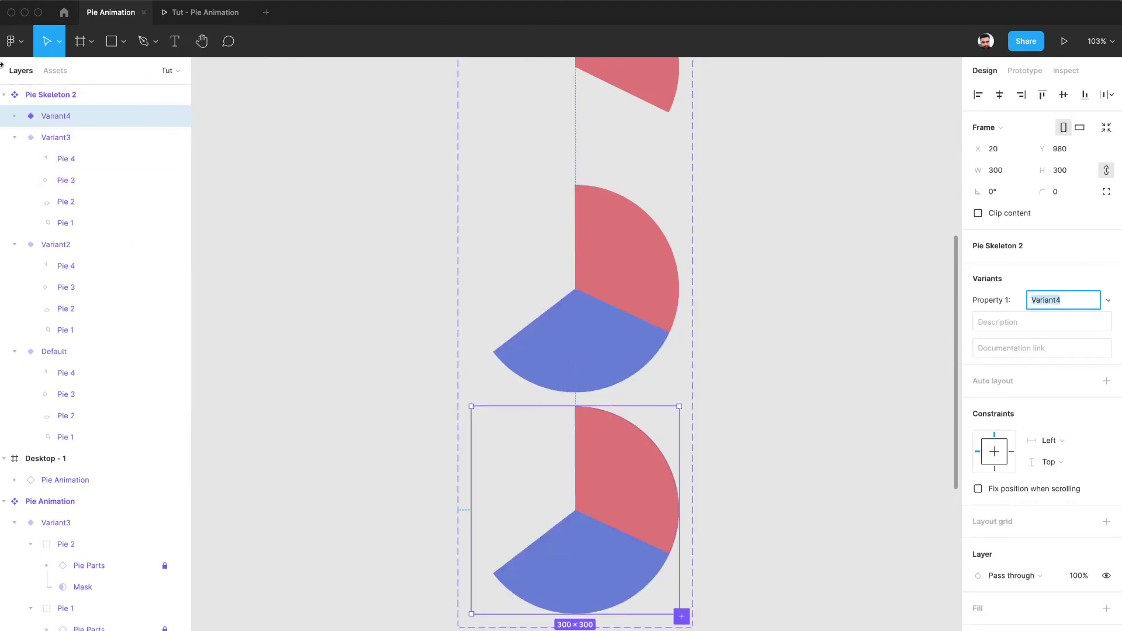
pyautogui.click(15, 116)
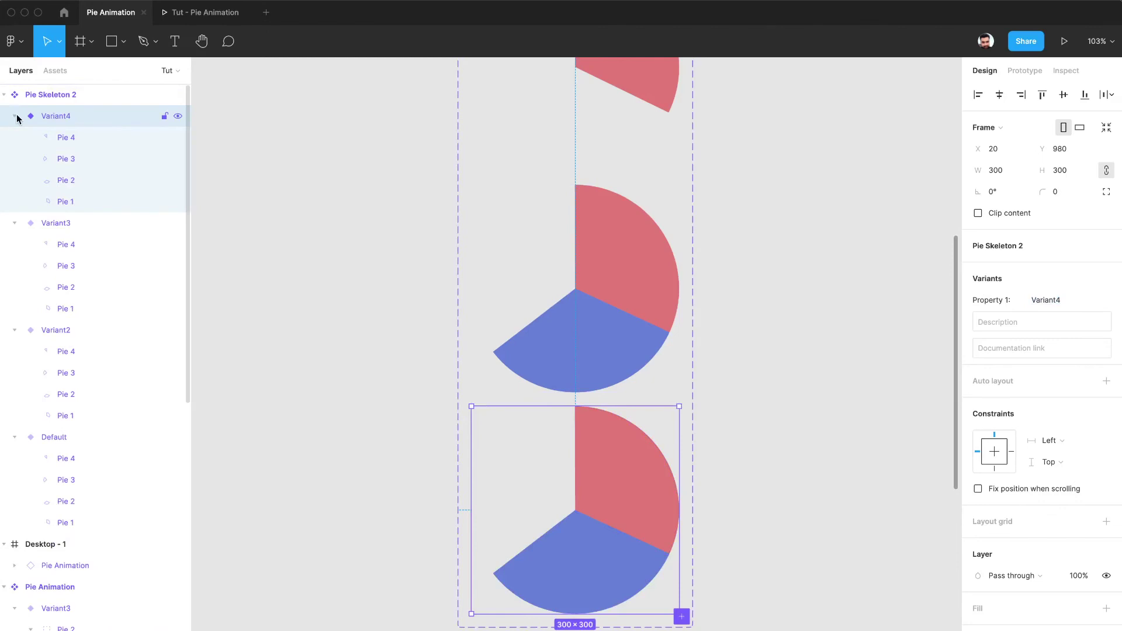
pyautogui.click(76, 159)
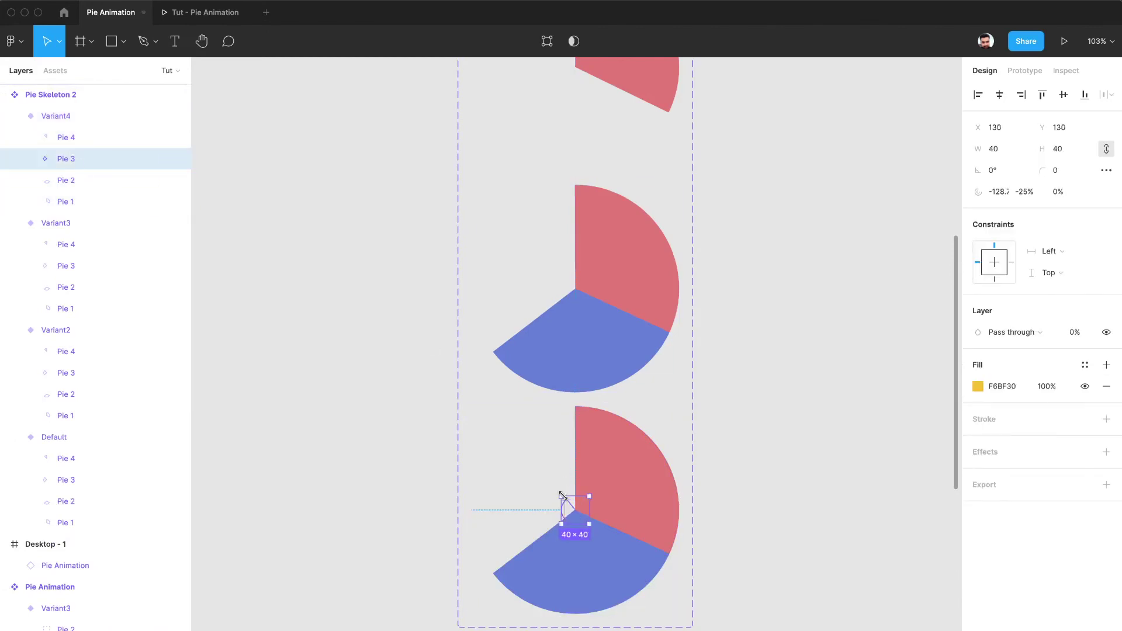
pyautogui.moveTo(562, 495); pyautogui.dragTo(503, 407)
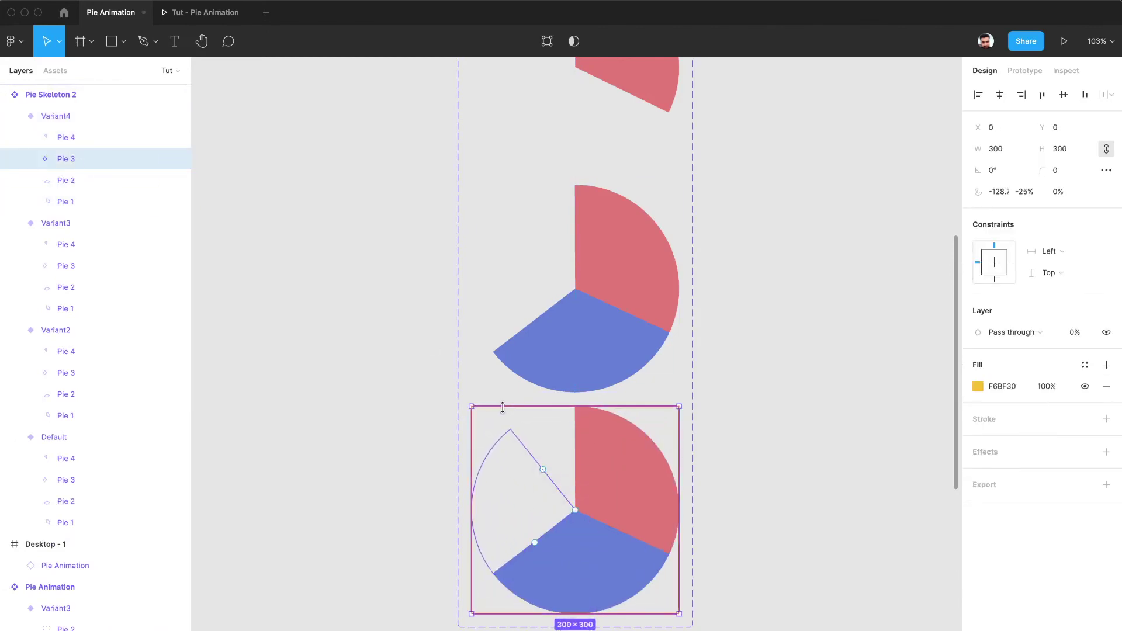
pyautogui.click(1073, 332)
pyautogui.write('1')
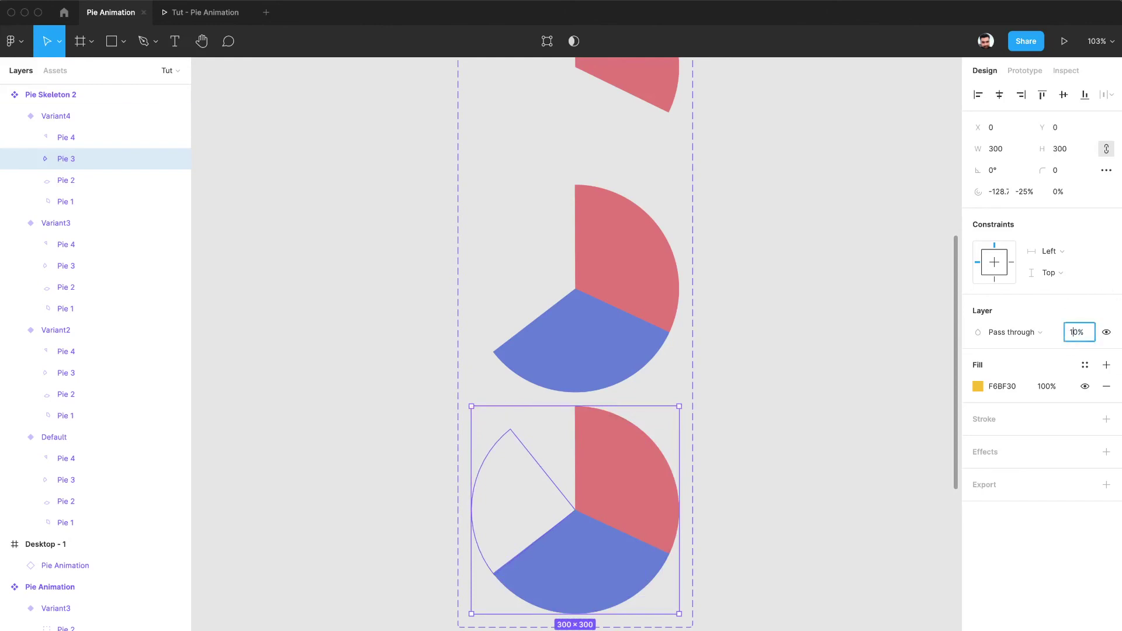
pyautogui.write('0')
pyautogui.press('Return')
# Duplicate Variant4 of Pie Skeleton 2 and expand the new variant's layers.
pyautogui.click(65, 138)
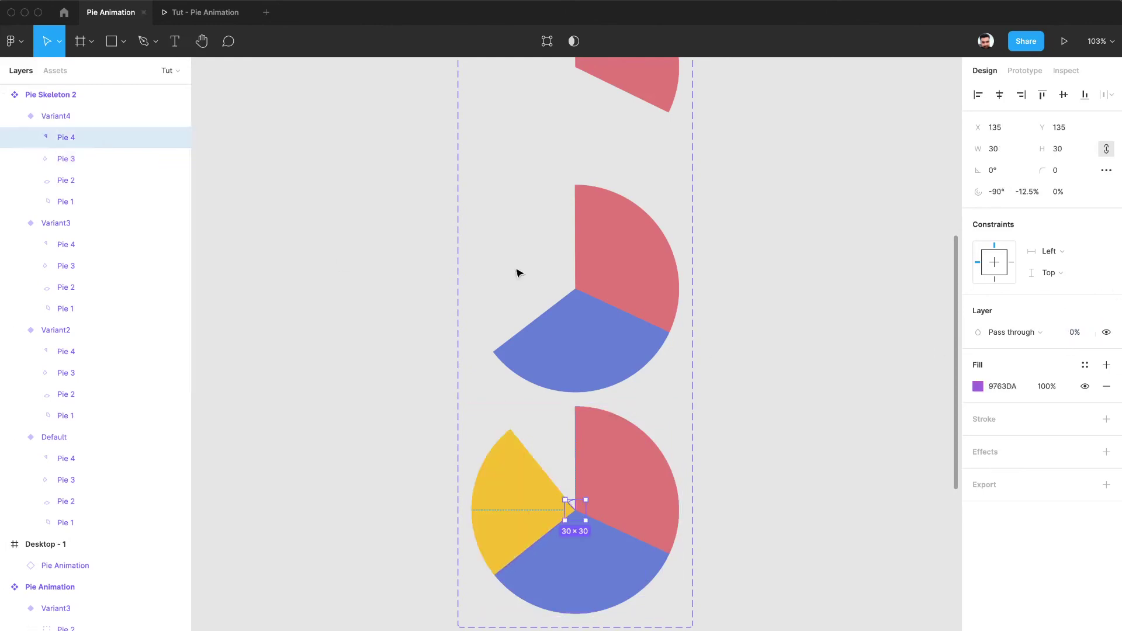
pyautogui.click(619, 359)
pyautogui.click(611, 453)
pyautogui.press('super+d')
pyautogui.scroll(-1, 611, 453)
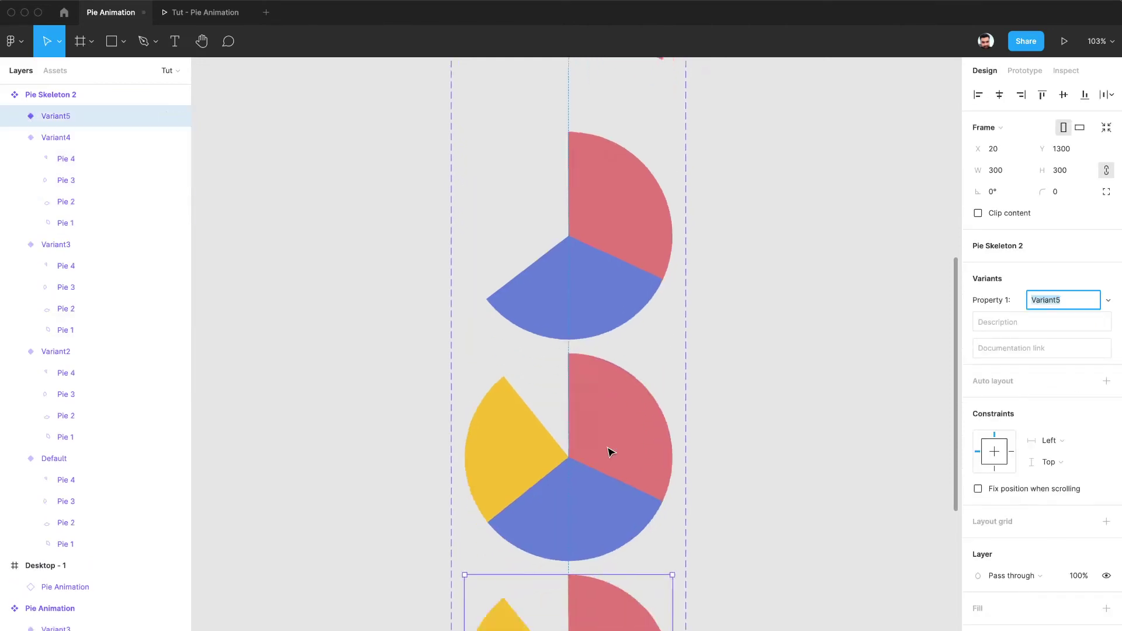
pyautogui.scroll(-5, 590, 404)
pyautogui.click(14, 116)
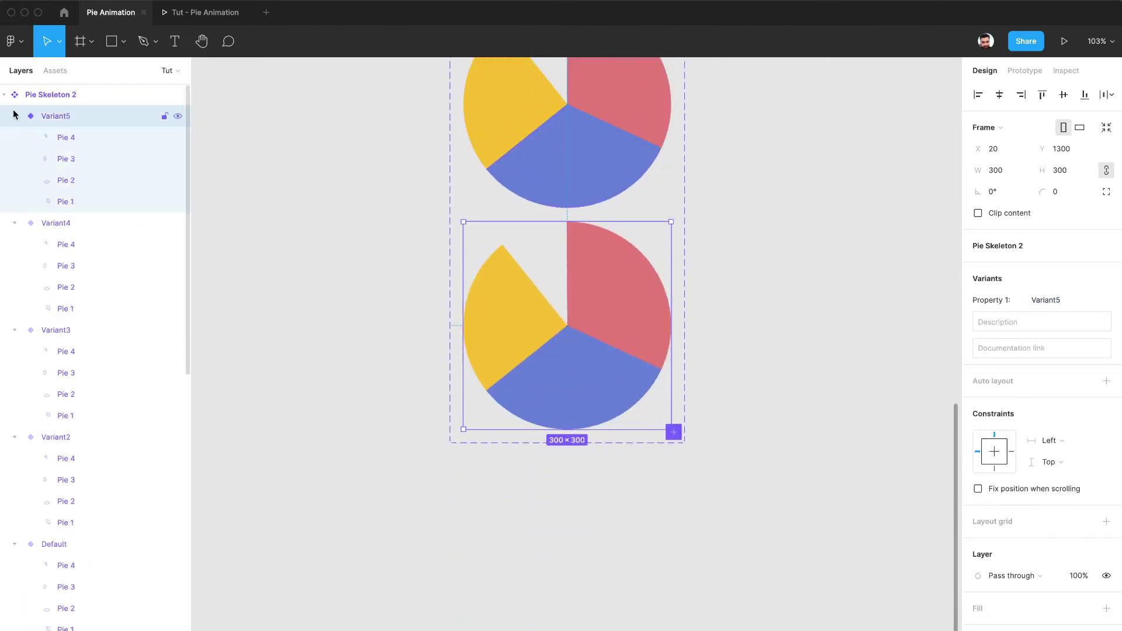
# Enlarge Pie 4 in Variant5 of Pie Skeleton 2 to 300 × 300 and set its opacity to 100%.
pyautogui.click(73, 136)
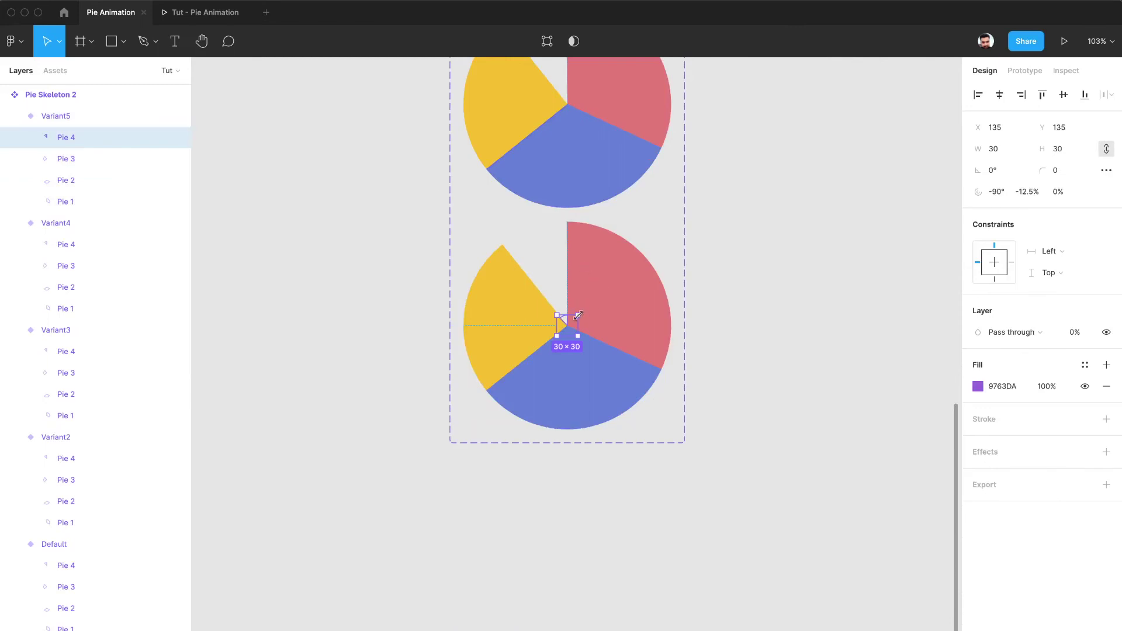
pyautogui.moveTo(579, 316); pyautogui.dragTo(583, 252)
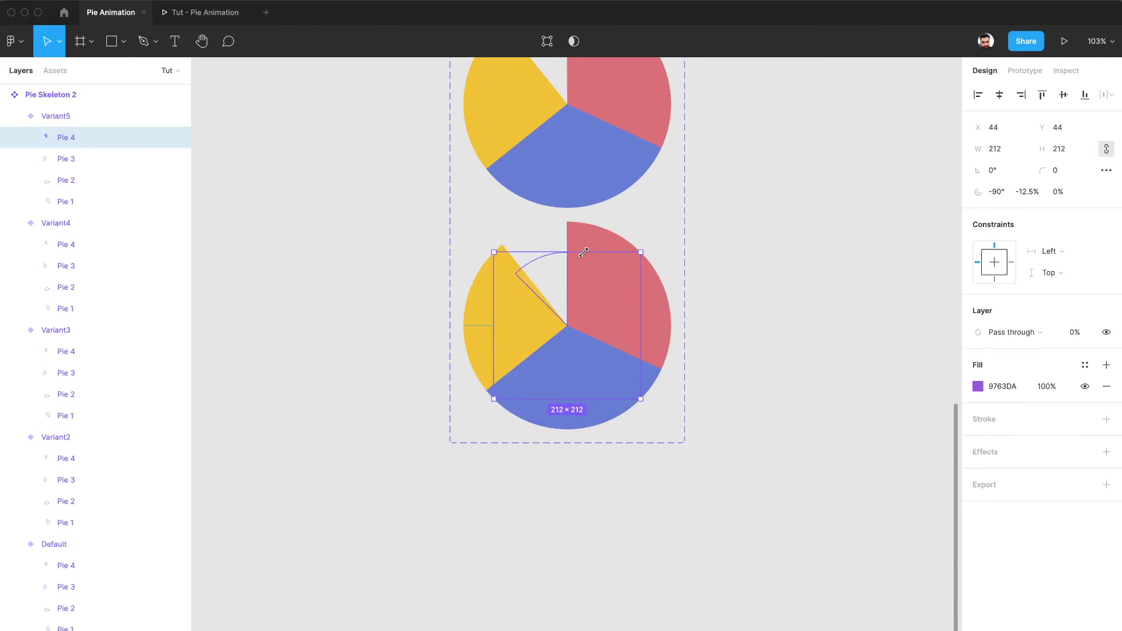
pyautogui.moveTo(583, 253); pyautogui.dragTo(609, 223)
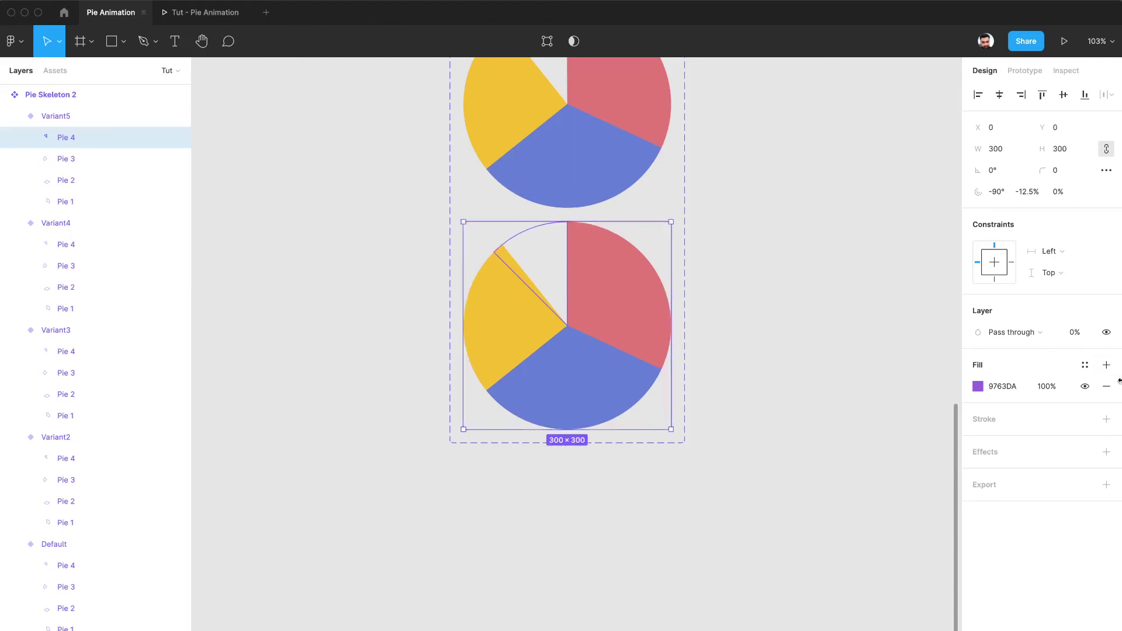
pyautogui.click(1071, 332)
pyautogui.write('10')
pyautogui.press('Return')
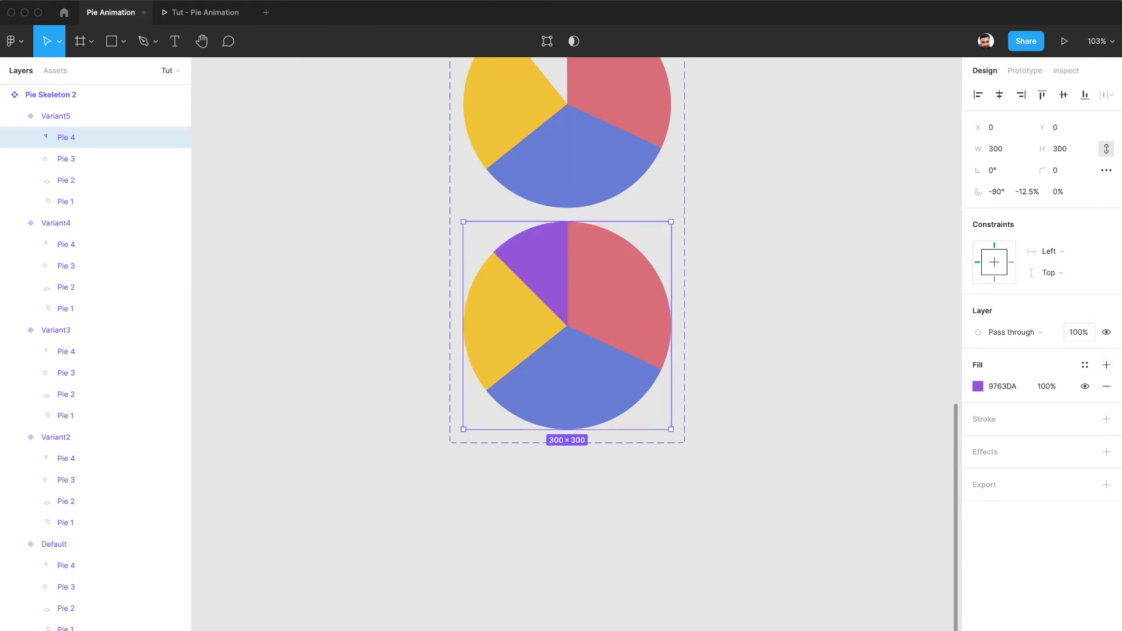
# Link the Default variant of Pie Skeleton 2 to Variant2 with a prototype connection.
pyautogui.click(870, 291)
pyautogui.scroll(-5, 870, 292)
pyautogui.scroll(3, 870, 293)
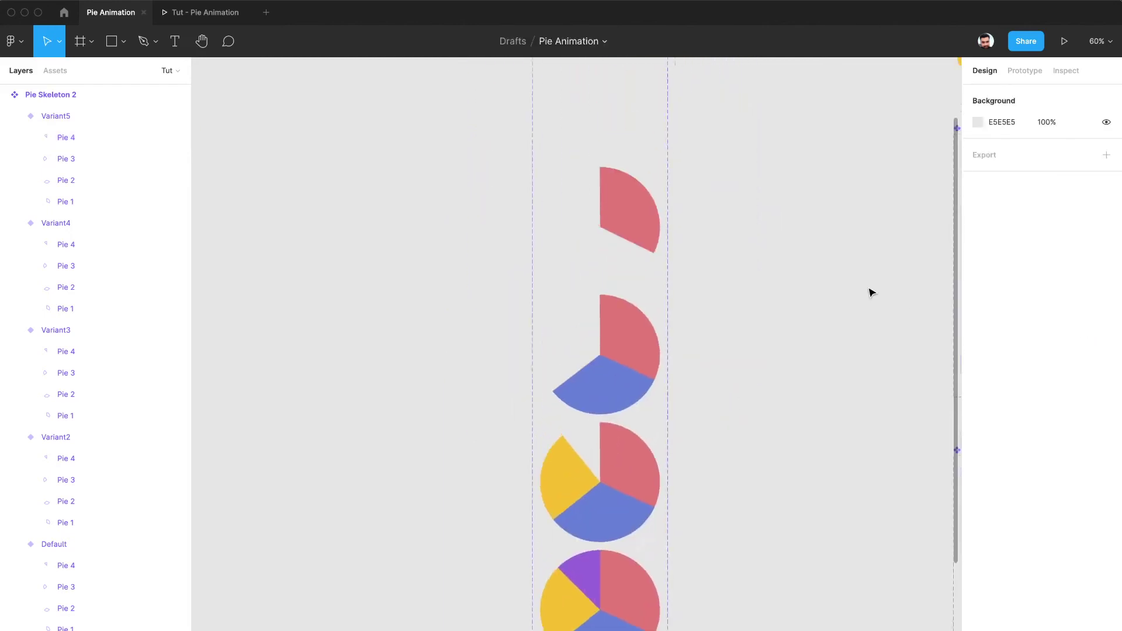
pyautogui.scroll(-3, 871, 292)
pyautogui.scroll(-1, 871, 292)
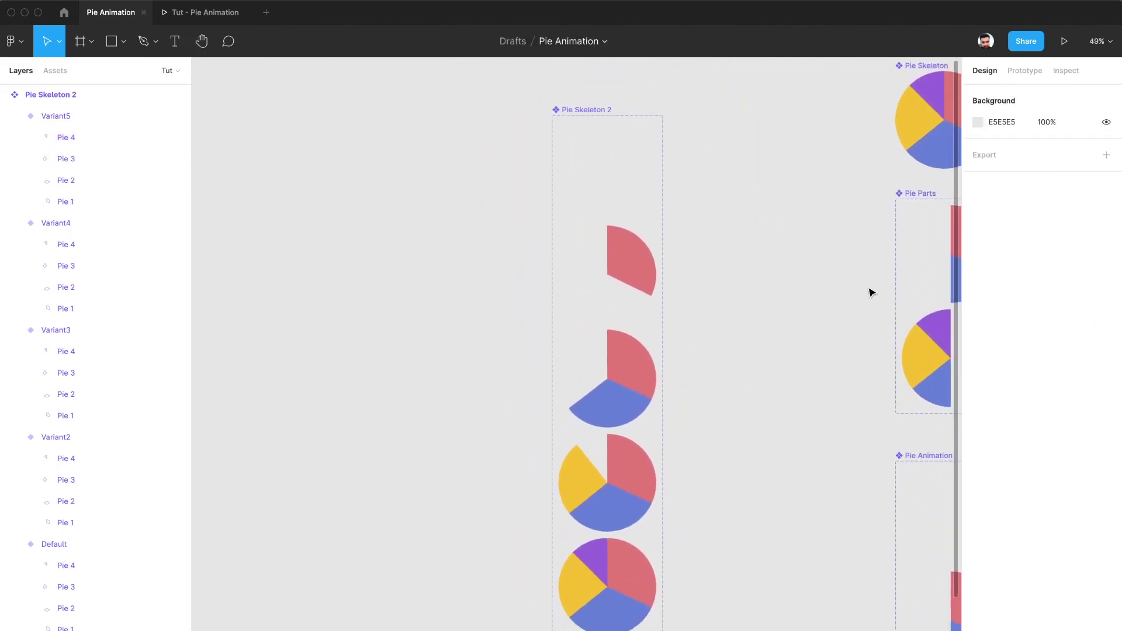
pyautogui.click(1026, 73)
pyautogui.click(639, 143)
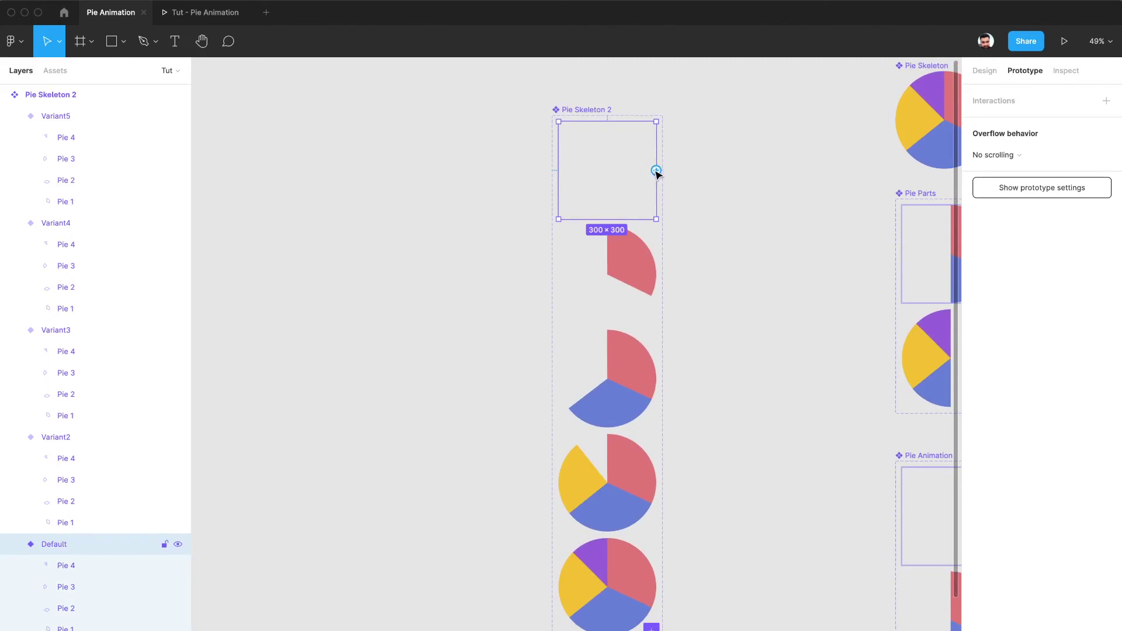
pyautogui.moveTo(656, 170); pyautogui.dragTo(608, 253)
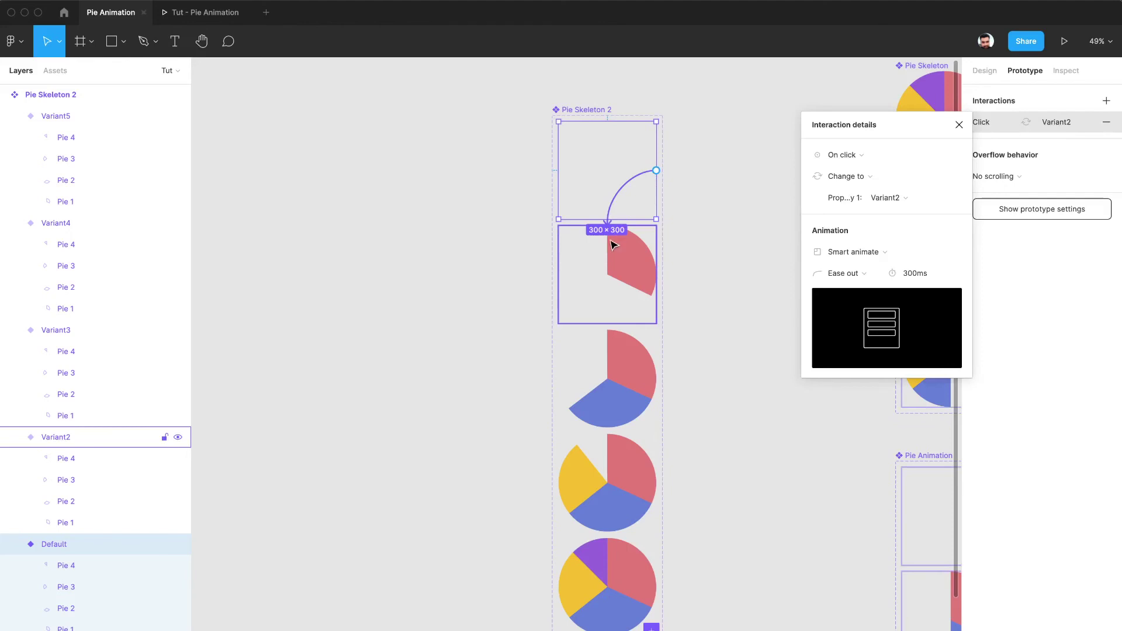
# Set the Default variant's interaction to trigger After delay with a delay of 1 ms.
pyautogui.click(864, 153)
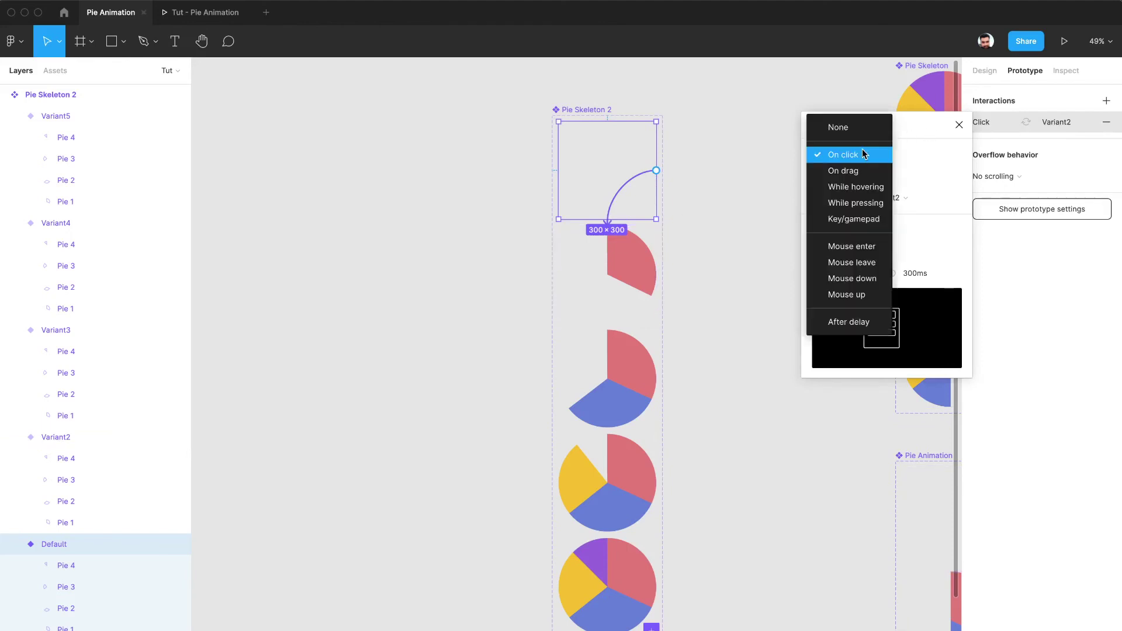
pyautogui.click(855, 323)
pyautogui.click(899, 155)
pyautogui.click(899, 155)
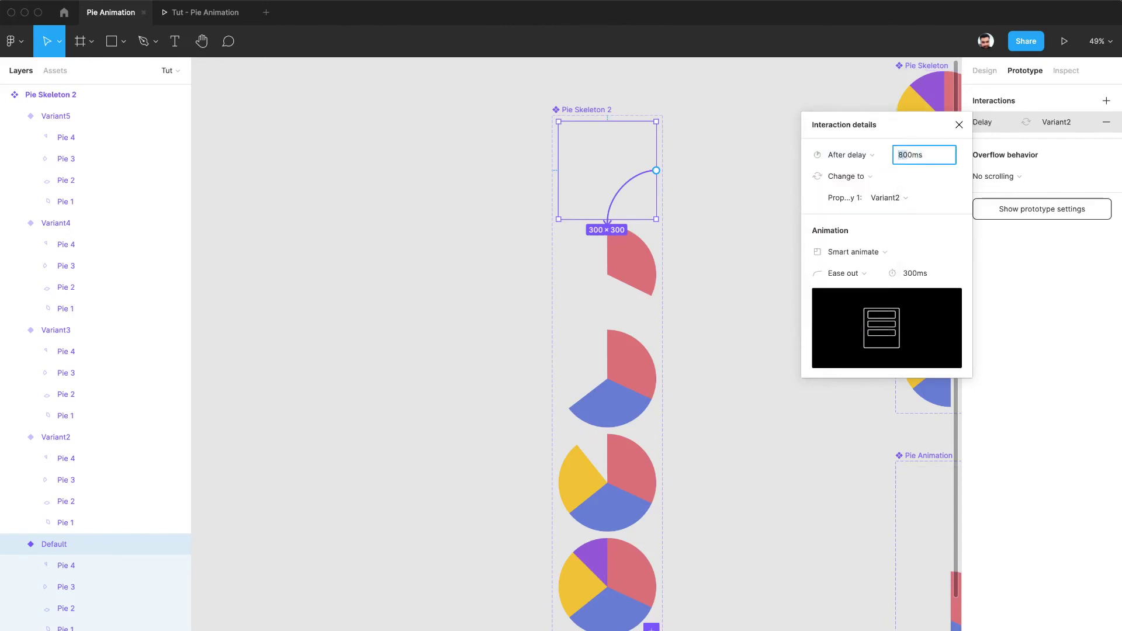
pyautogui.write('1')
pyautogui.press('Delete')
pyautogui.press('Return')
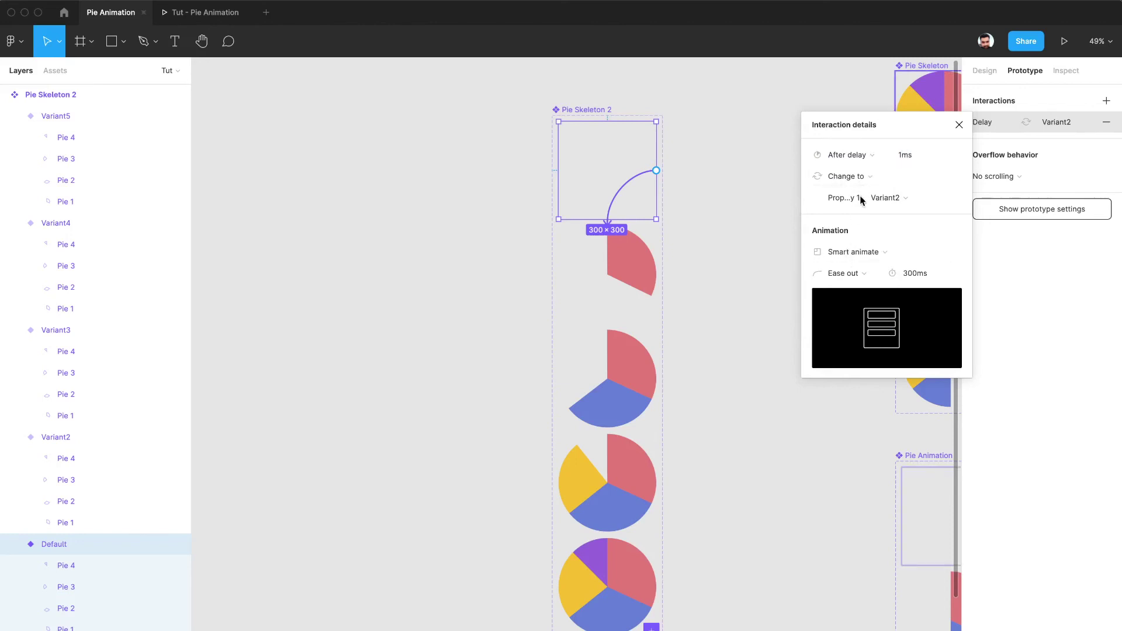
# Change the easing of the Default variant's Smart animate interaction in Pie Skeleton 2 to Custom.
pyautogui.click(858, 279)
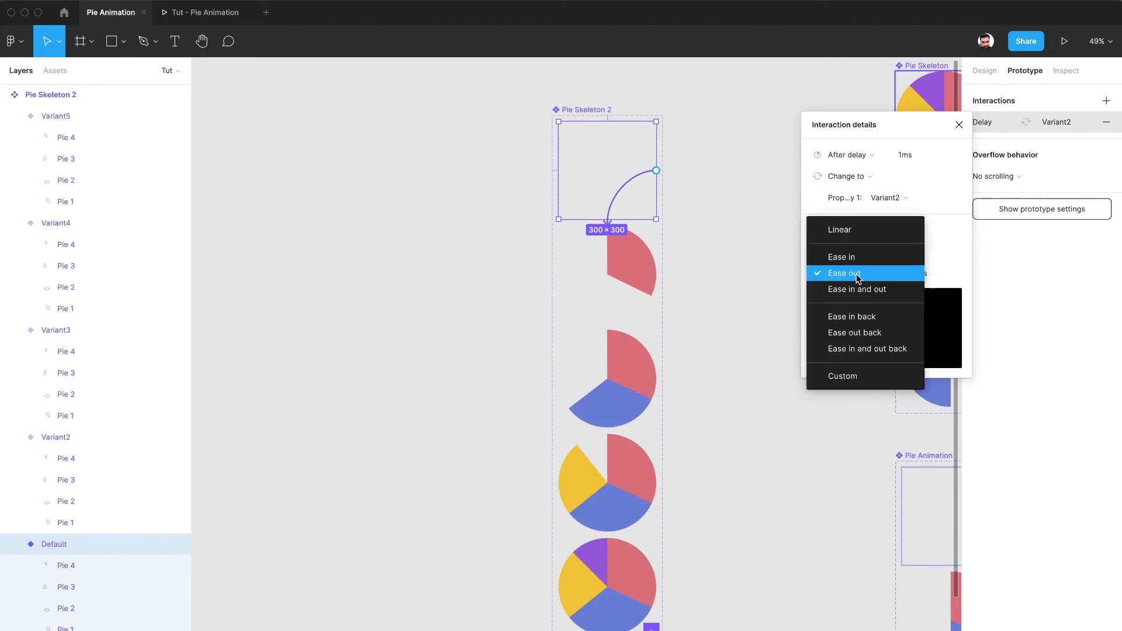
pyautogui.click(858, 381)
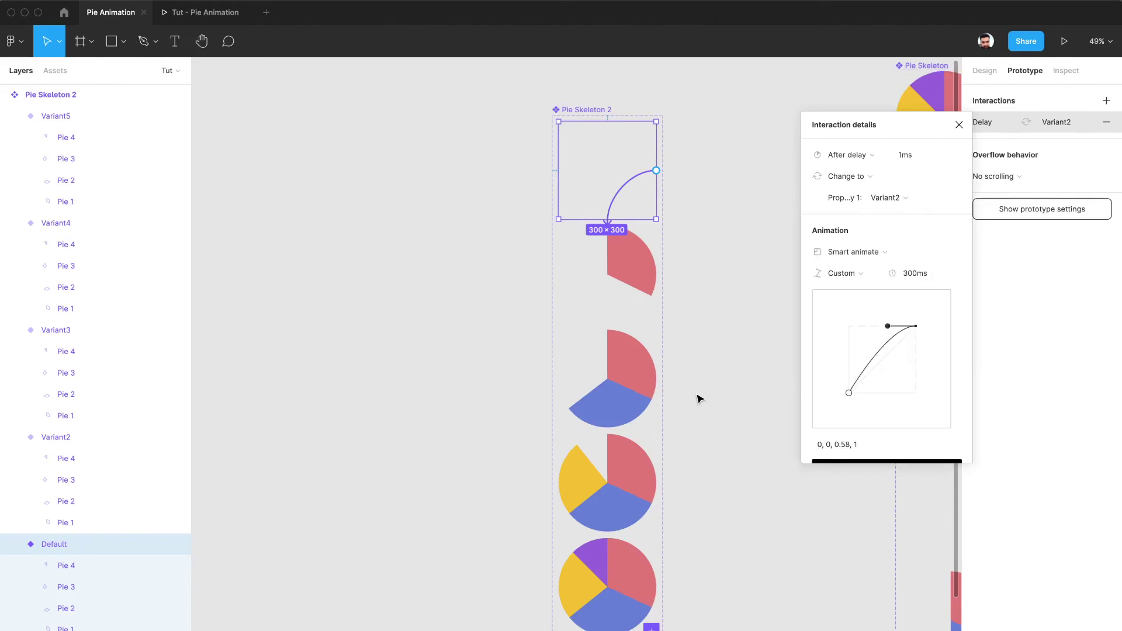
pyautogui.hscroll(10, 700, 397)
pyautogui.scroll(-5, 700, 399)
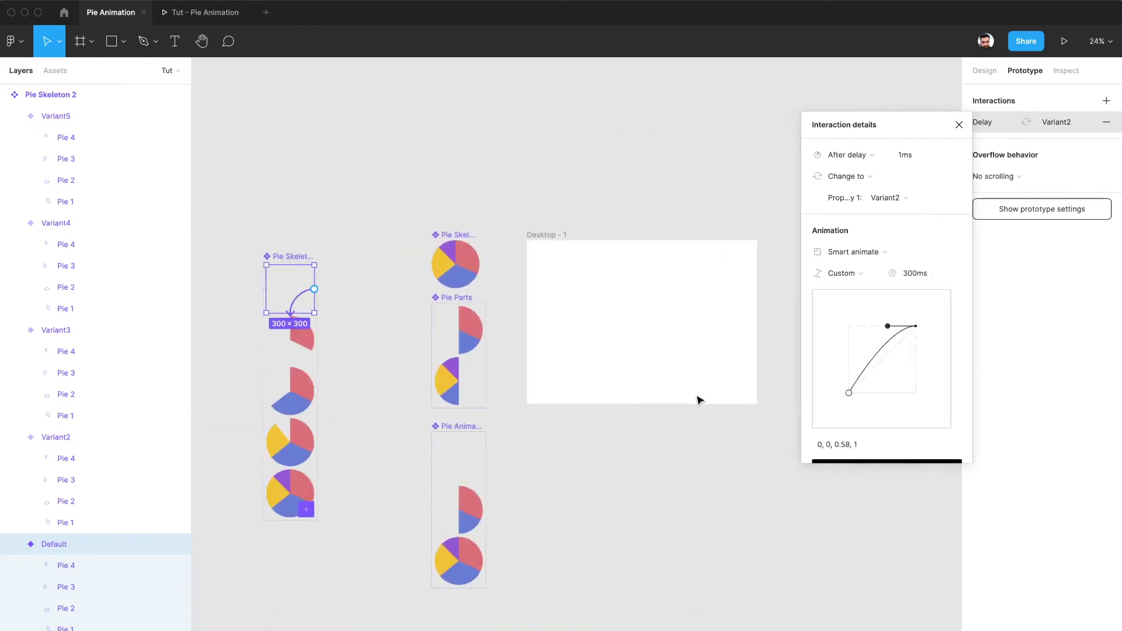
# Place an instance of Pie Skeleton 2's Default variant beside the existing pie on Desktop - 1 and view the prototype preview.
pyautogui.click(320, 244)
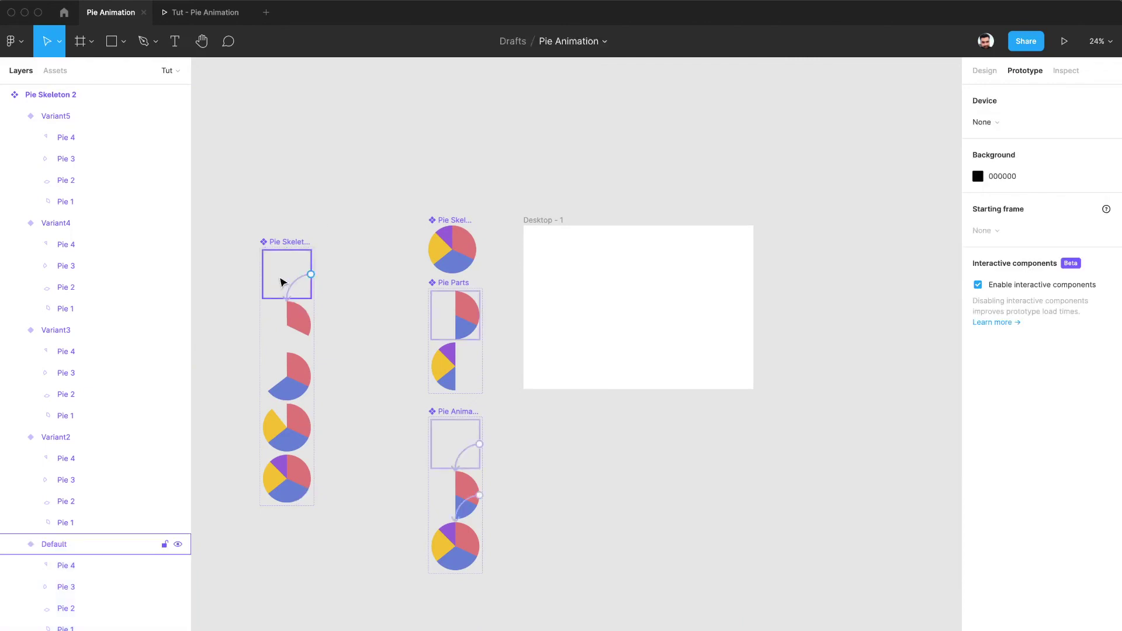
pyautogui.hotkey('alt', '8')
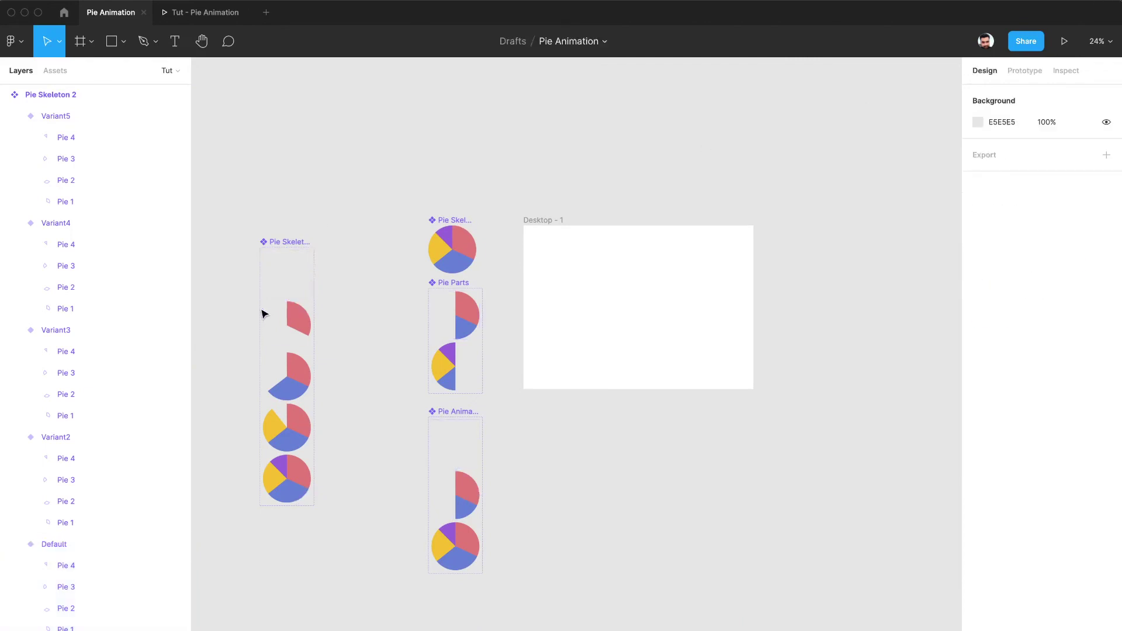
pyautogui.click(287, 272)
pyautogui.moveTo(287, 279); pyautogui.dragTo(696, 304)
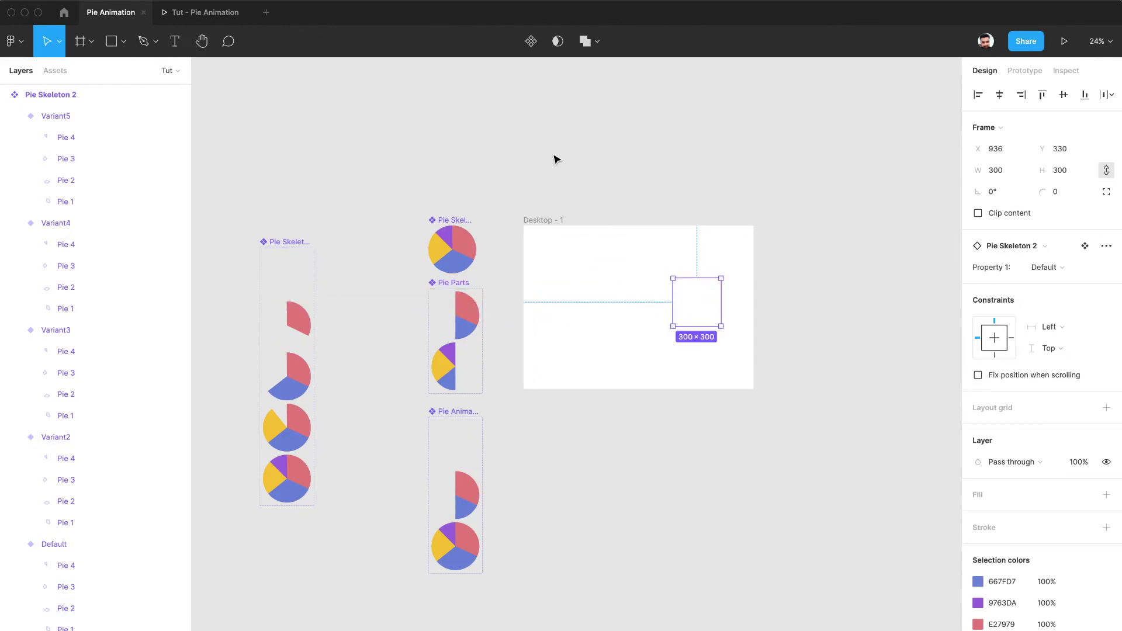
pyautogui.press('Delete')
pyautogui.click(198, 17)
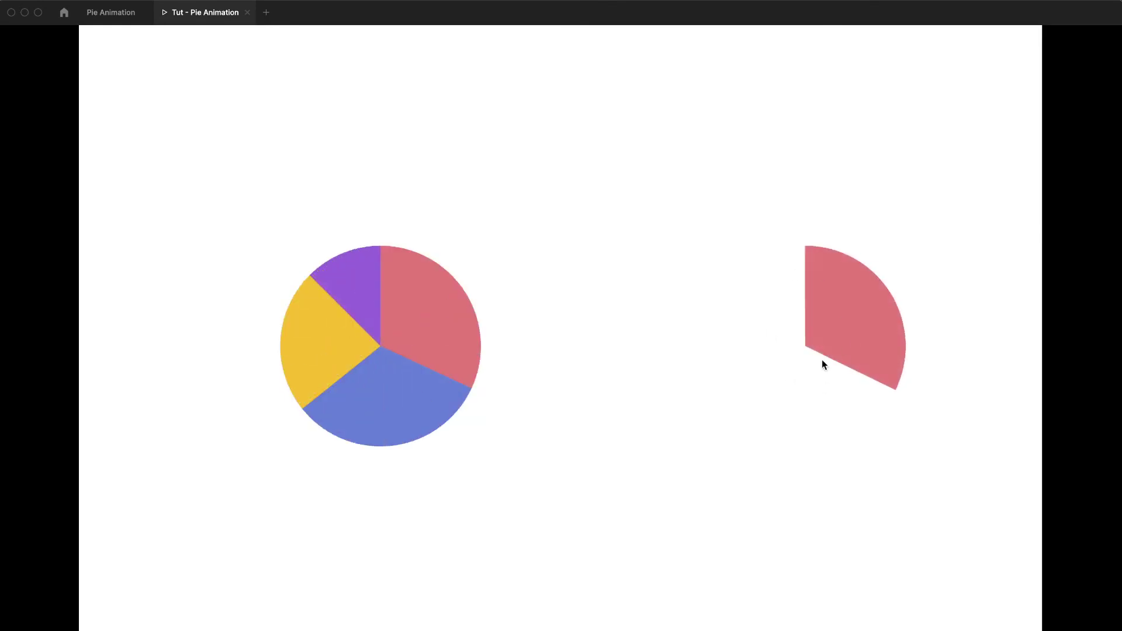
# Hide the Pie Animation instance on Desktop - 1 and check the prototype preview.
pyautogui.click(111, 12)
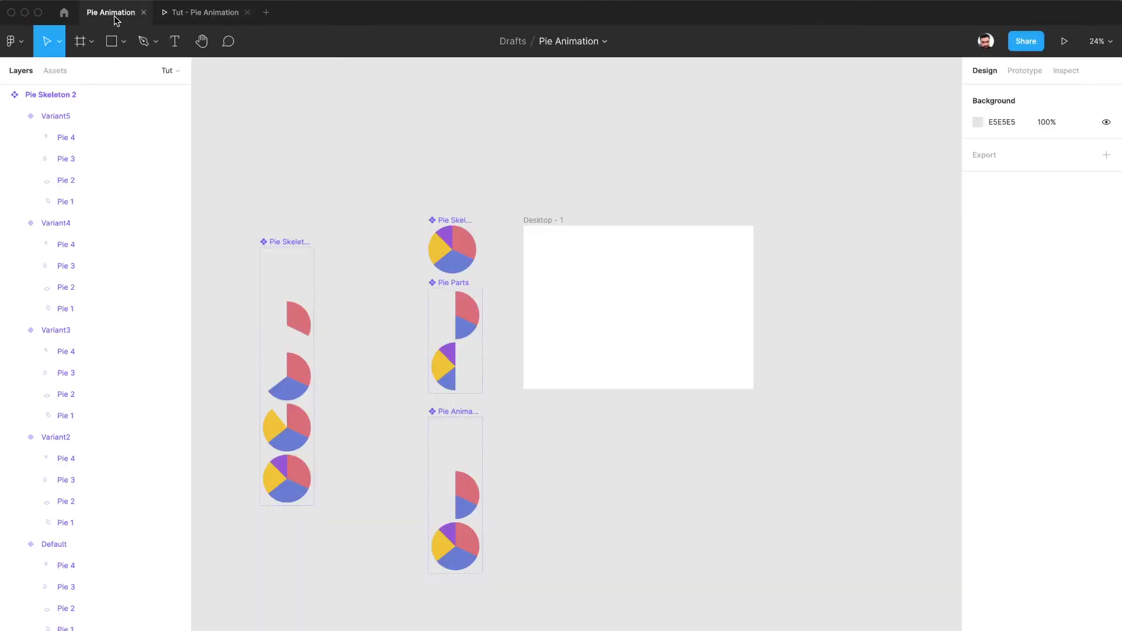
pyautogui.click(569, 304)
pyautogui.hotkey('ctrl', 'Tab')
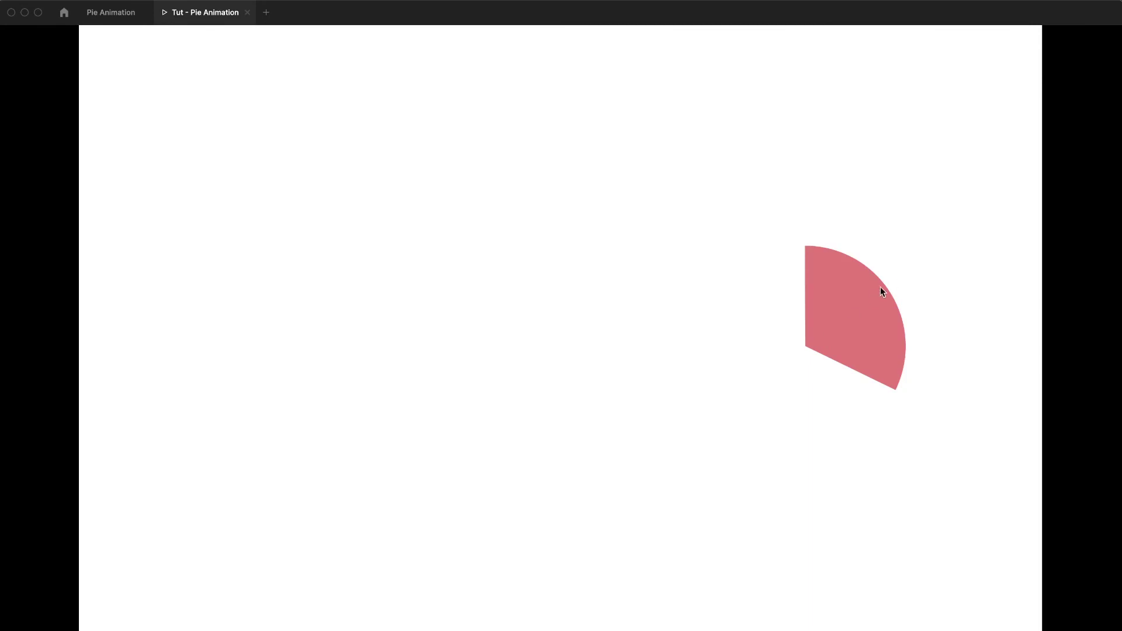
# Shape the Default variant's custom easing curve to 0.26, 1.56, 0.58, 1 and preview the result.
pyautogui.click(115, 15)
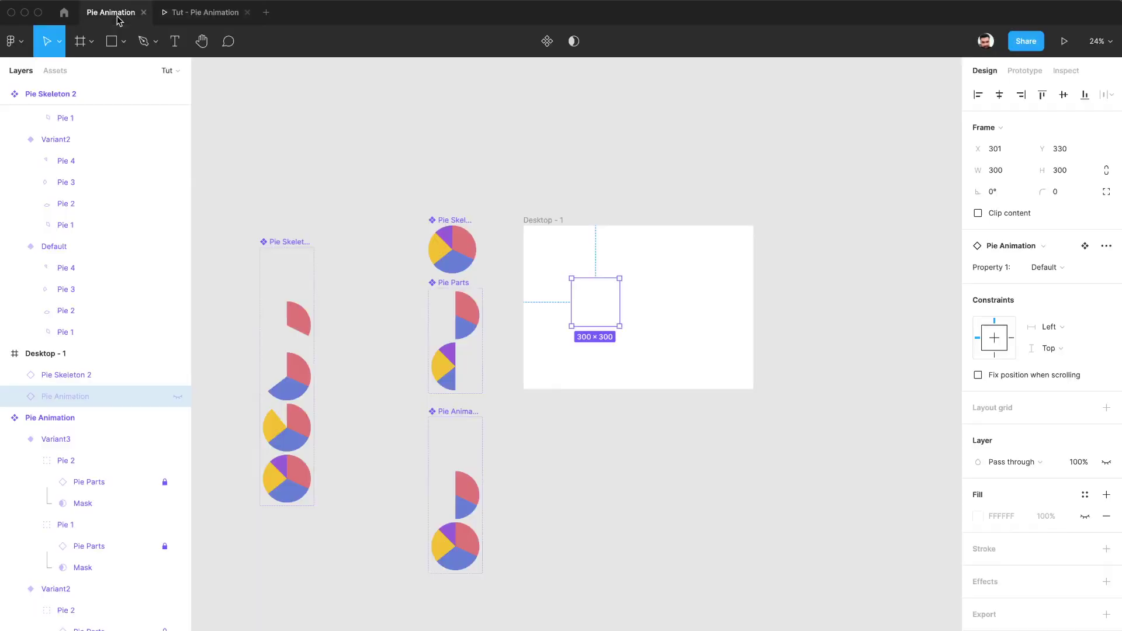
pyautogui.click(283, 263)
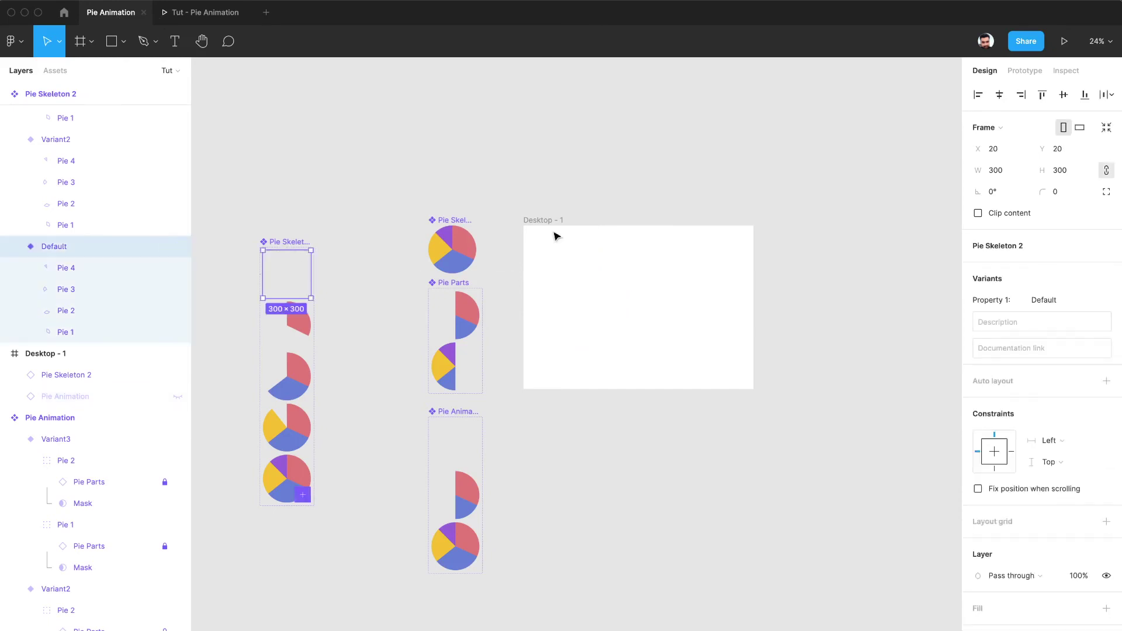
pyautogui.hotkey('alt', '9')
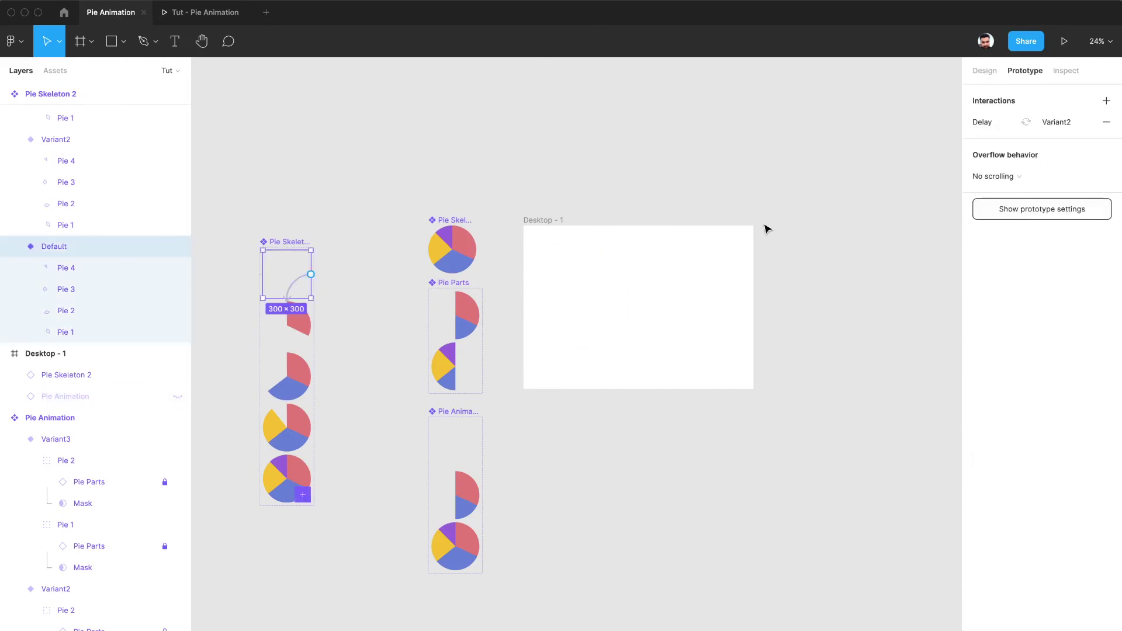
pyautogui.click(295, 290)
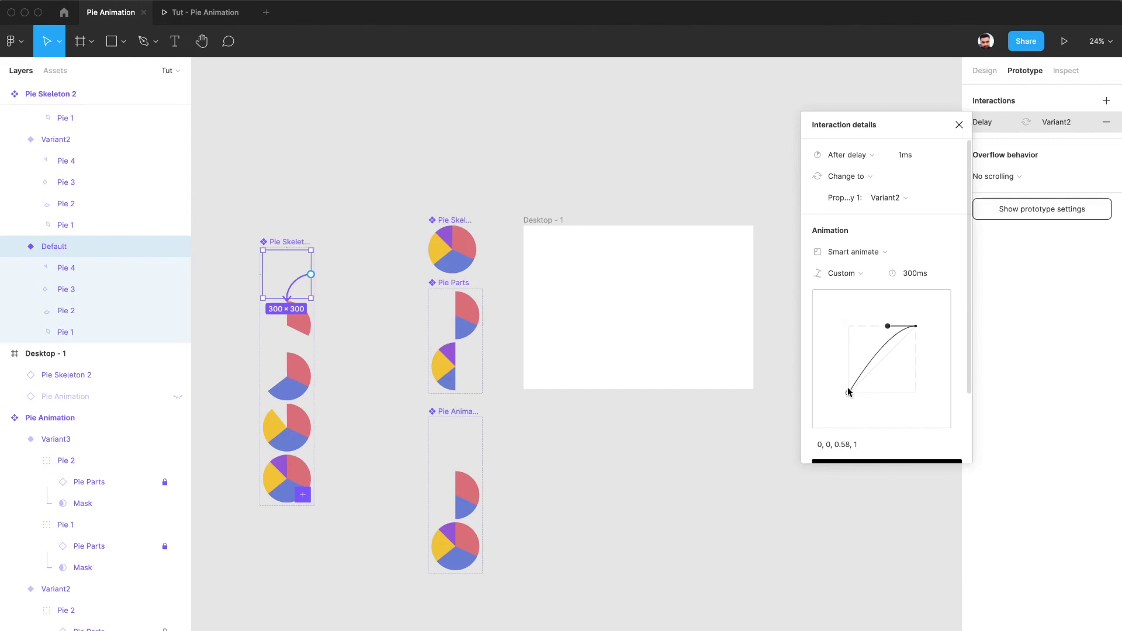
pyautogui.moveTo(849, 394); pyautogui.dragTo(867, 294)
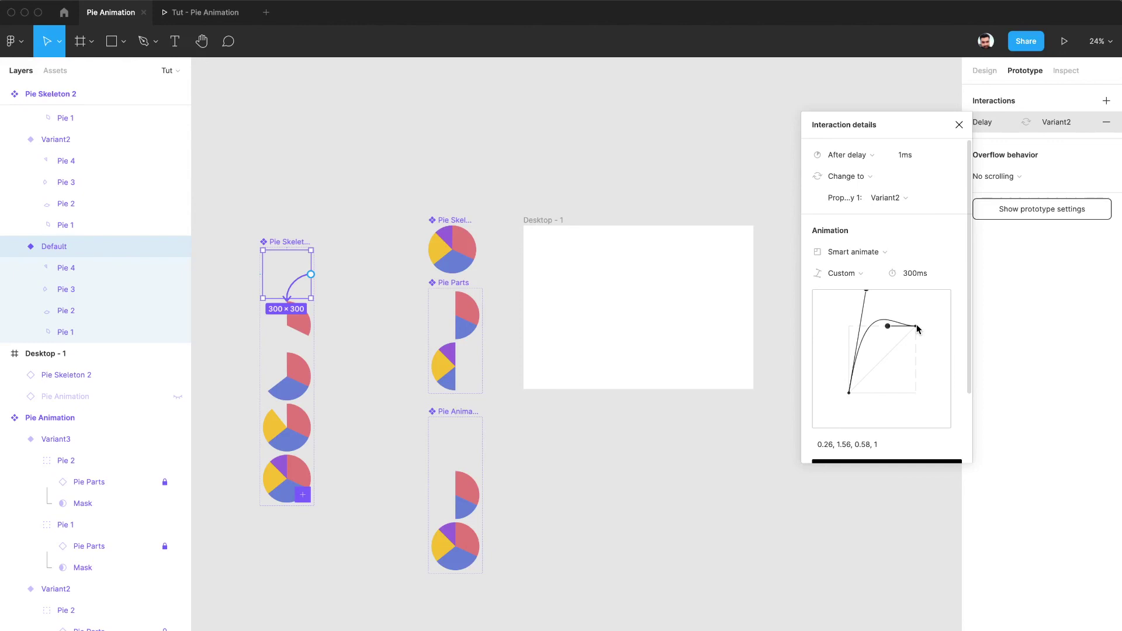
pyautogui.click(215, 16)
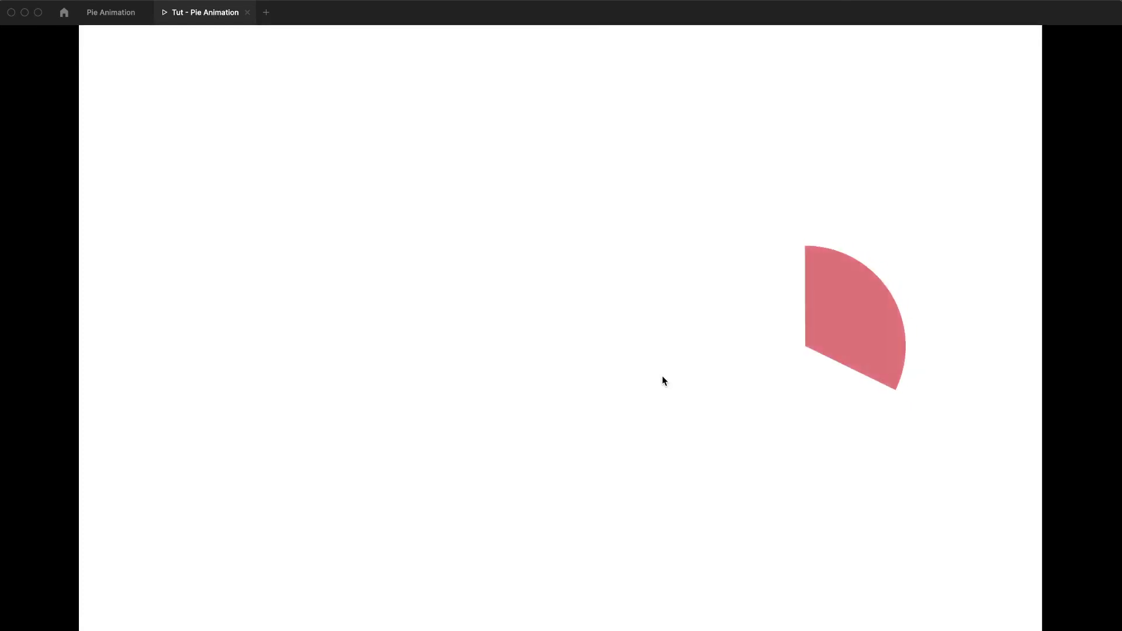
# Link Variant2 through Variant5 of Pie Skeleton 2 in sequence with prototype connections.
pyautogui.click(111, 12)
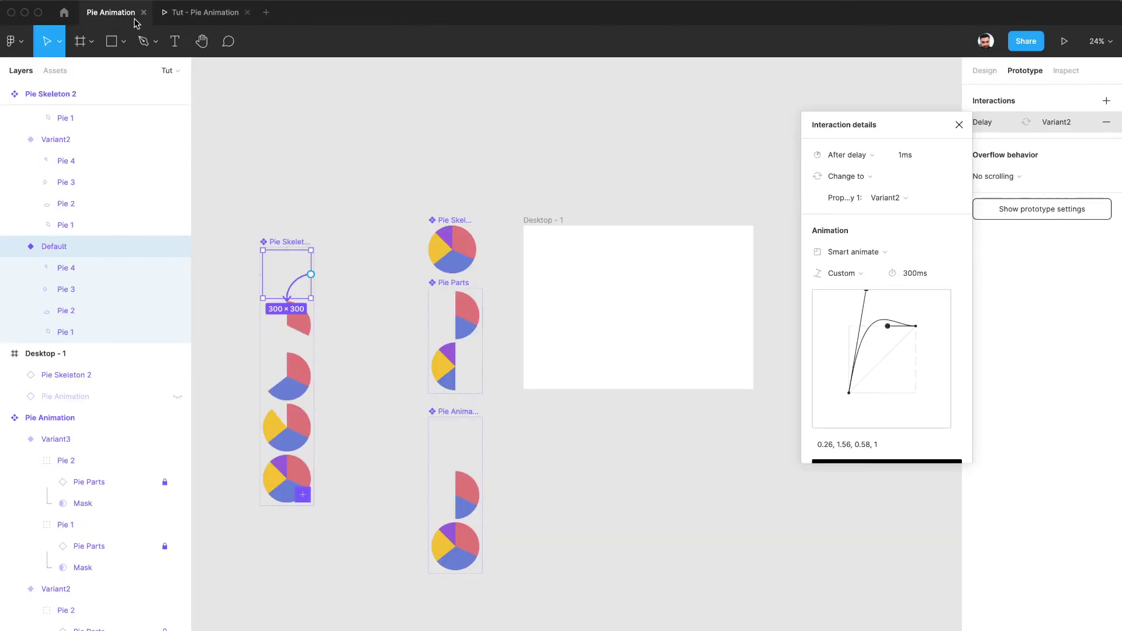
pyautogui.click(270, 336)
pyautogui.scroll(5, 267, 334)
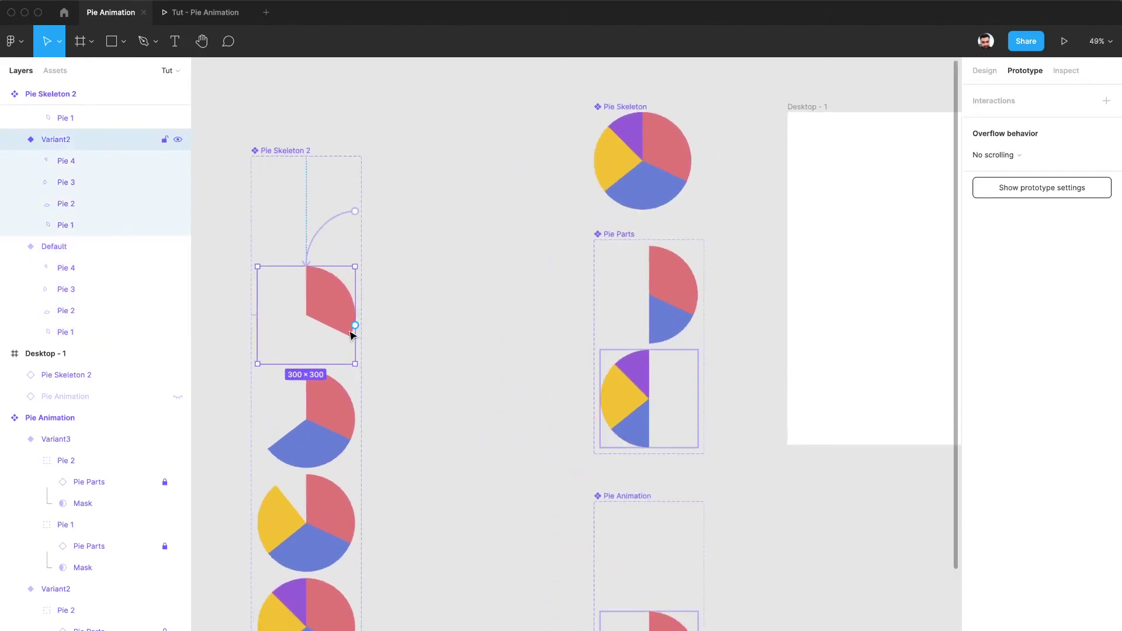
pyautogui.moveTo(355, 325); pyautogui.dragTo(307, 398)
pyautogui.click(320, 450)
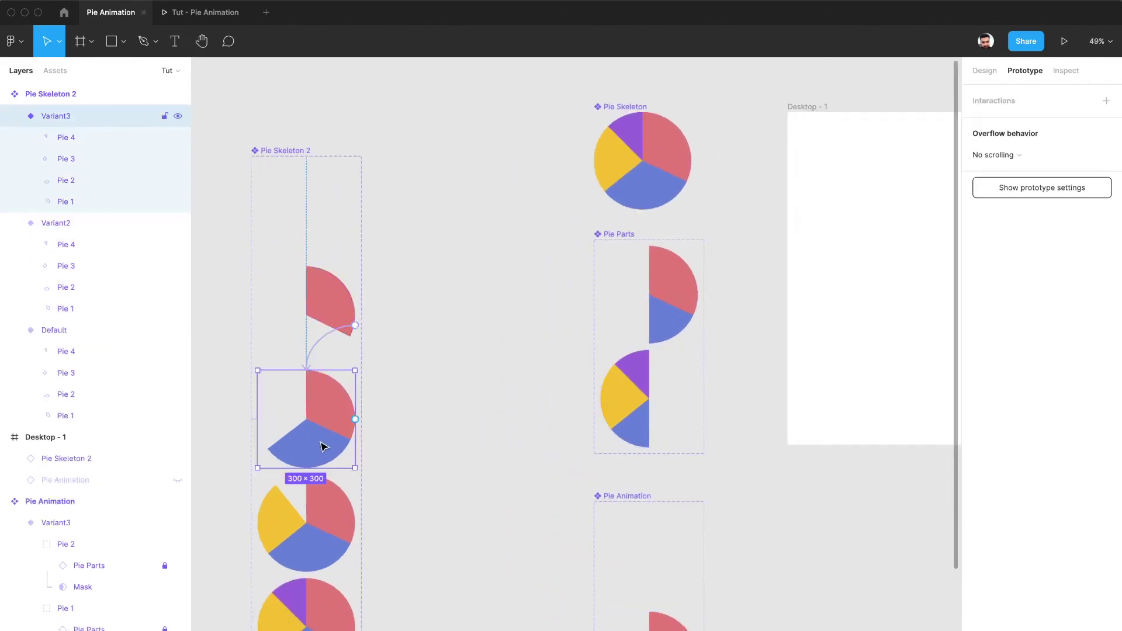
pyautogui.moveTo(320, 460); pyautogui.dragTo(313, 610)
pyautogui.click(308, 560)
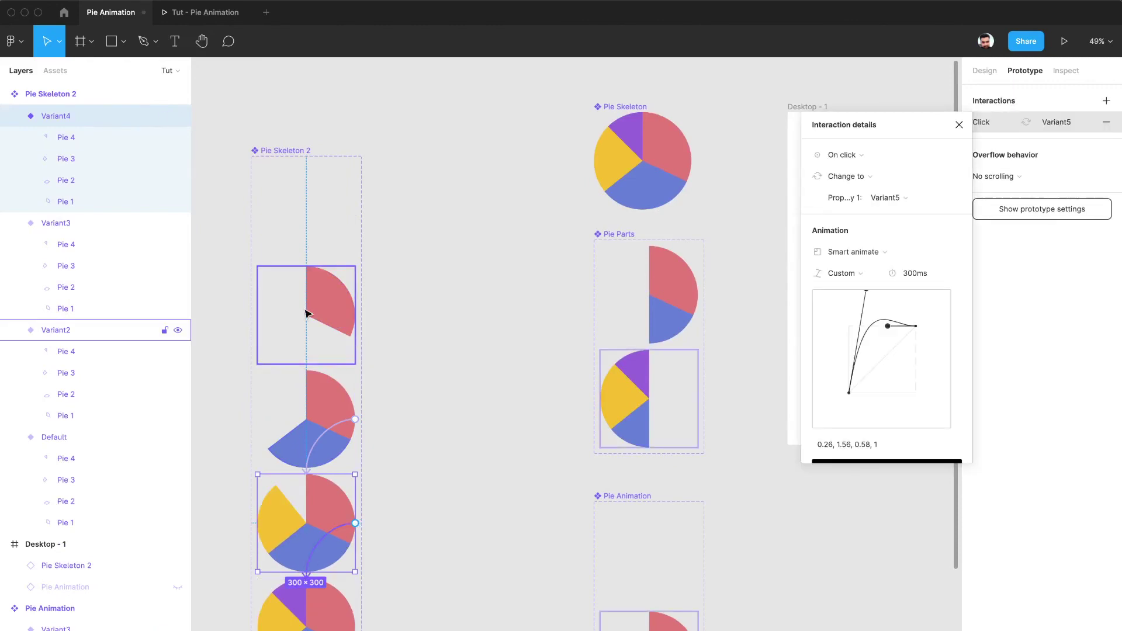
# Set the interactions of Variant2, Variant3 and Variant4 to trigger After delay at 1 ms, and preview the animation.
pyautogui.click(325, 304)
pyautogui.click(334, 332)
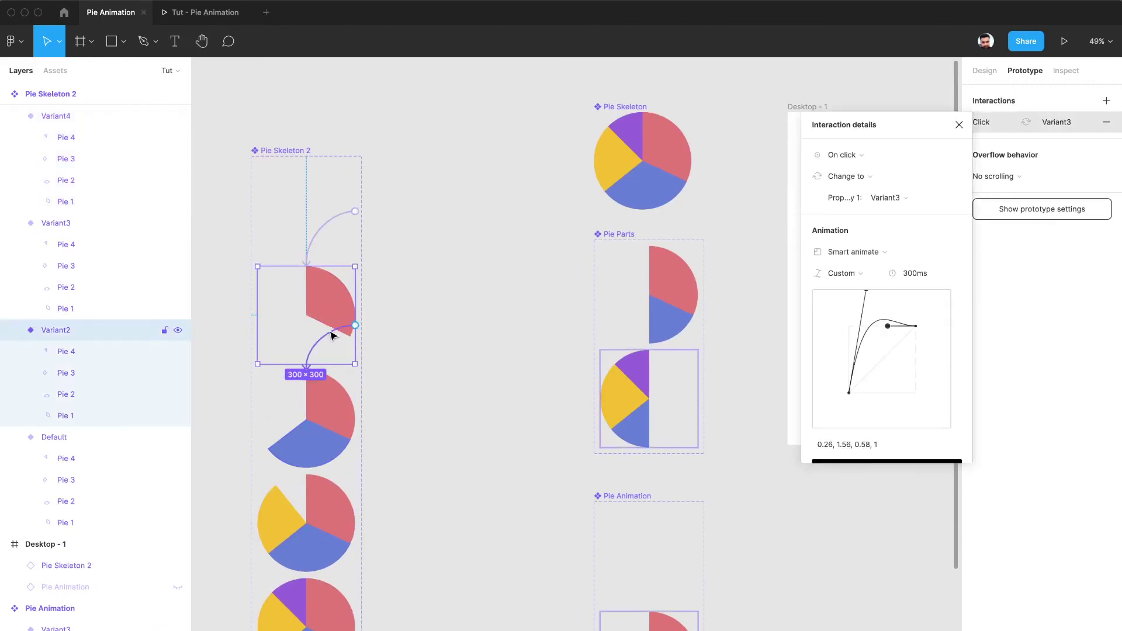
pyautogui.click(875, 158)
pyautogui.click(859, 322)
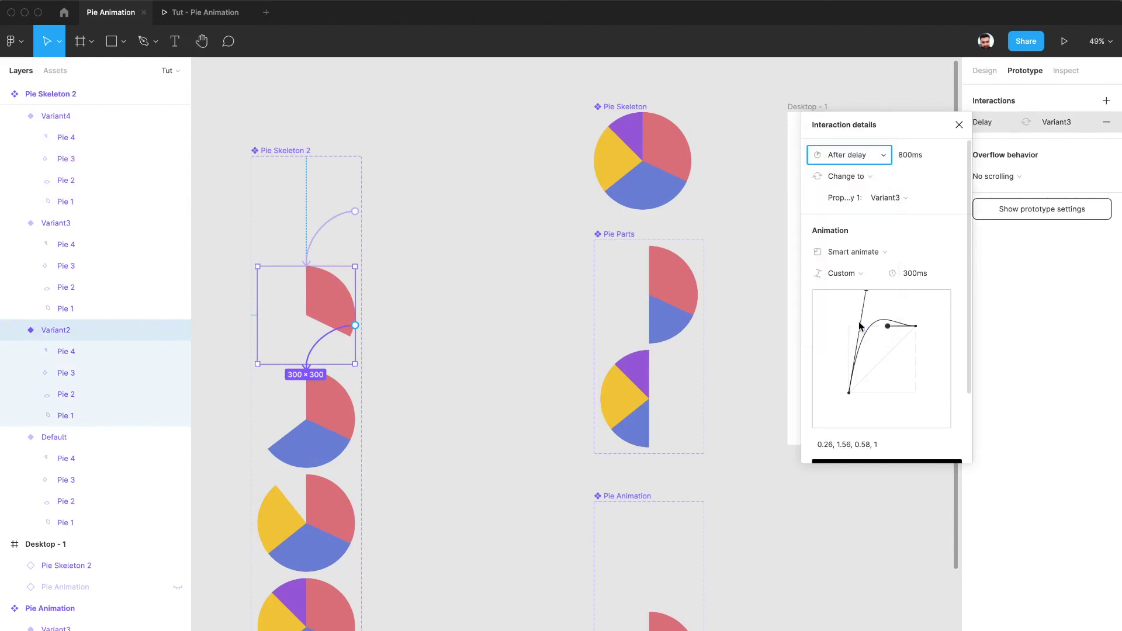
pyautogui.click(915, 156)
pyautogui.write('1')
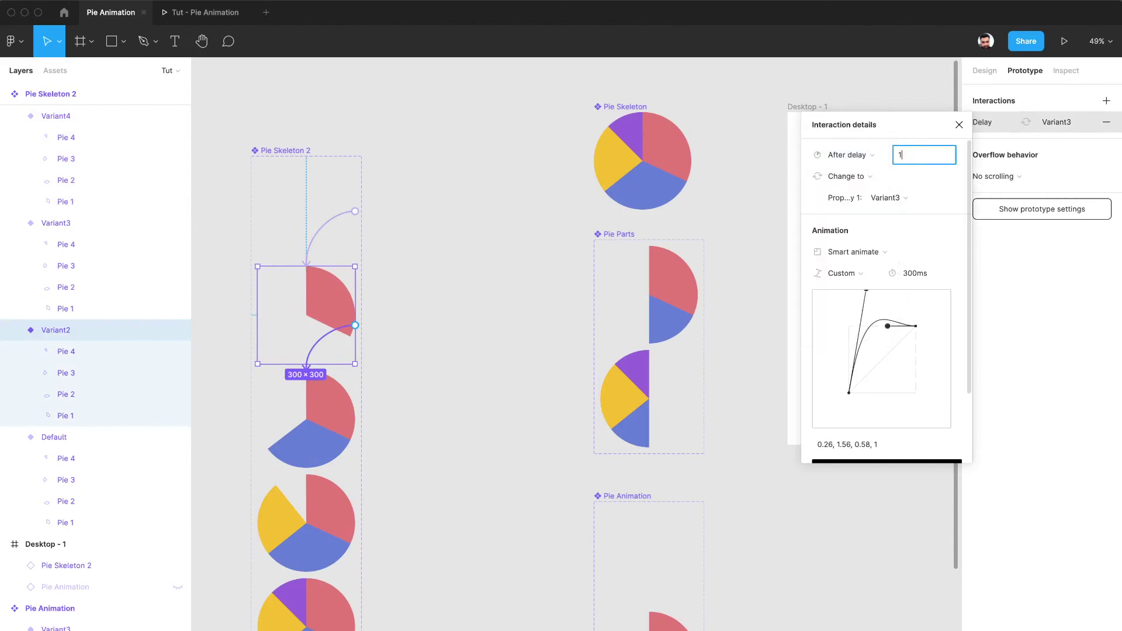
pyautogui.click(323, 561)
pyautogui.scroll(-3, 323, 561)
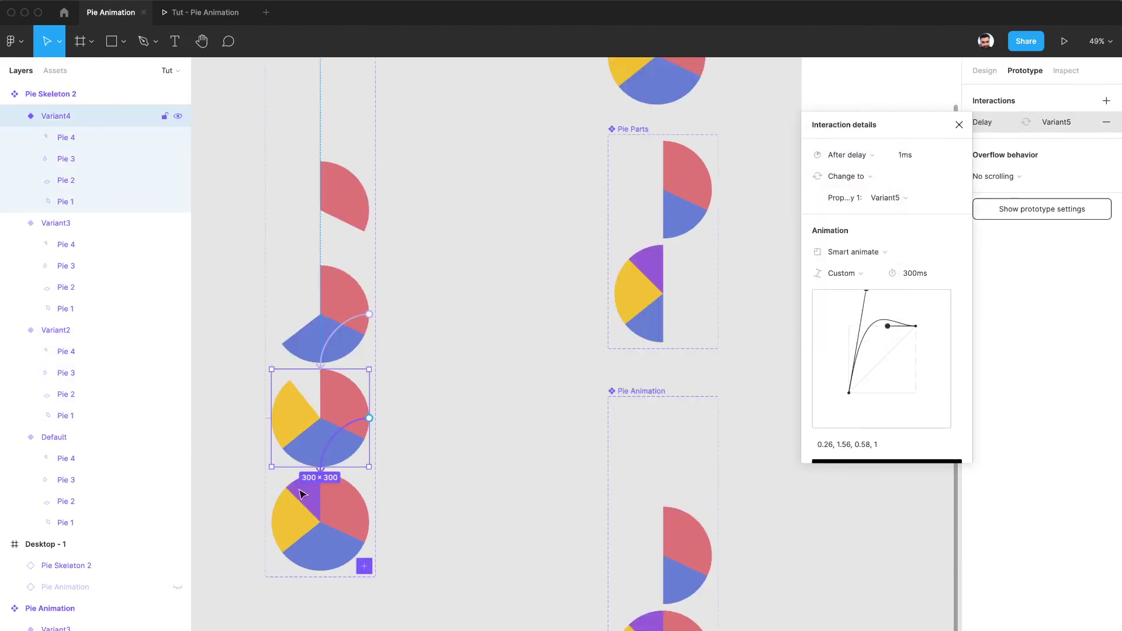
pyautogui.click(323, 563)
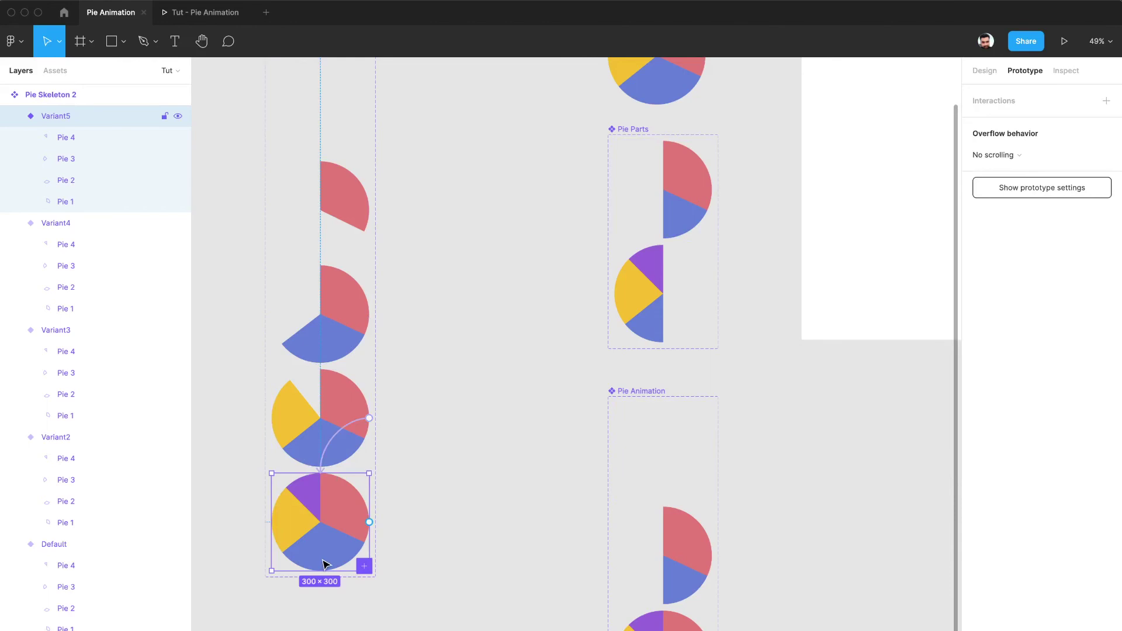
pyautogui.click(205, 22)
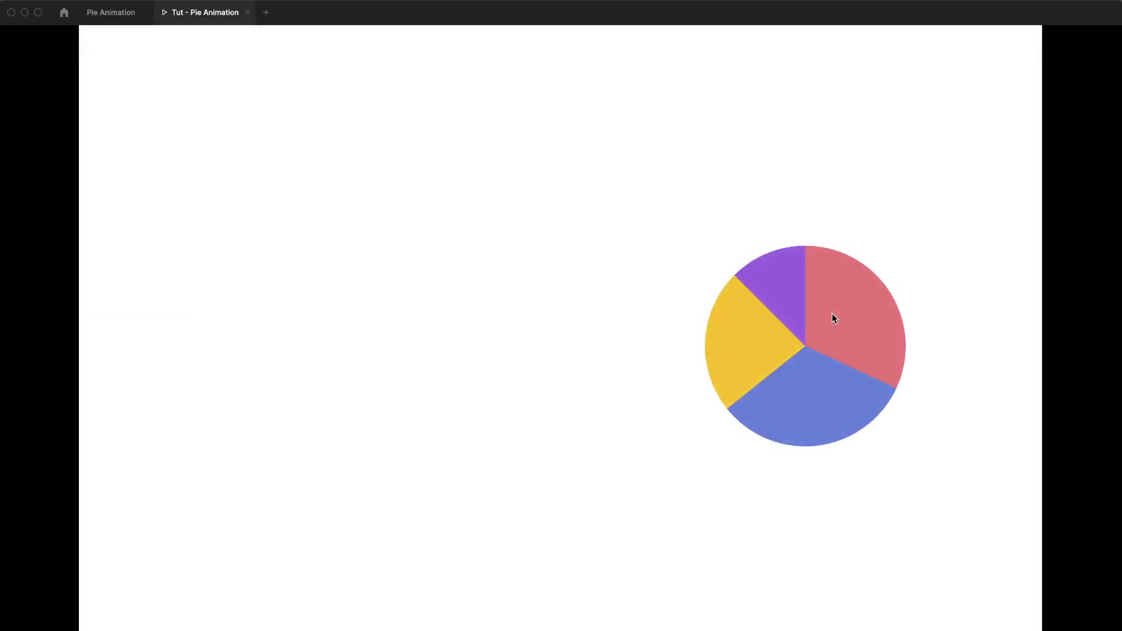
# Review the interaction details and easing curve of the Pie Skeleton 2 instance on Desktop - 1.
pyautogui.click(118, 19)
pyautogui.hscroll(3, 579, 224)
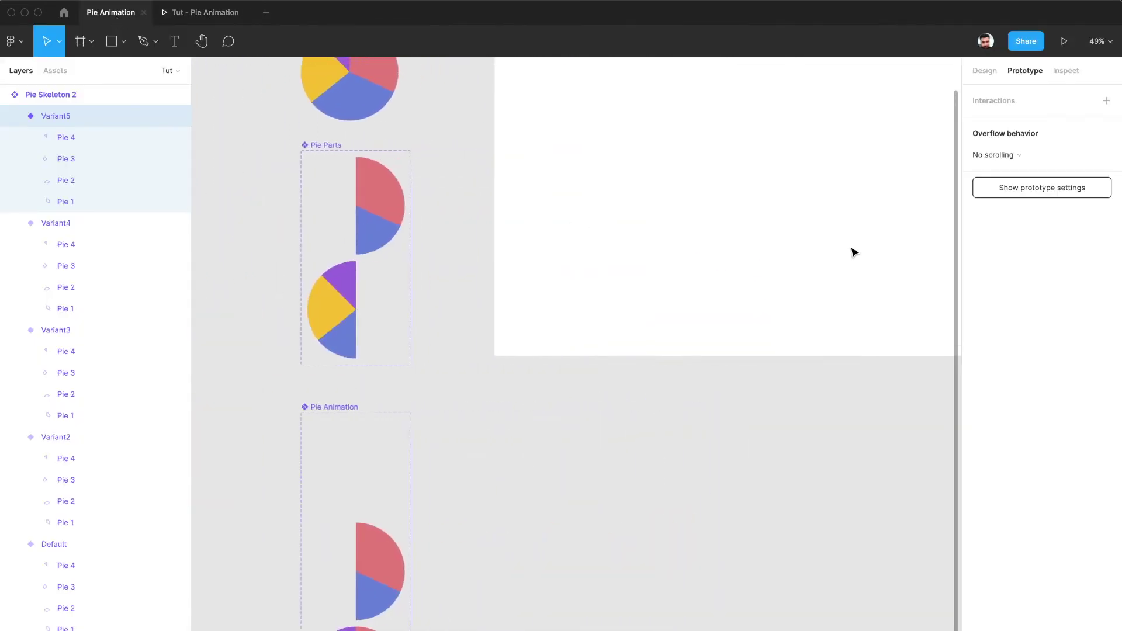
pyautogui.scroll(-4, 851, 248)
pyautogui.scroll(1, 852, 249)
pyautogui.click(816, 242)
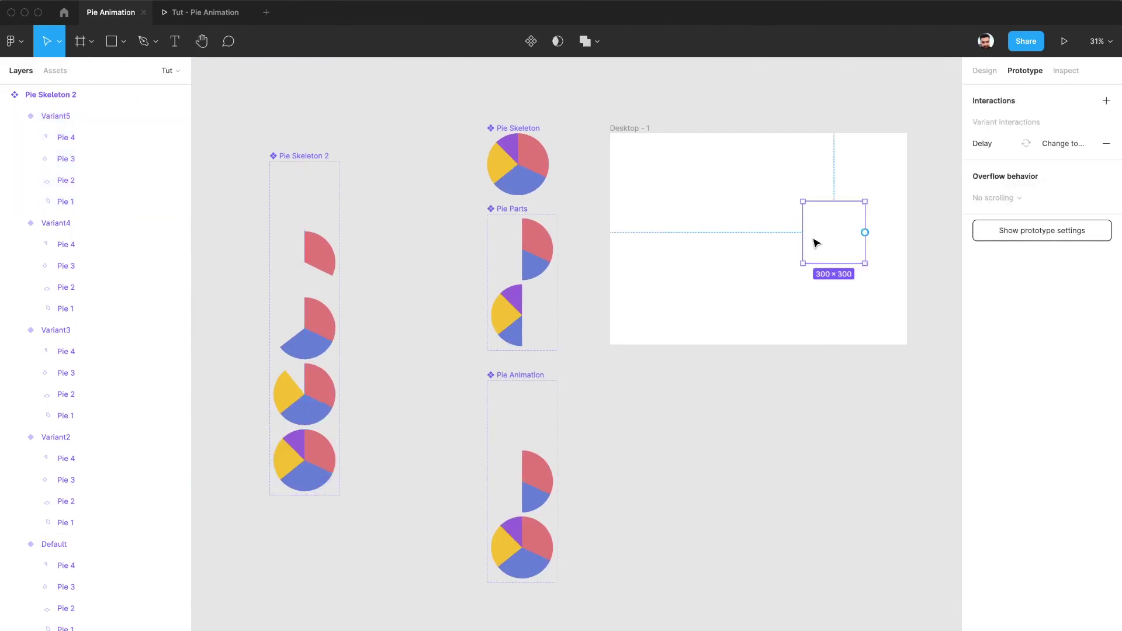
pyautogui.click(988, 144)
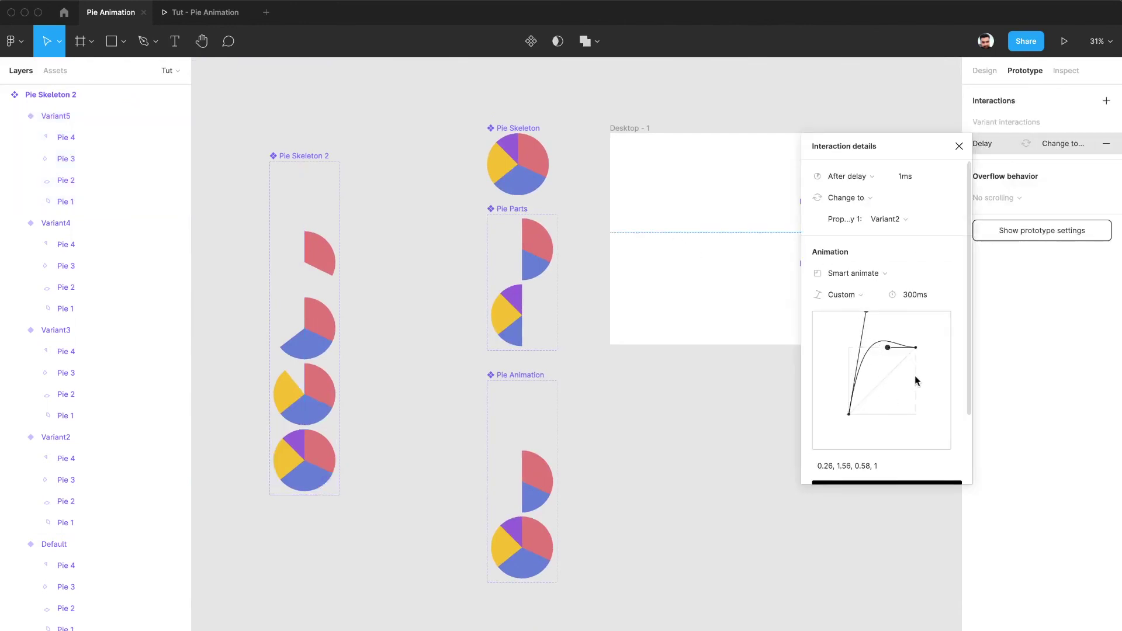
pyautogui.scroll(-3, 899, 390)
pyautogui.scroll(3, 899, 390)
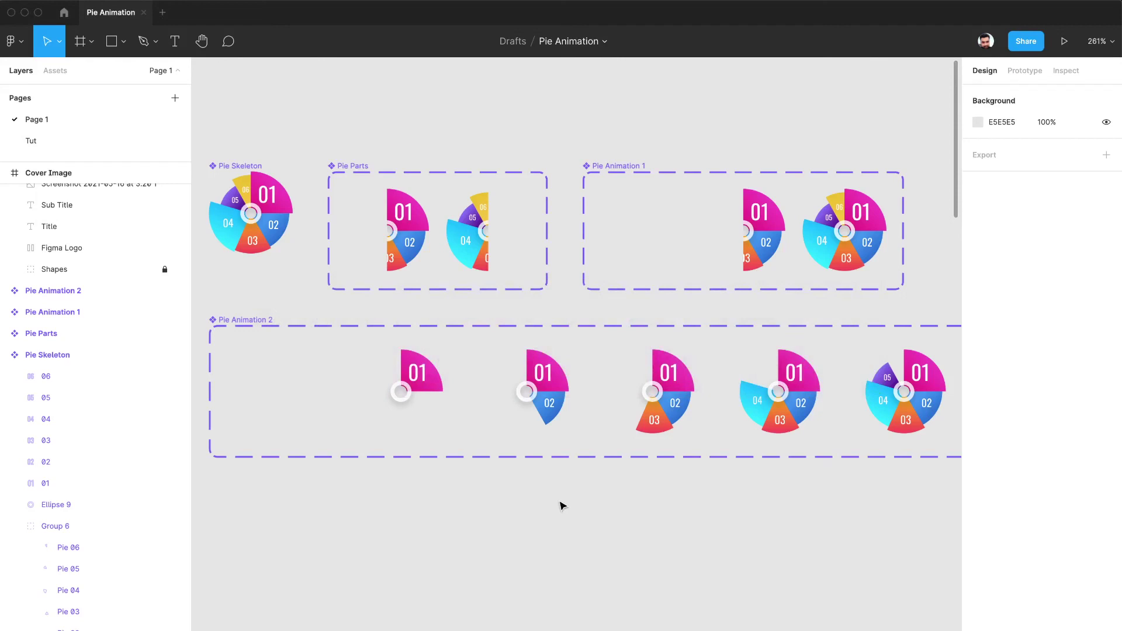
# Examine the finished Pie Skeleton component on Page 1 and its slice 01.
pyautogui.hscroll(3, 544, 504)
pyautogui.hscroll(-8, 546, 500)
pyautogui.click(330, 188)
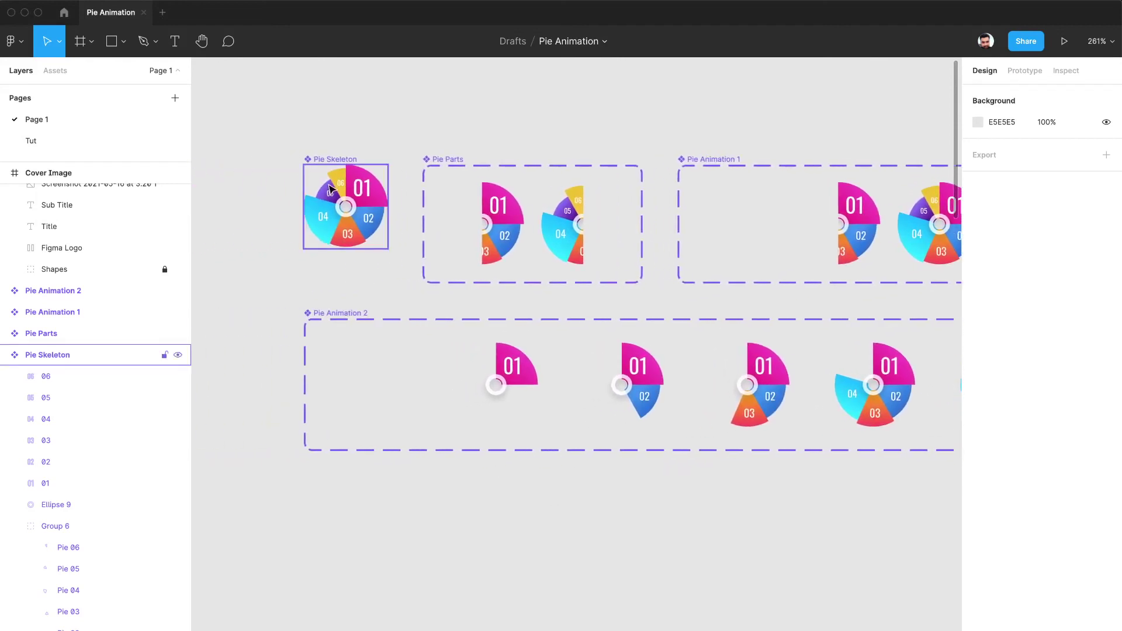
pyautogui.scroll(5, 330, 189)
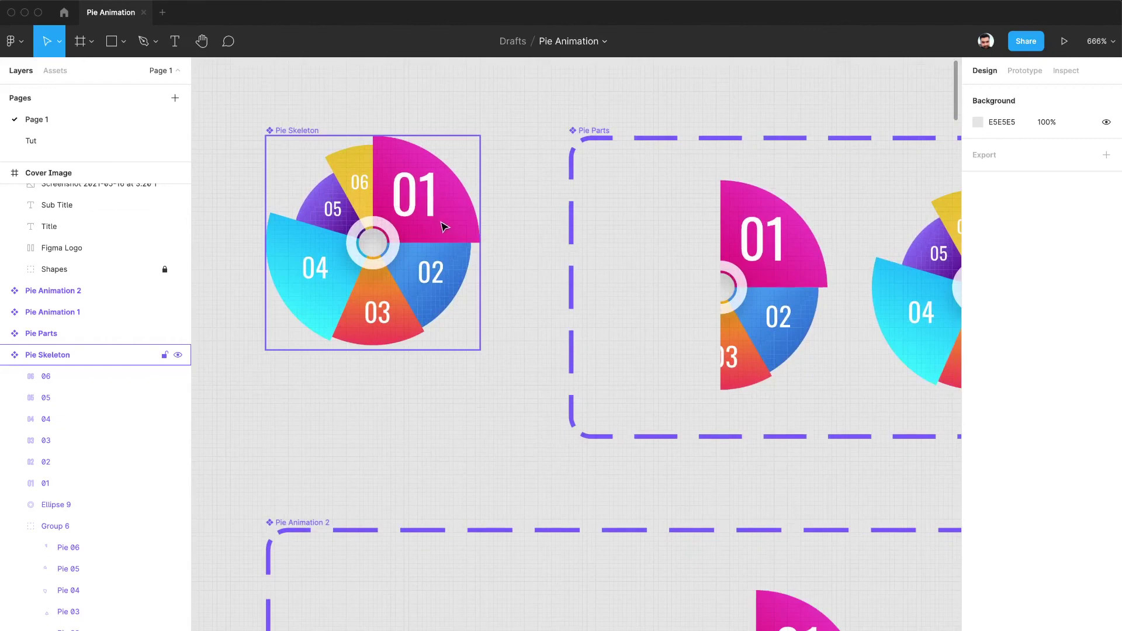
pyautogui.click(445, 226)
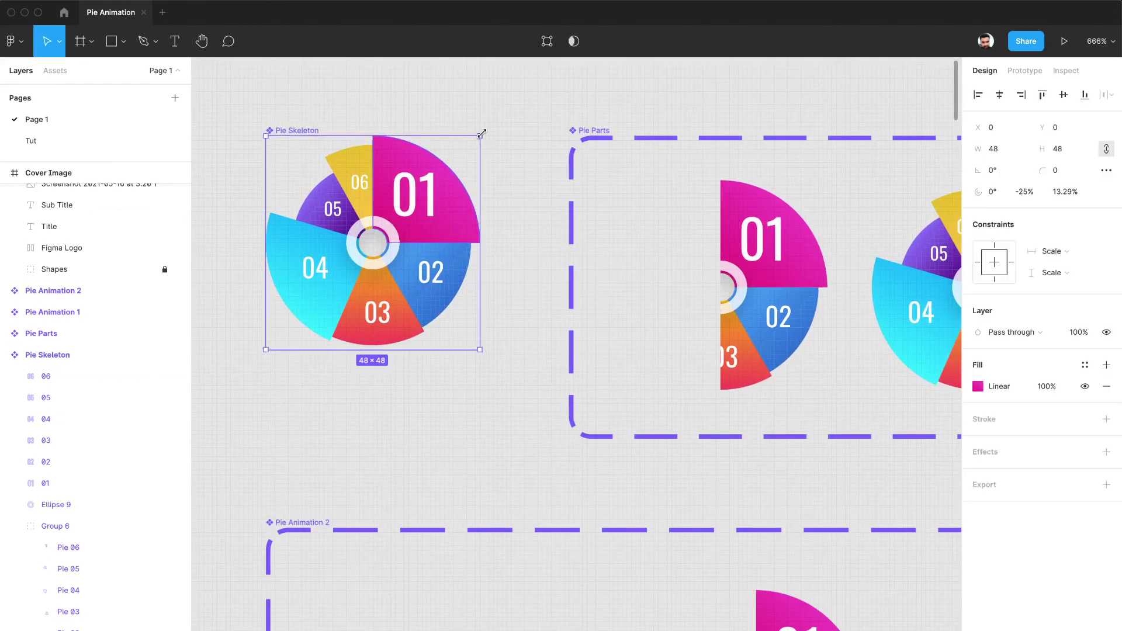
pyautogui.moveTo(481, 133)
pyautogui.mouseDown()
pyautogui.moveTo(470, 152)
pyautogui.moveTo(480, 136)
pyautogui.mouseUp()
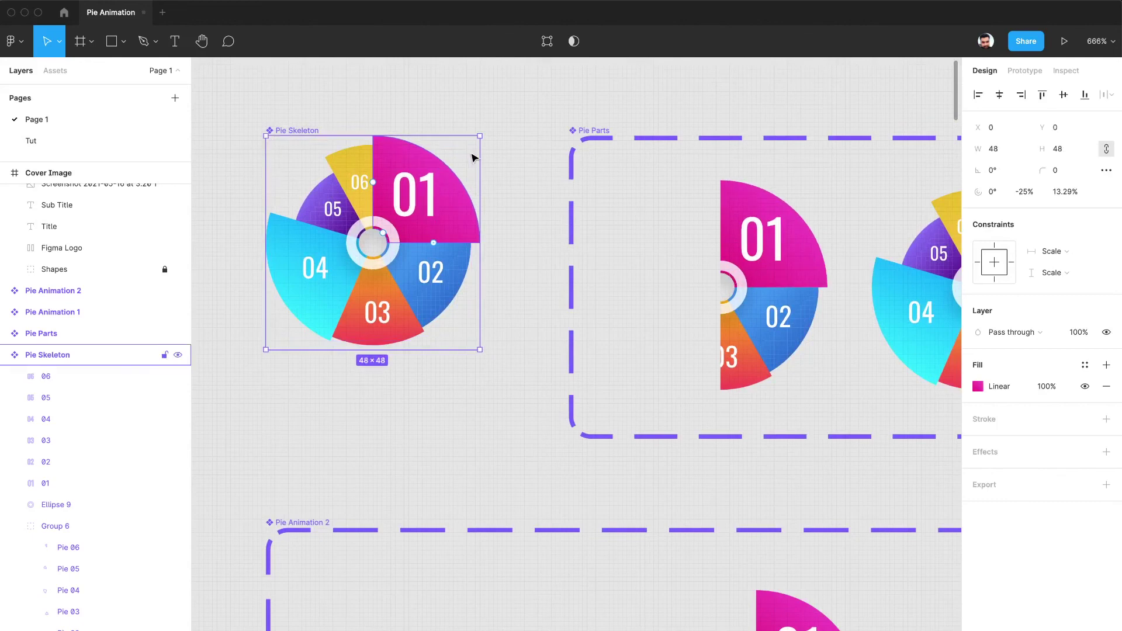
# Inspect the number labels 01, 06, 05, 04 and 03 on the Page 1 Pie Skeleton.
pyautogui.click(418, 209)
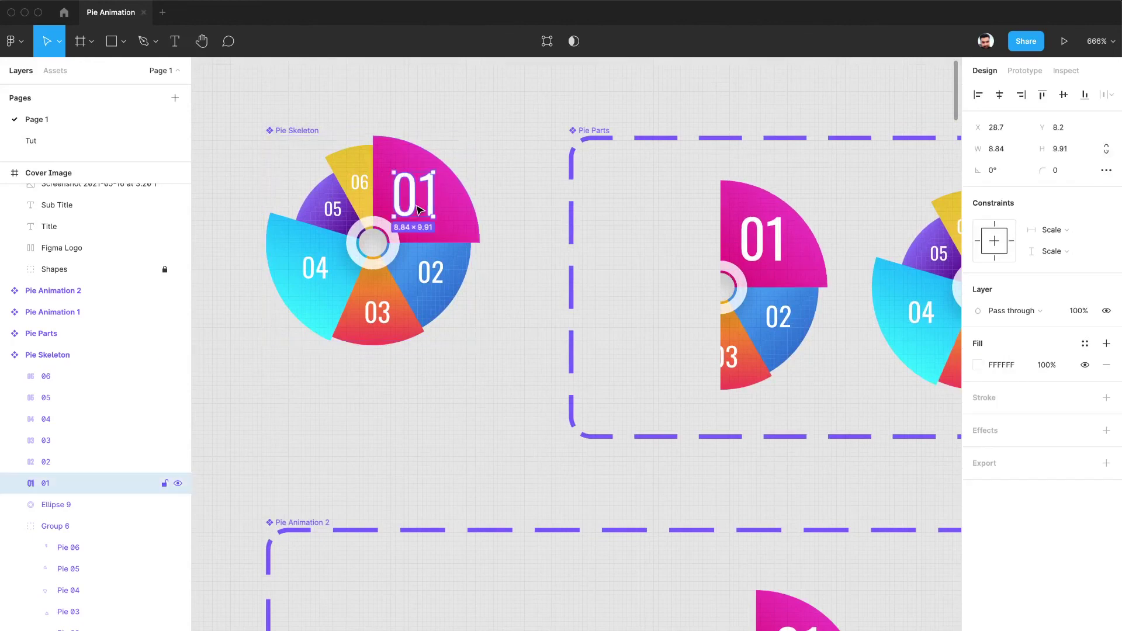
pyautogui.click(362, 188)
pyautogui.click(334, 210)
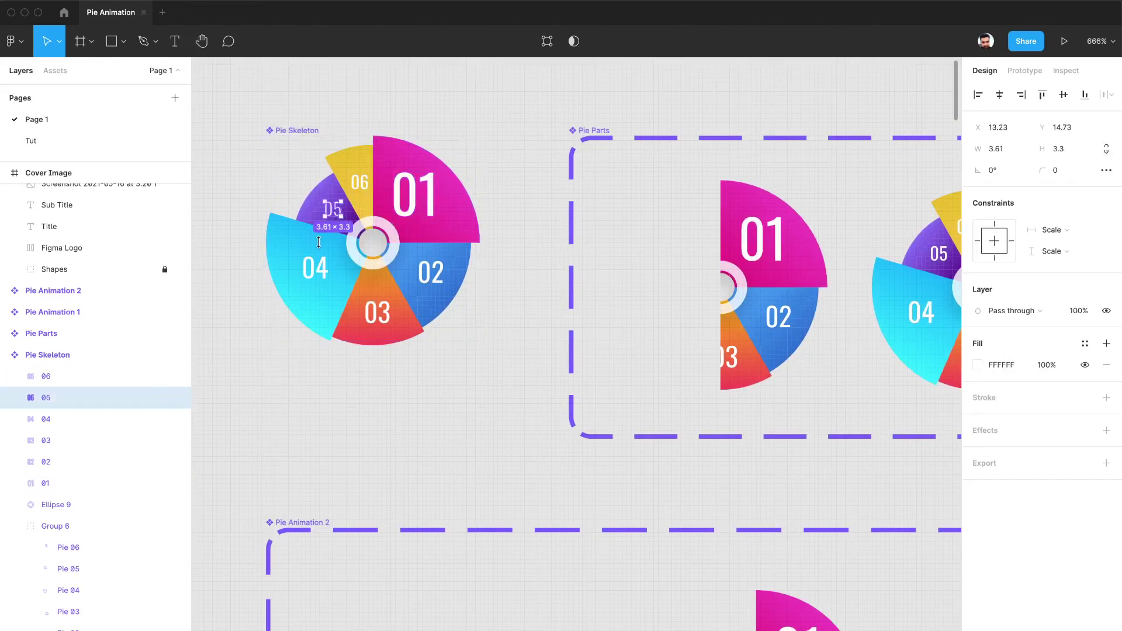
pyautogui.click(314, 277)
pyautogui.click(373, 320)
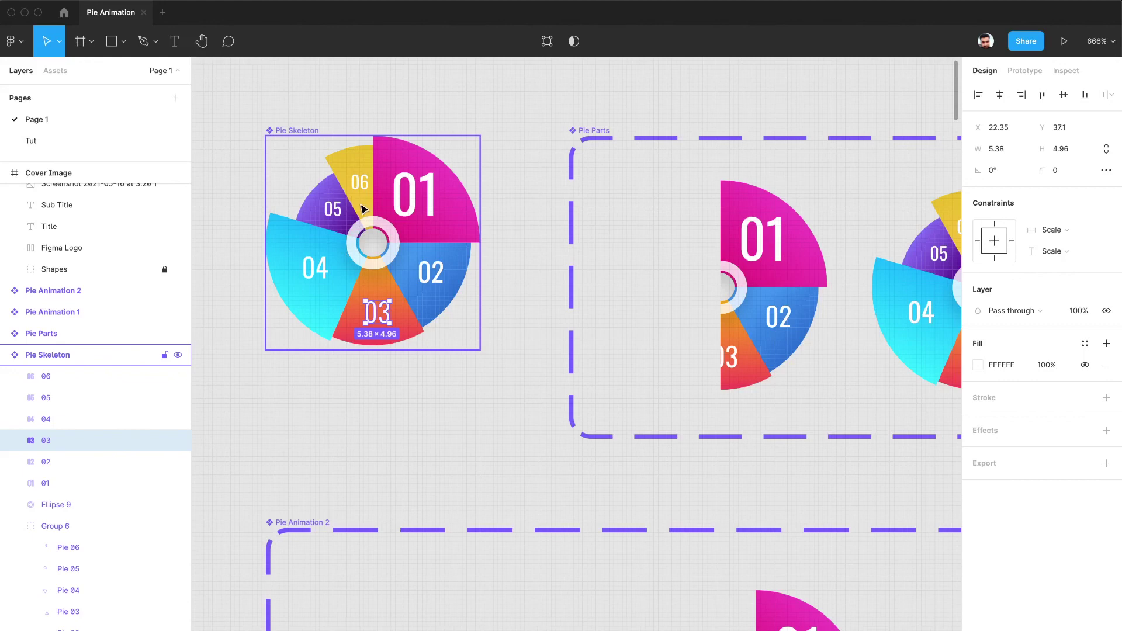
pyautogui.scroll(5, 363, 209)
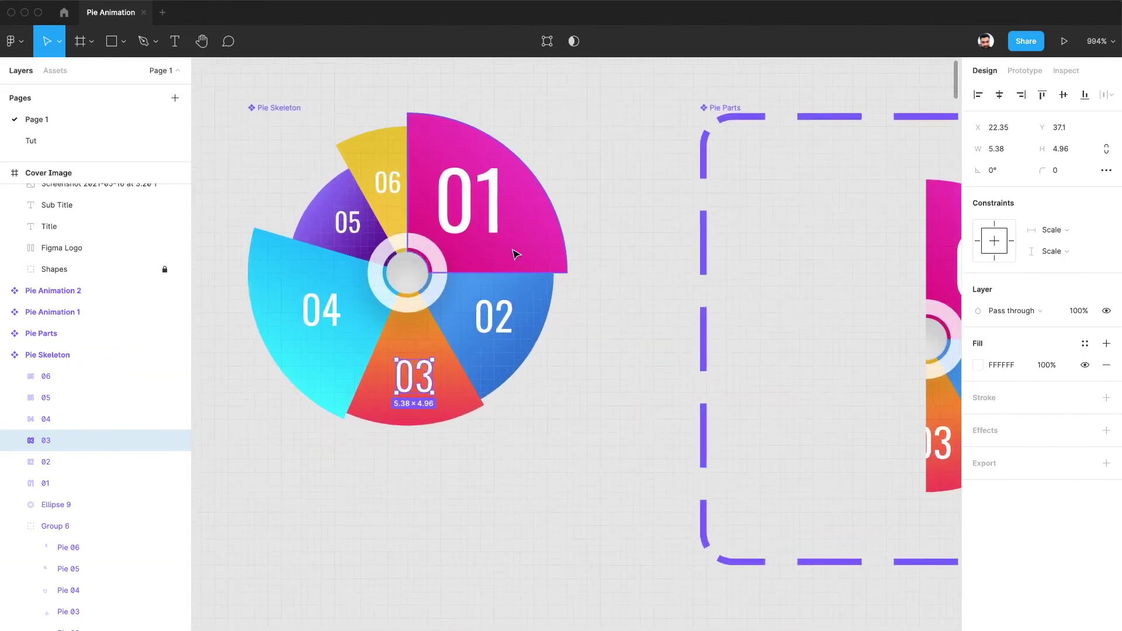
# Inspect the linear gradient fill of slice 01 in Pie Skeleton, and view the surrounding pie components.
pyautogui.click(534, 249)
pyautogui.click(981, 388)
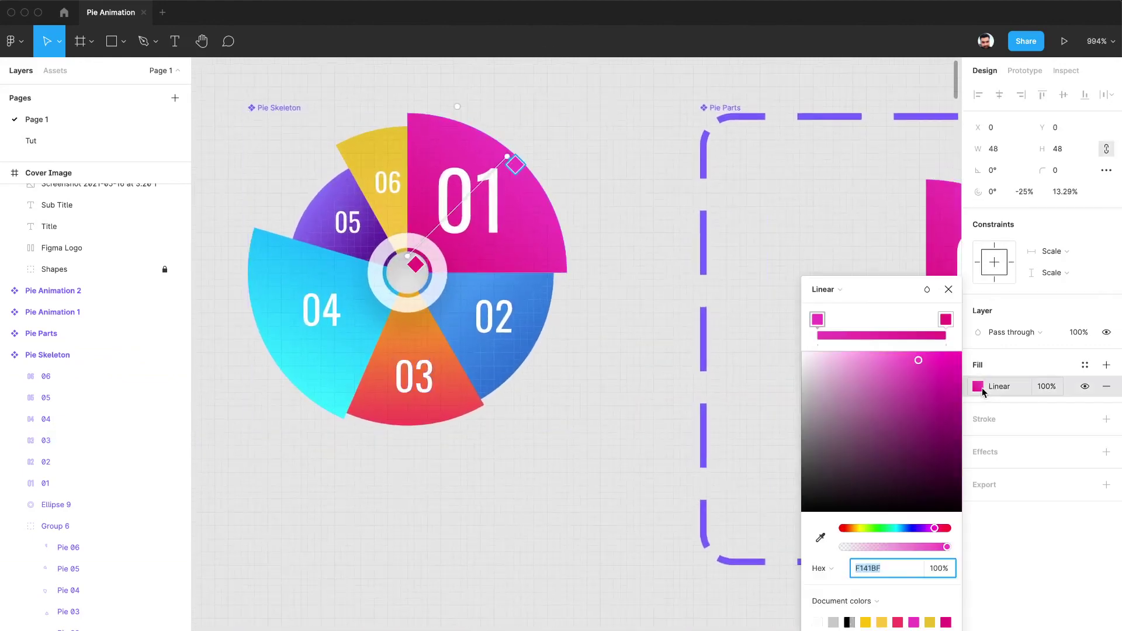
pyautogui.click(674, 392)
pyautogui.click(674, 392)
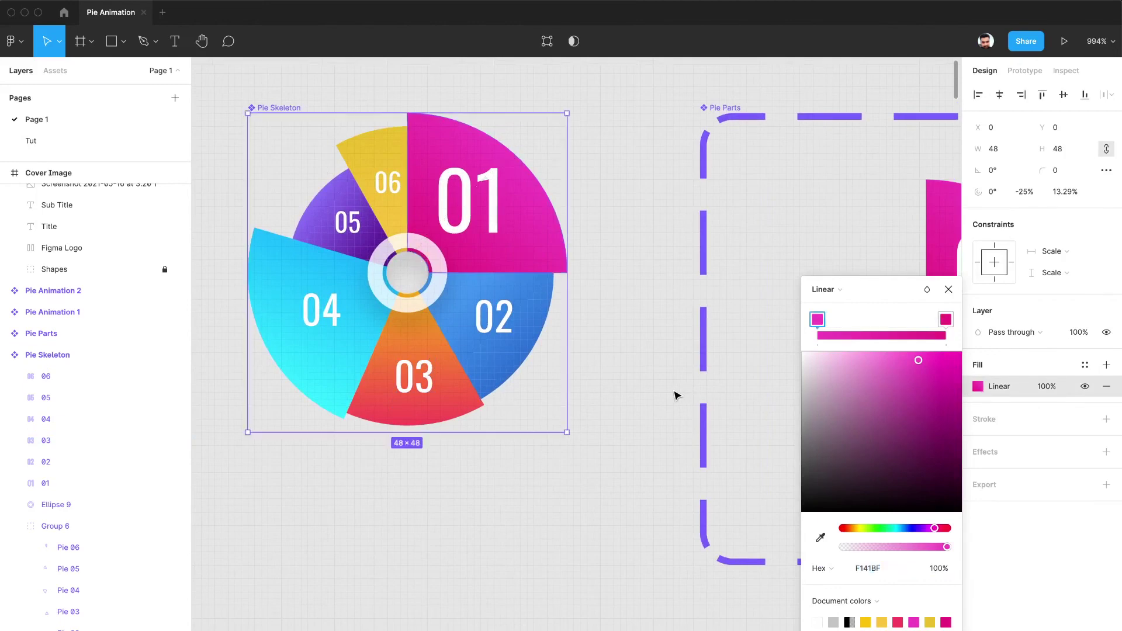
pyautogui.click(675, 391)
pyautogui.scroll(-10, 674, 392)
pyautogui.hscroll(5, 675, 392)
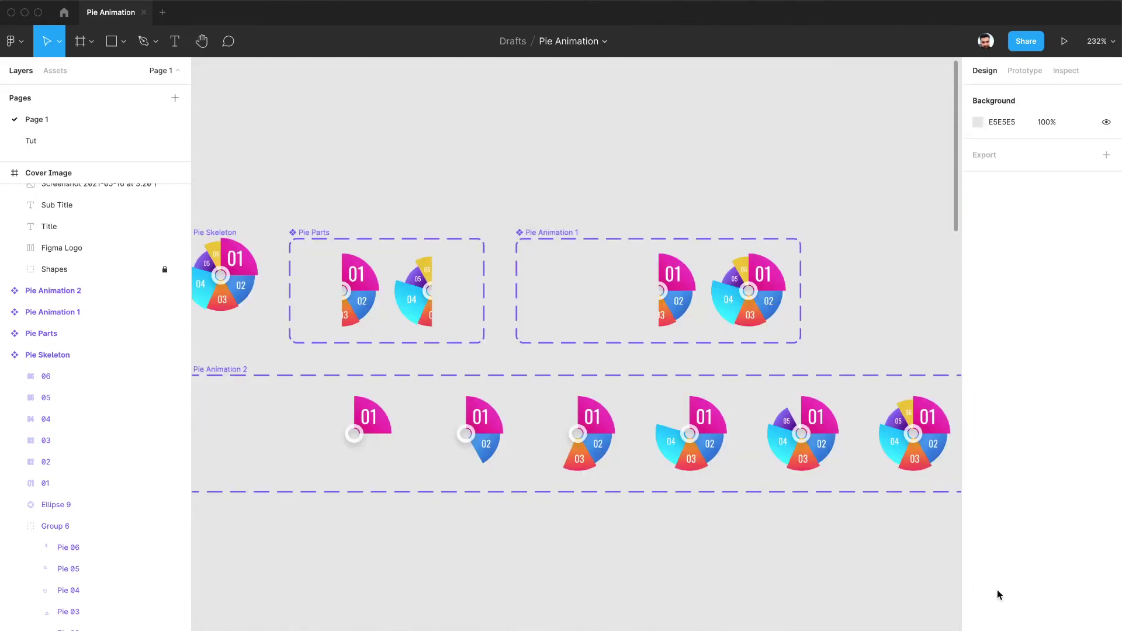